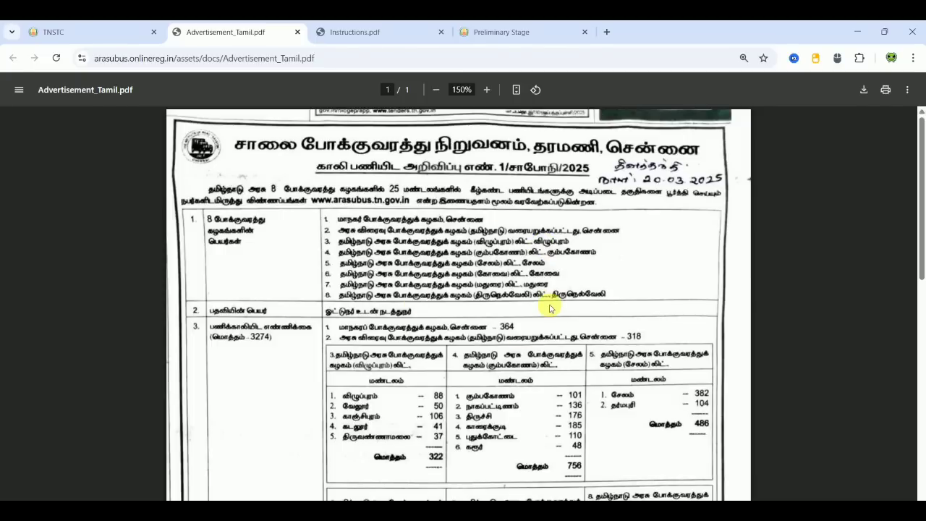
- Scroll through Advertisement_Tamil.pdf's vacancy and eligibility tables at 200% zoom, then return to the top
{"action": "scroll", "coordinate": [830, 329], "scroll_direction": "down", "scroll_amount": 2}
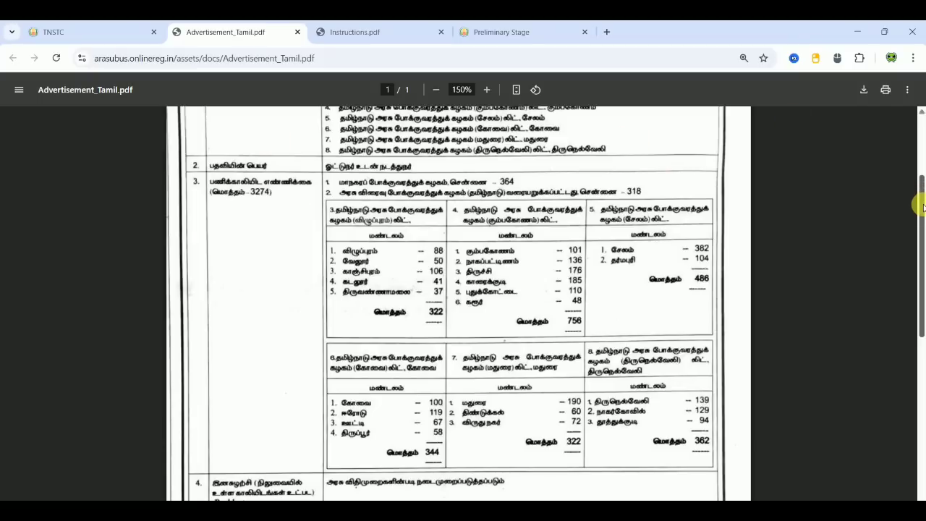
{"action": "left_click_drag", "start_coordinate": [922, 207], "coordinate": [920, 334]}
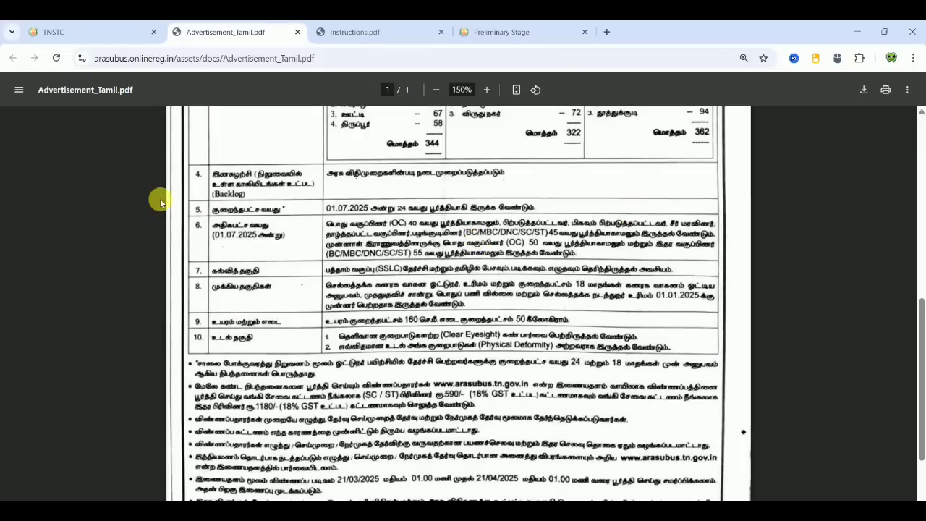
{"action": "left_click", "coordinate": [490, 88]}
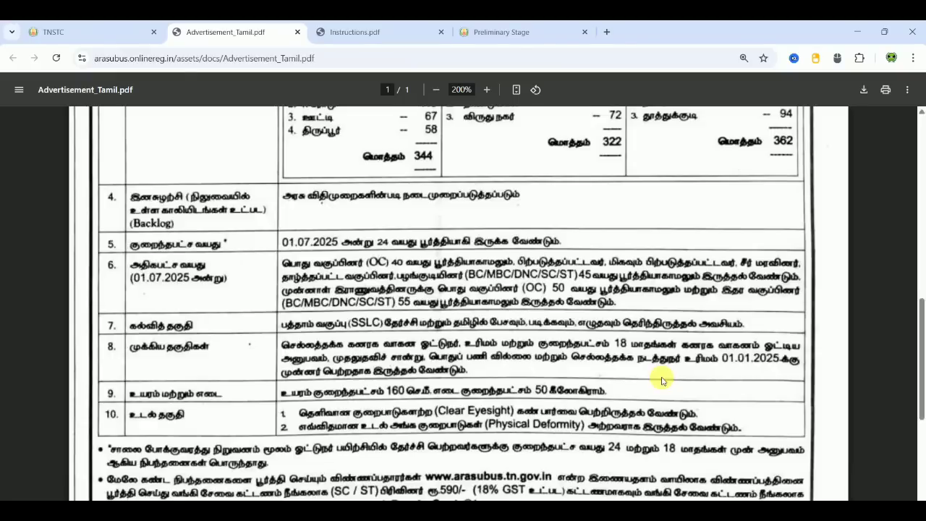
{"action": "left_click_drag", "start_coordinate": [922, 333], "coordinate": [921, 143]}
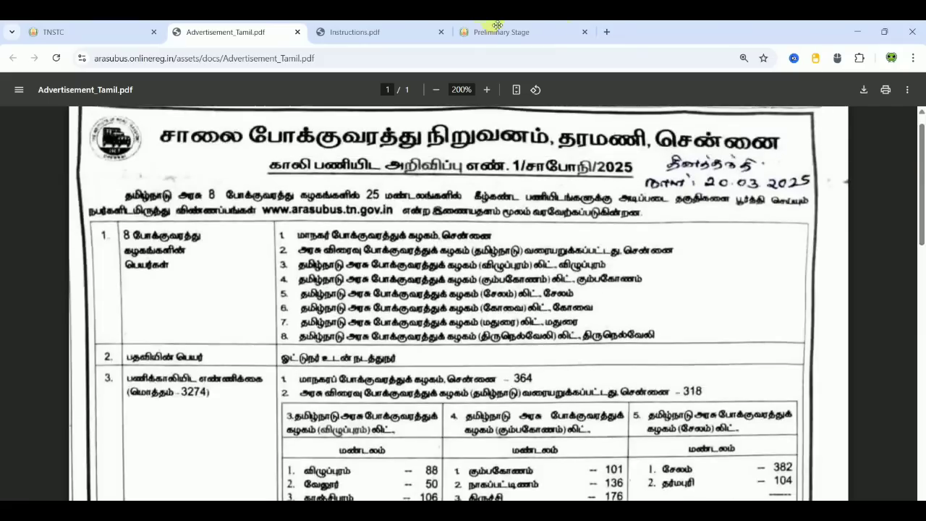
- Glance at the TNSTC homepage, dismiss the விளம்பரம் language list, and switch to Instructions.pdf
{"action": "left_click", "coordinate": [112, 32]}
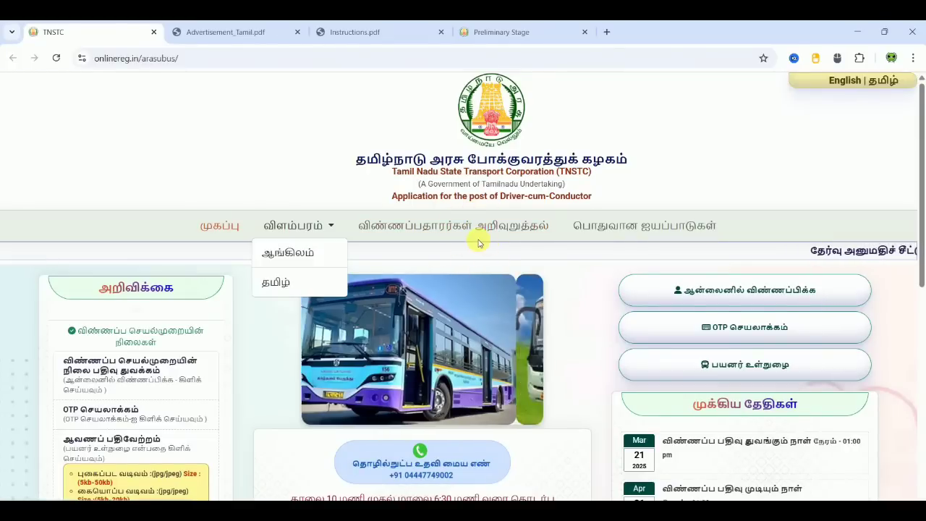
{"action": "left_click", "coordinate": [283, 151]}
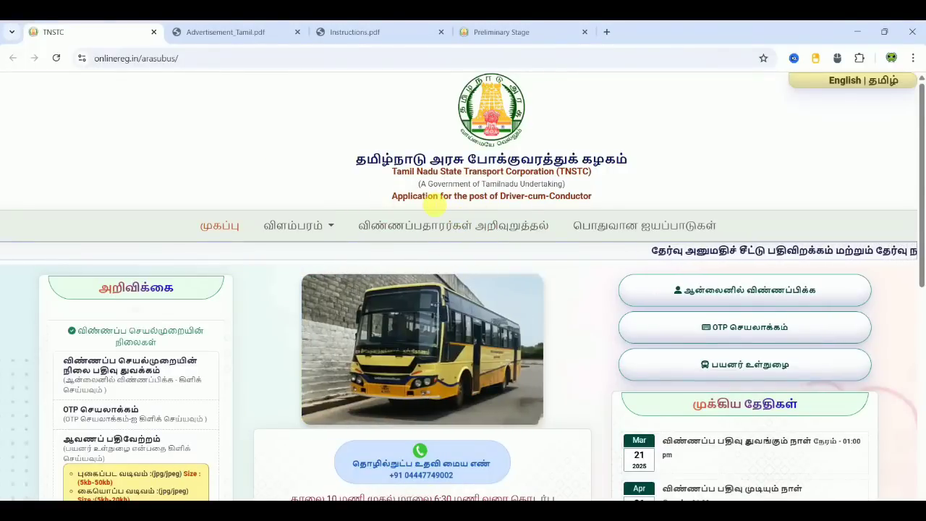
{"action": "left_click", "coordinate": [371, 31]}
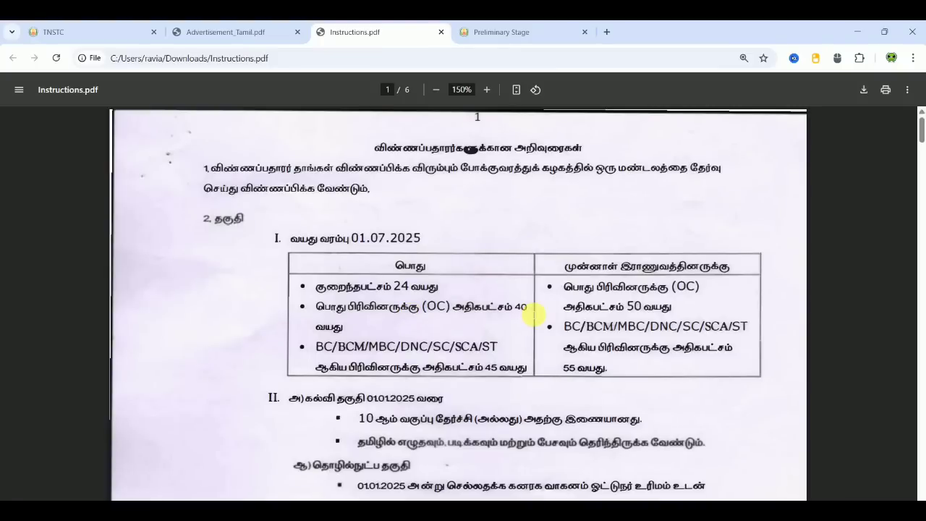
- Scroll through page 1 of Instructions.pdf, past the Rs.1180 / Rs.590 fee section, to page 2
{"action": "scroll", "coordinate": [832, 356], "scroll_direction": "down", "scroll_amount": 5}
{"action": "scroll", "coordinate": [832, 356], "scroll_direction": "down", "scroll_amount": 1}
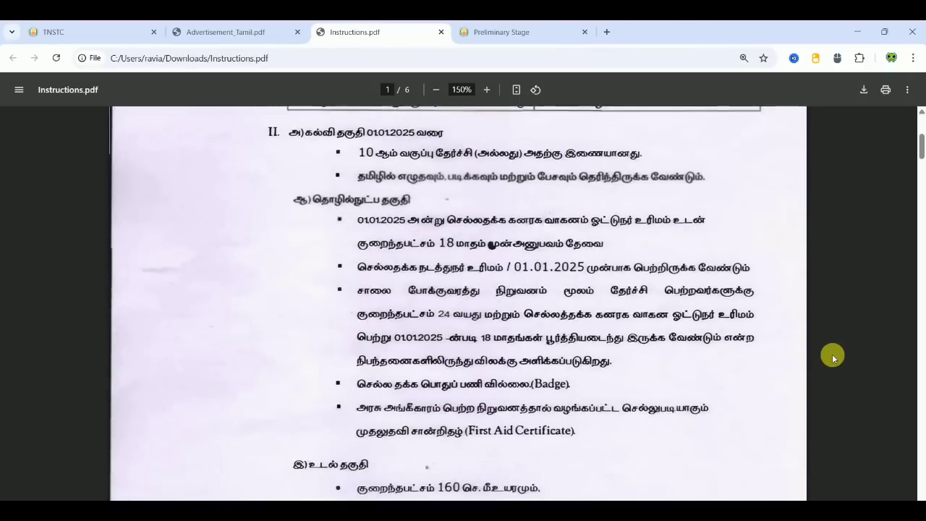
{"action": "scroll", "coordinate": [832, 356], "scroll_direction": "down", "scroll_amount": 1}
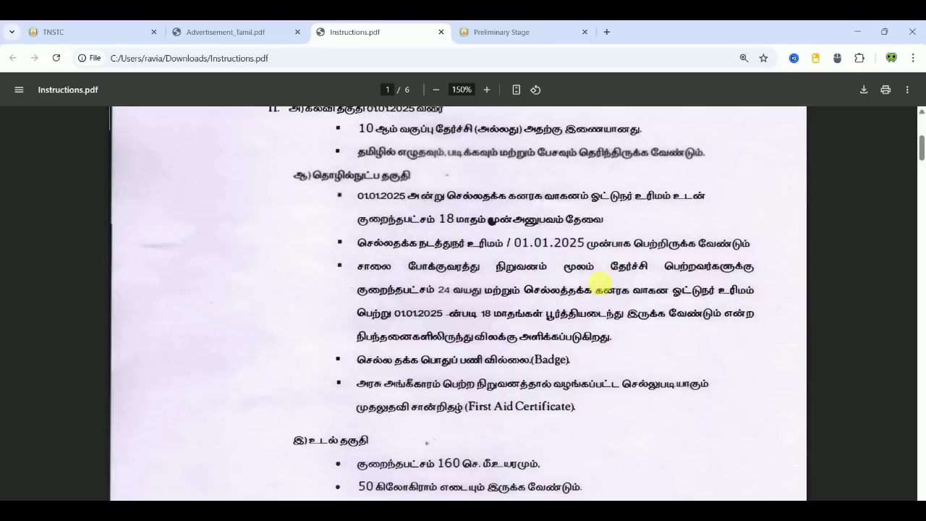
{"action": "scroll", "coordinate": [851, 339], "scroll_direction": "down", "scroll_amount": 3}
{"action": "scroll", "coordinate": [851, 343], "scroll_direction": "down", "scroll_amount": 3}
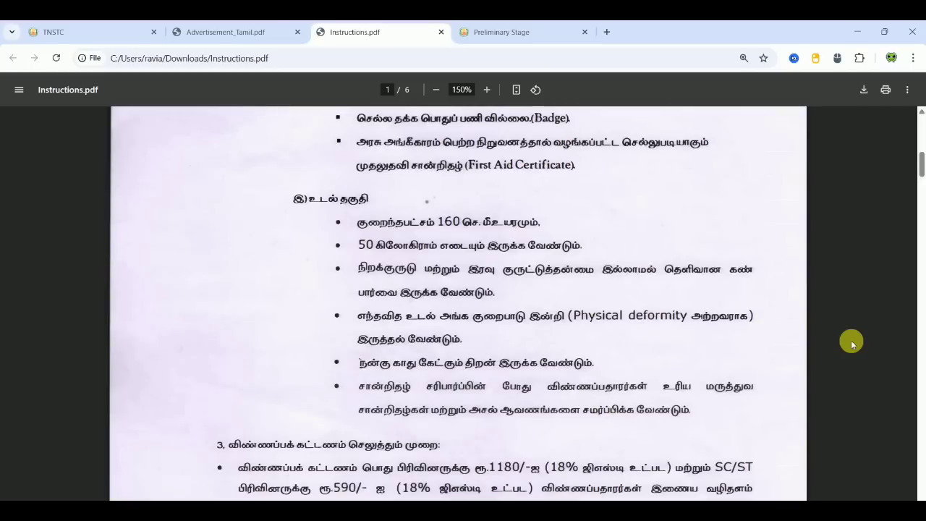
{"action": "scroll", "coordinate": [851, 343], "scroll_direction": "down", "scroll_amount": 5}
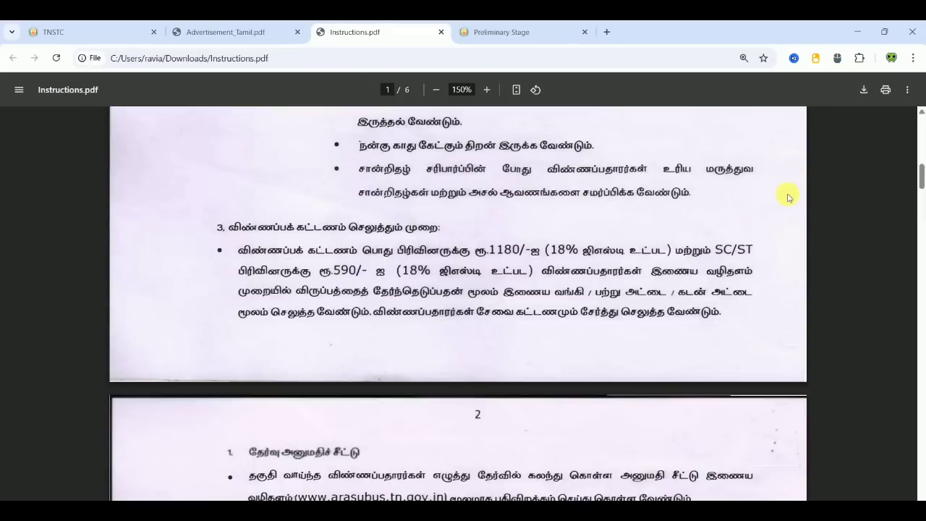
{"action": "scroll", "coordinate": [820, 315], "scroll_direction": "down", "scroll_amount": 1}
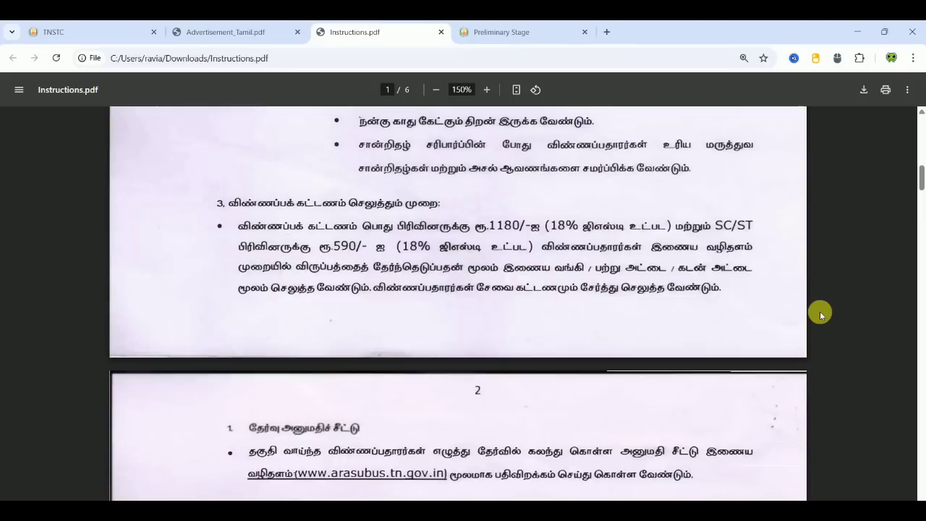
{"action": "scroll", "coordinate": [819, 313], "scroll_direction": "down", "scroll_amount": 3}
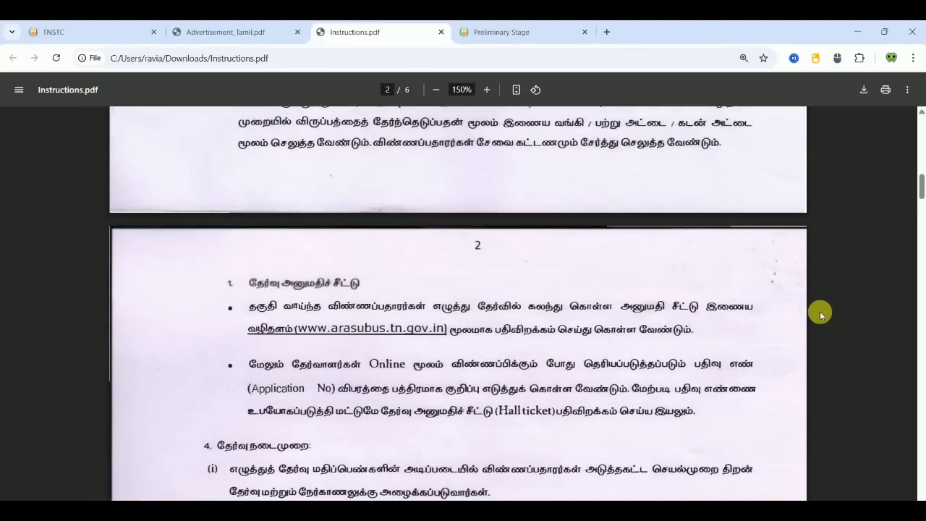
- Scroll through page 2's hall-ticket and exam procedure rules to page 3's OMR answer-sheet rules
{"action": "scroll", "coordinate": [819, 313], "scroll_direction": "down", "scroll_amount": 4}
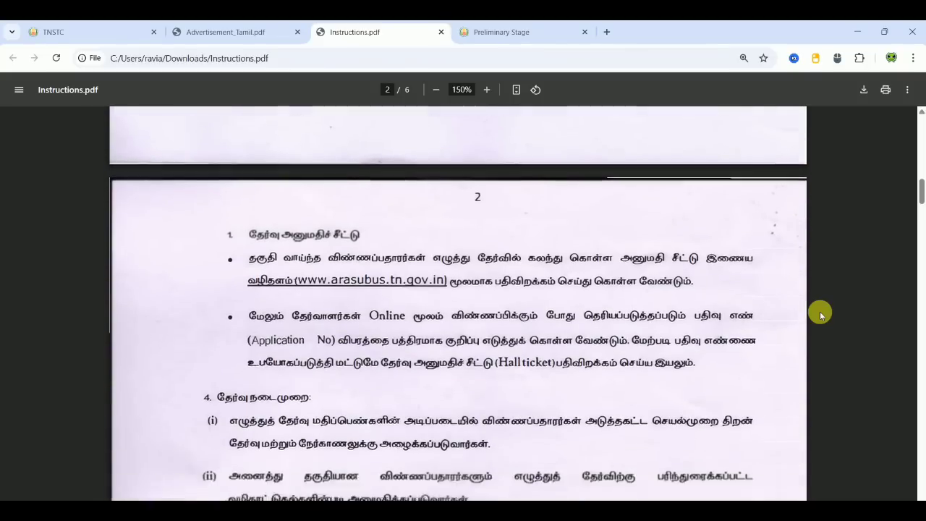
{"action": "scroll", "coordinate": [820, 313], "scroll_direction": "down", "scroll_amount": 2}
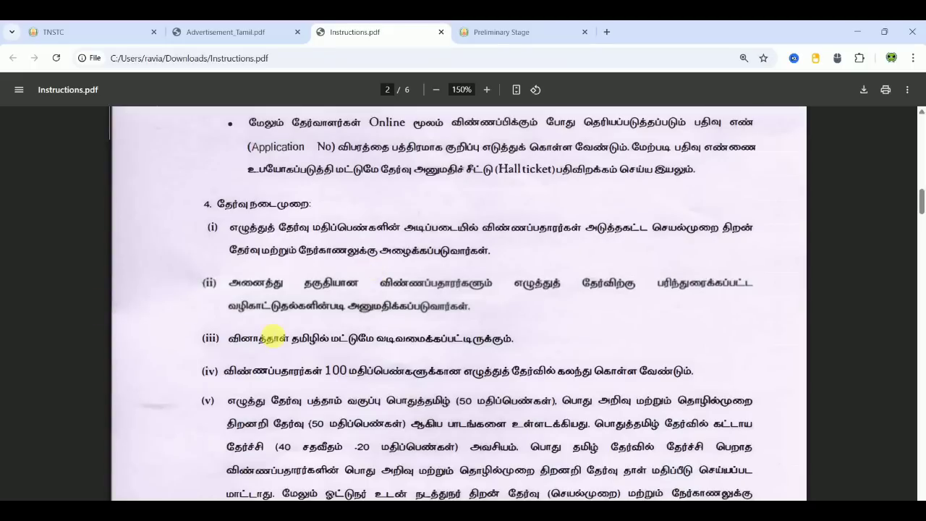
{"action": "scroll", "coordinate": [830, 293], "scroll_direction": "down", "scroll_amount": 5}
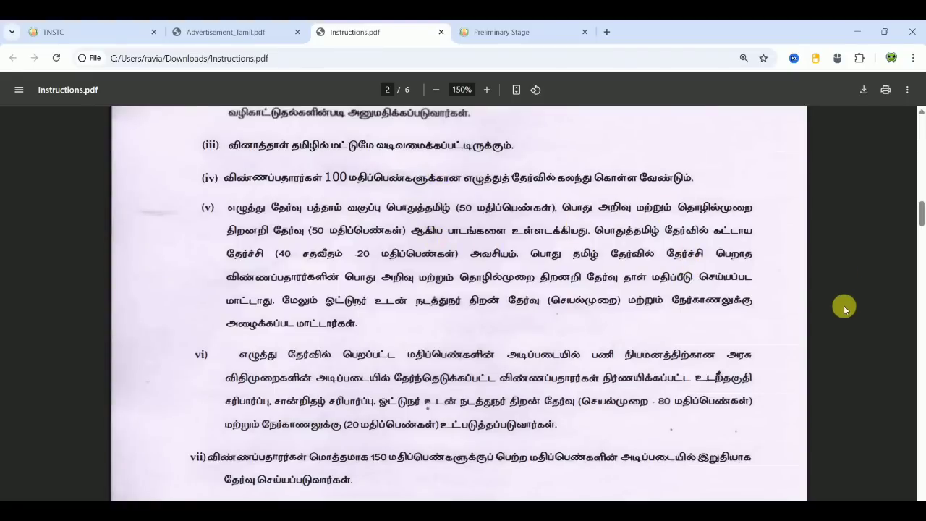
{"action": "scroll", "coordinate": [843, 307], "scroll_direction": "down", "scroll_amount": 5}
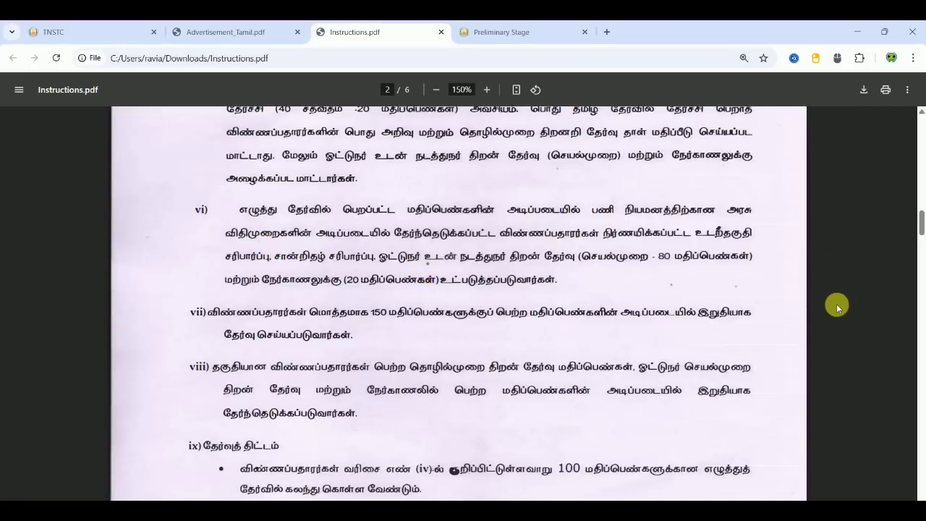
{"action": "scroll", "coordinate": [837, 306], "scroll_direction": "down", "scroll_amount": 3}
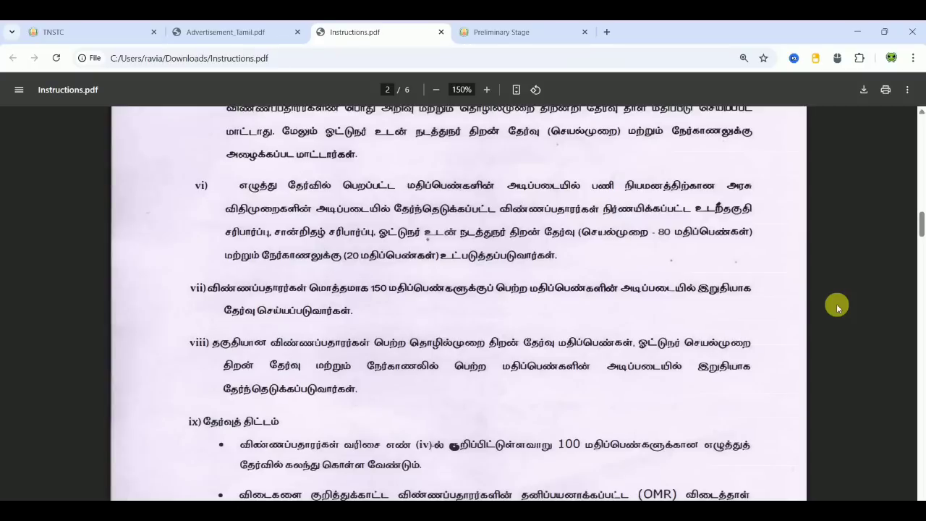
{"action": "scroll", "coordinate": [836, 304], "scroll_direction": "down", "scroll_amount": 2}
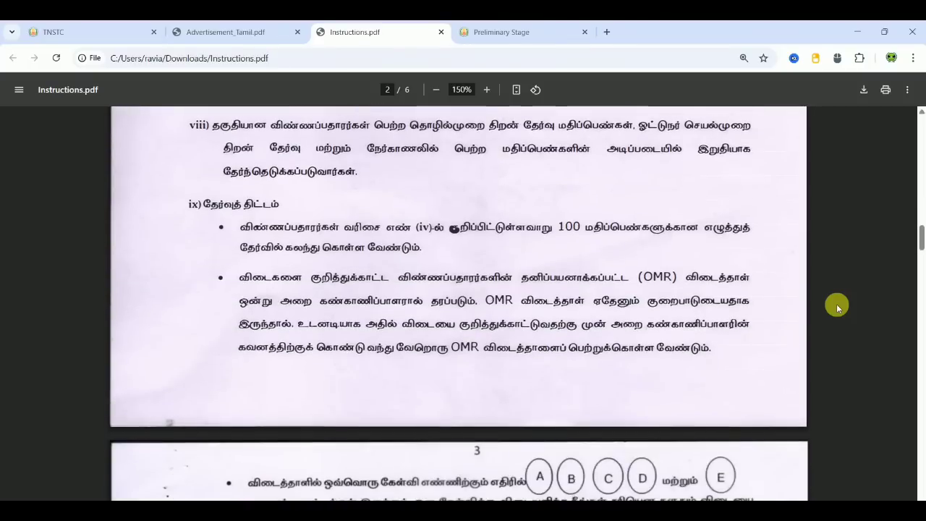
{"action": "scroll", "coordinate": [836, 304], "scroll_direction": "down", "scroll_amount": 4}
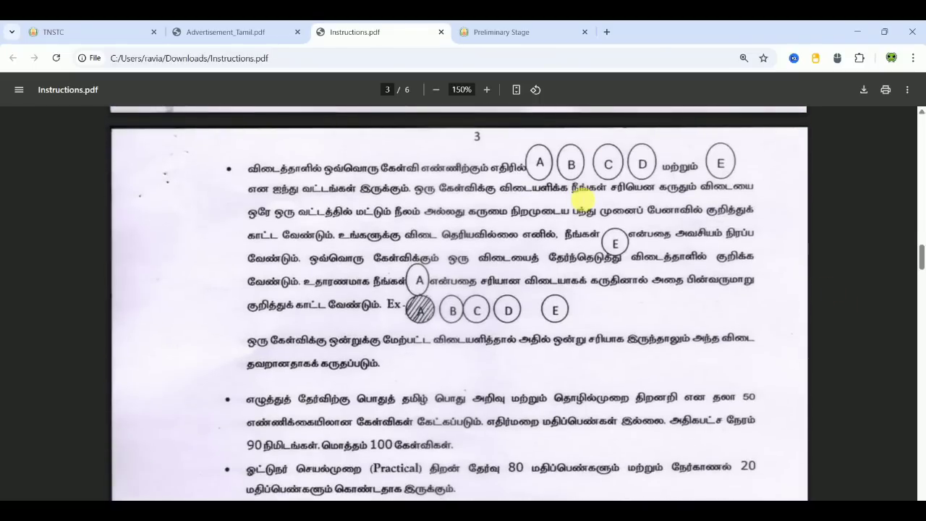
{"action": "scroll", "coordinate": [582, 199], "scroll_direction": "down", "scroll_amount": 3}
{"action": "scroll", "coordinate": [583, 199], "scroll_direction": "down", "scroll_amount": 4}
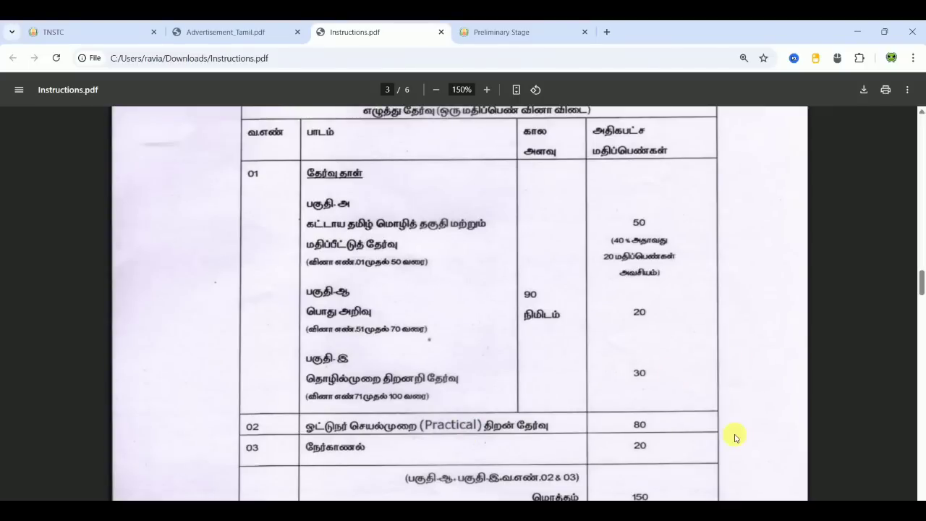
{"action": "scroll", "coordinate": [780, 431], "scroll_direction": "down", "scroll_amount": 8}
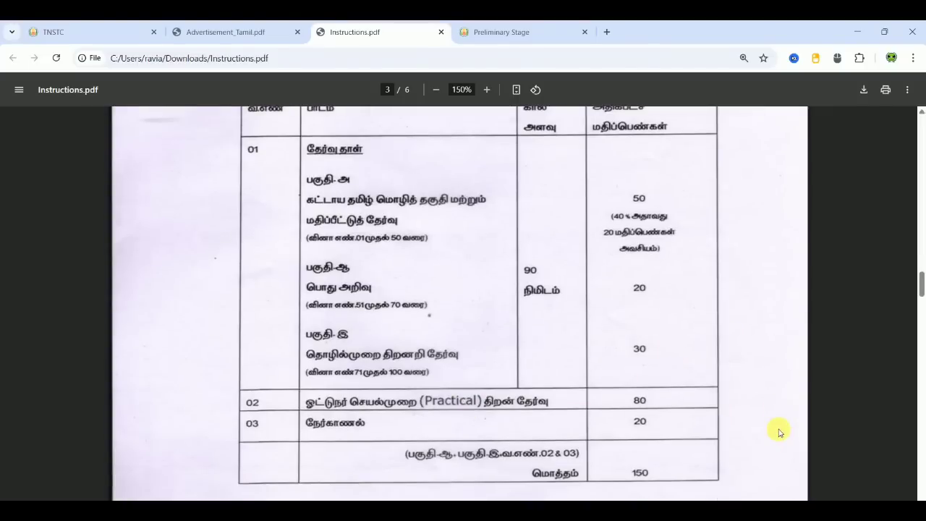
{"action": "scroll", "coordinate": [780, 432], "scroll_direction": "down", "scroll_amount": 4}
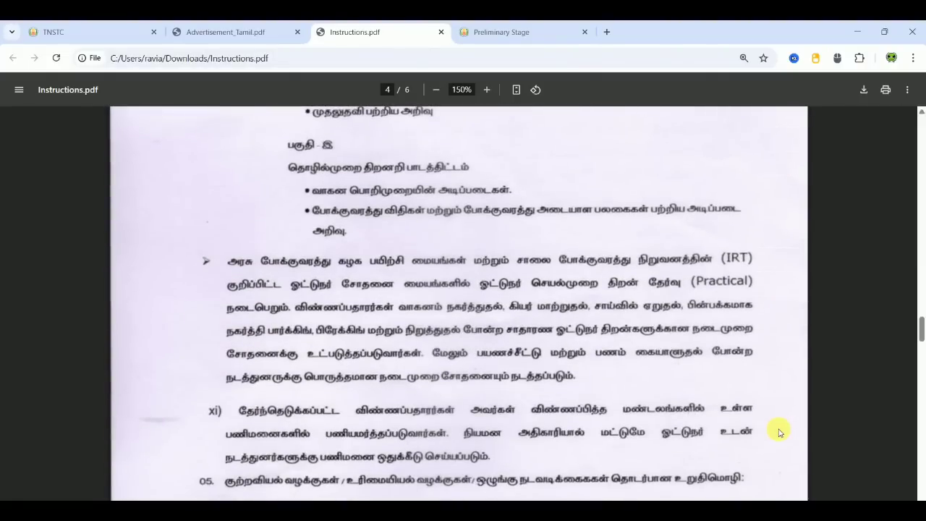
{"action": "scroll", "coordinate": [780, 432], "scroll_direction": "down", "scroll_amount": 2}
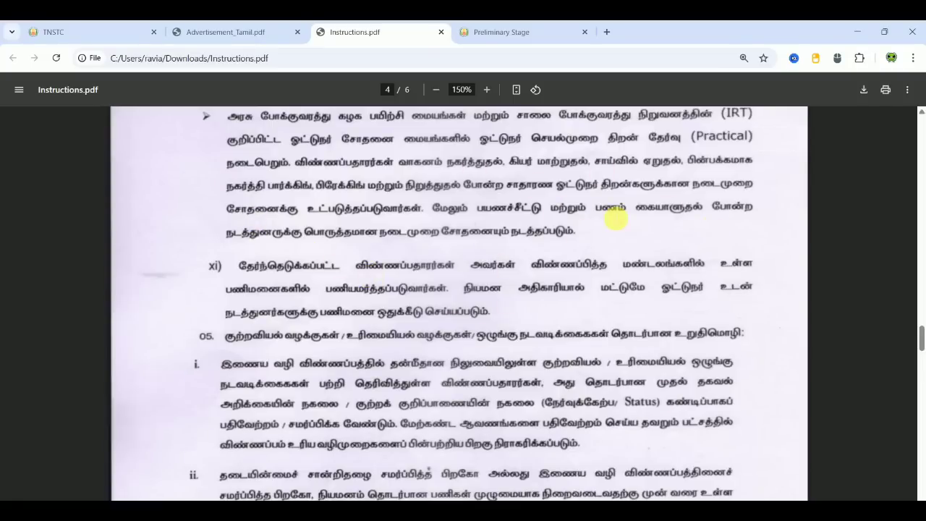
{"action": "scroll", "coordinate": [522, 101], "scroll_direction": "down", "scroll_amount": 7}
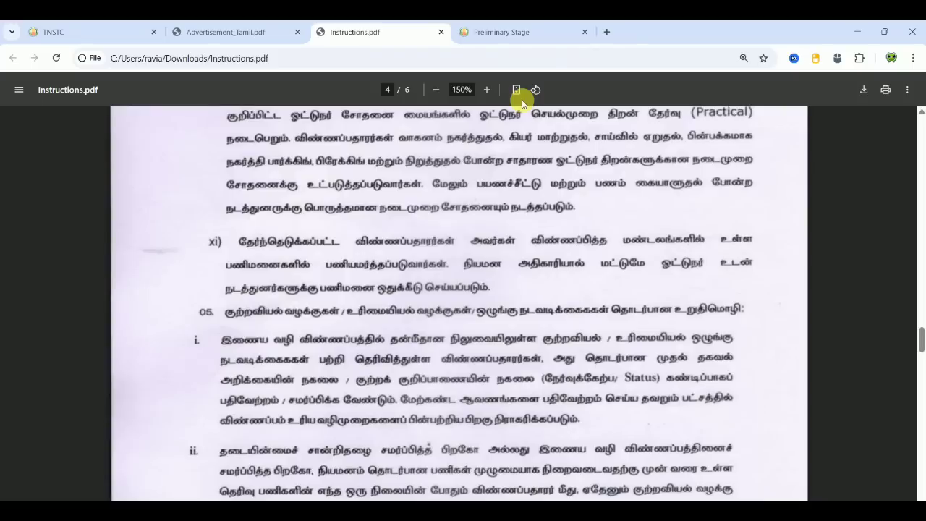
{"action": "scroll", "coordinate": [522, 101], "scroll_direction": "down", "scroll_amount": 12}
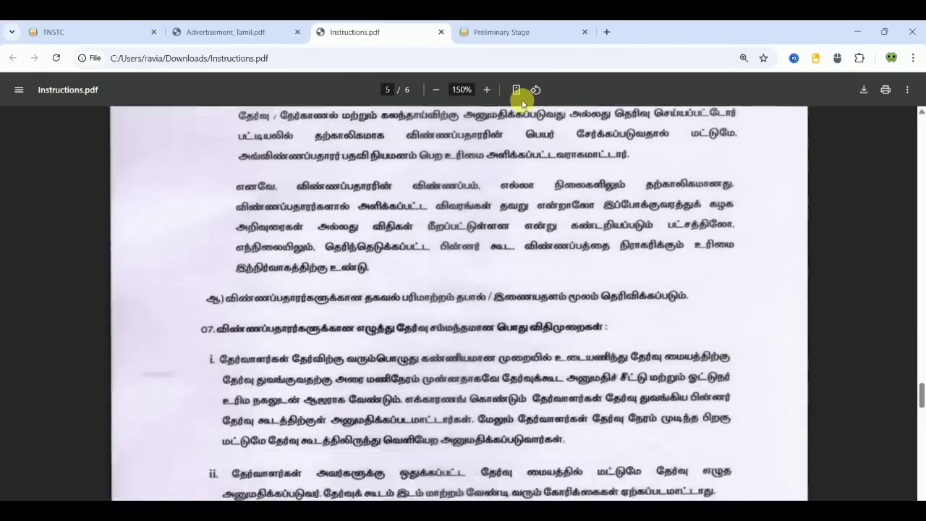
{"action": "scroll", "coordinate": [522, 101], "scroll_direction": "down", "scroll_amount": 12}
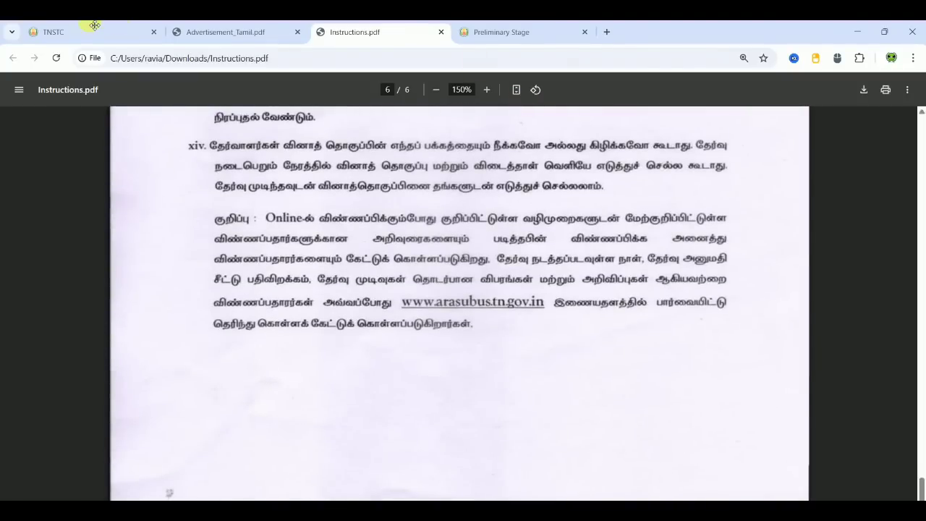
- Switch from the TNSTC homepage to the blank Driver-cum-Conductor Preliminary Stage form
{"action": "left_click", "coordinate": [68, 33]}
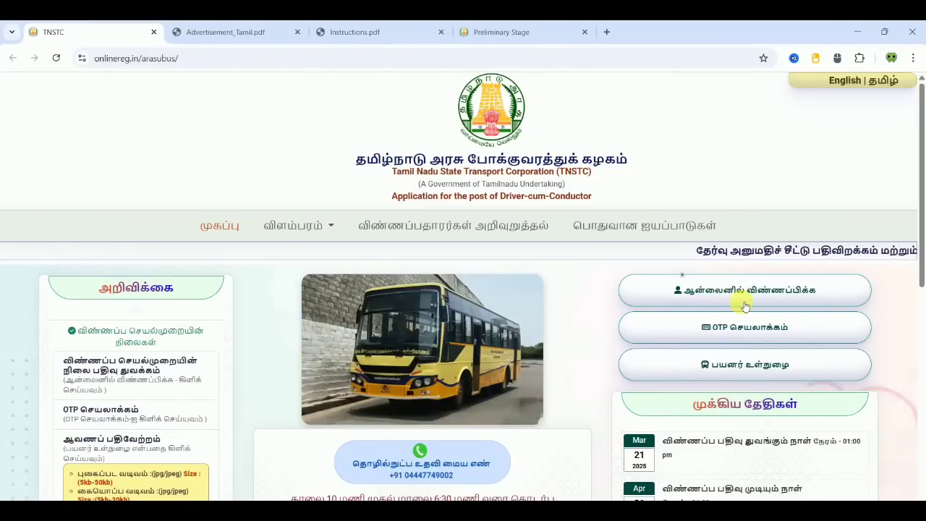
{"action": "left_click", "coordinate": [537, 33]}
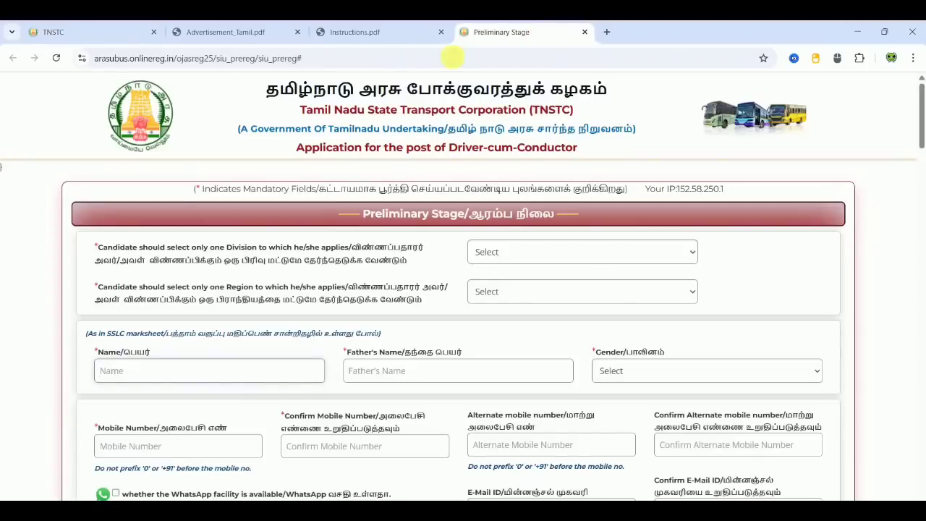
{"action": "left_click", "coordinate": [890, 194]}
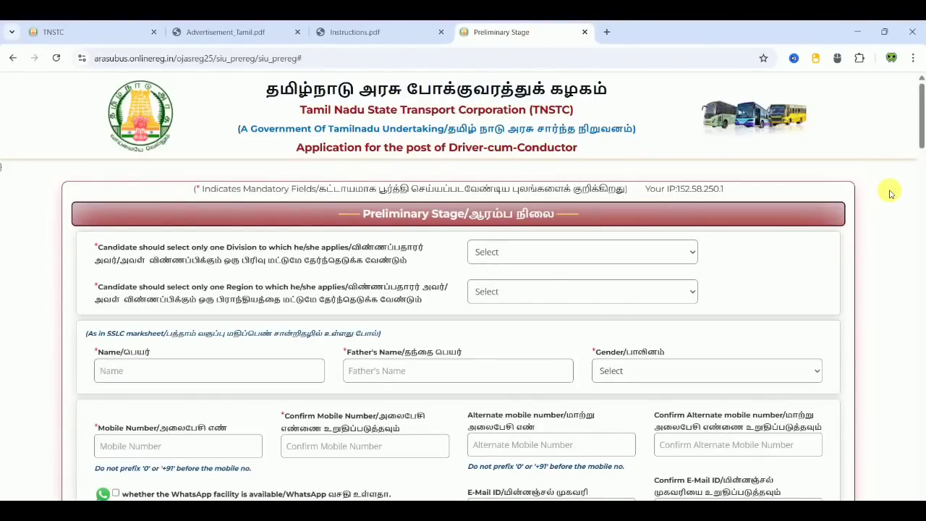
{"action": "scroll", "coordinate": [890, 194], "scroll_direction": "down", "scroll_amount": 1}
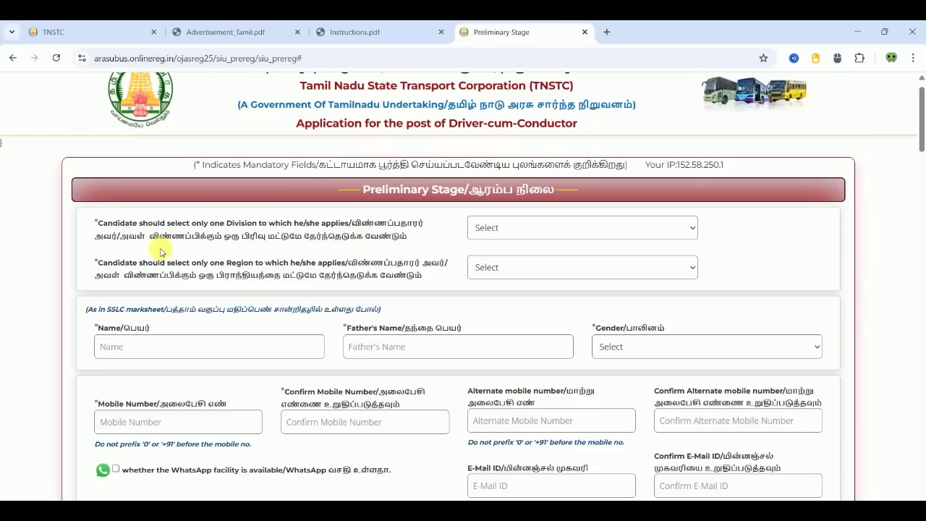
- Check the regions offered under the MTC, SETC and Coimbatore divisions
{"action": "left_click", "coordinate": [547, 227]}
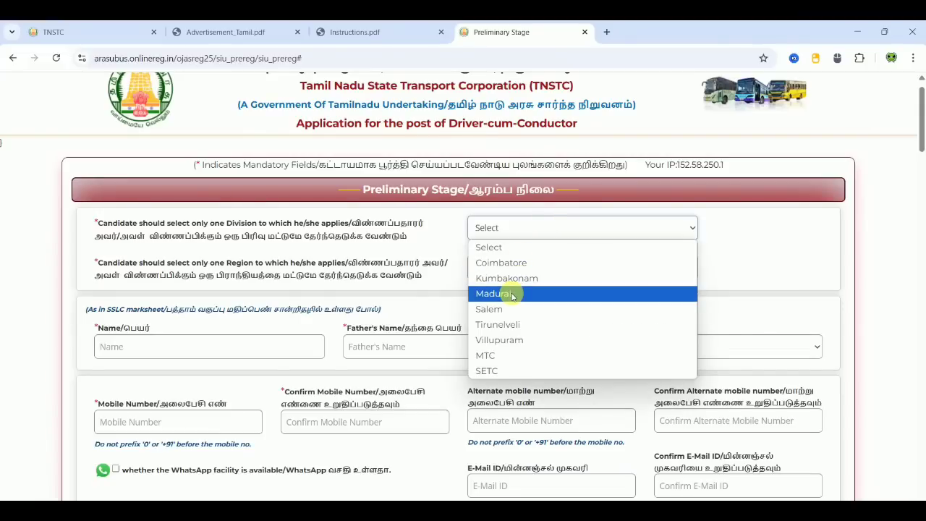
{"action": "left_click", "coordinate": [496, 354]}
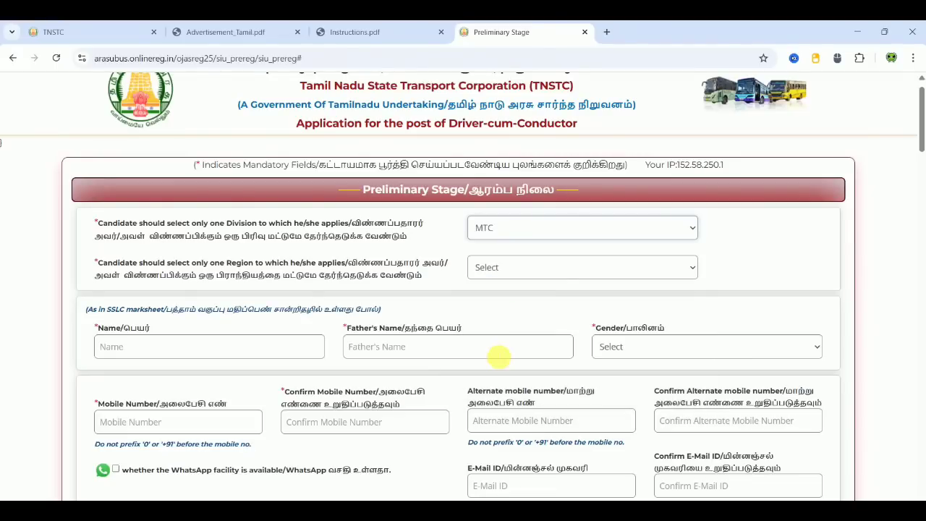
{"action": "left_click", "coordinate": [512, 271]}
{"action": "left_click", "coordinate": [503, 302]}
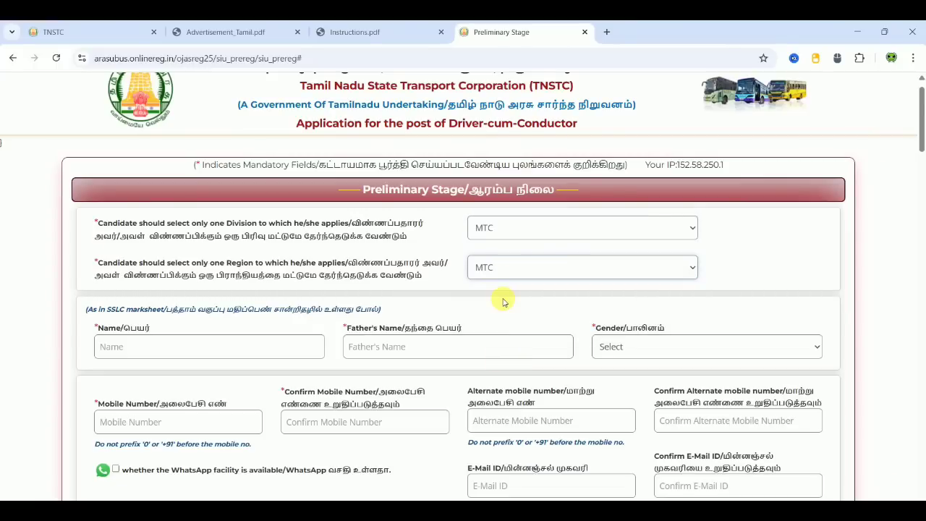
{"action": "left_click", "coordinate": [507, 230]}
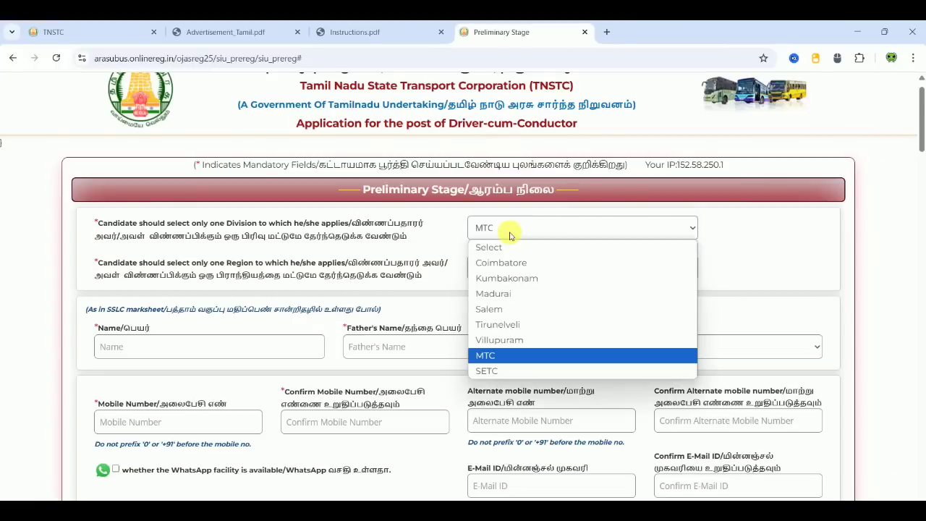
{"action": "left_click", "coordinate": [502, 371]}
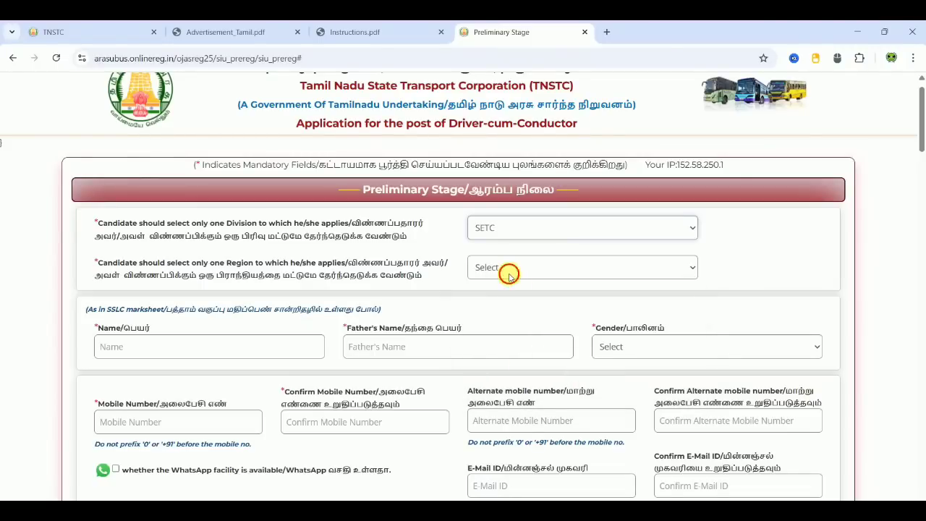
{"action": "left_click", "coordinate": [508, 277]}
{"action": "left_click", "coordinate": [495, 304]}
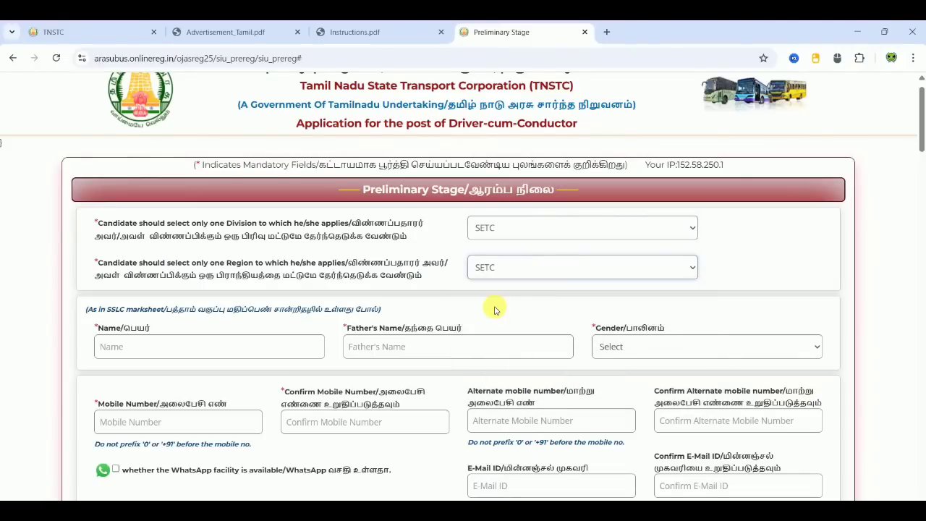
{"action": "left_click", "coordinate": [505, 233]}
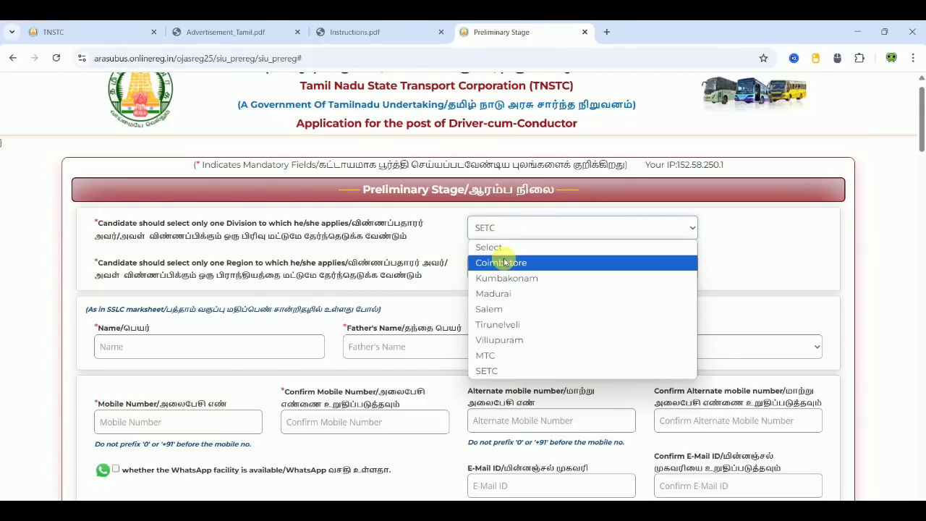
{"action": "left_click", "coordinate": [501, 262]}
{"action": "left_click", "coordinate": [505, 272]}
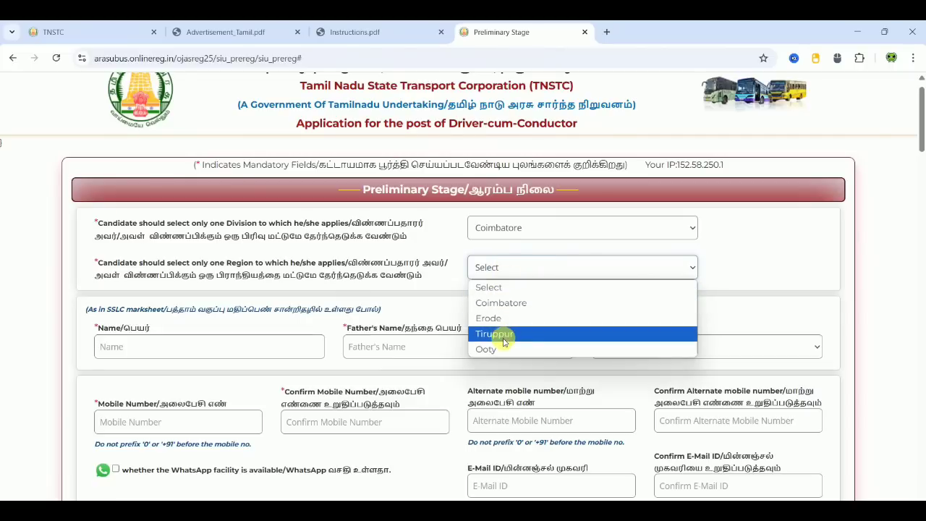
- Check the regions under the Kumbakonam, Madurai, Salem and Tirunelveli divisions
{"action": "left_click", "coordinate": [520, 230]}
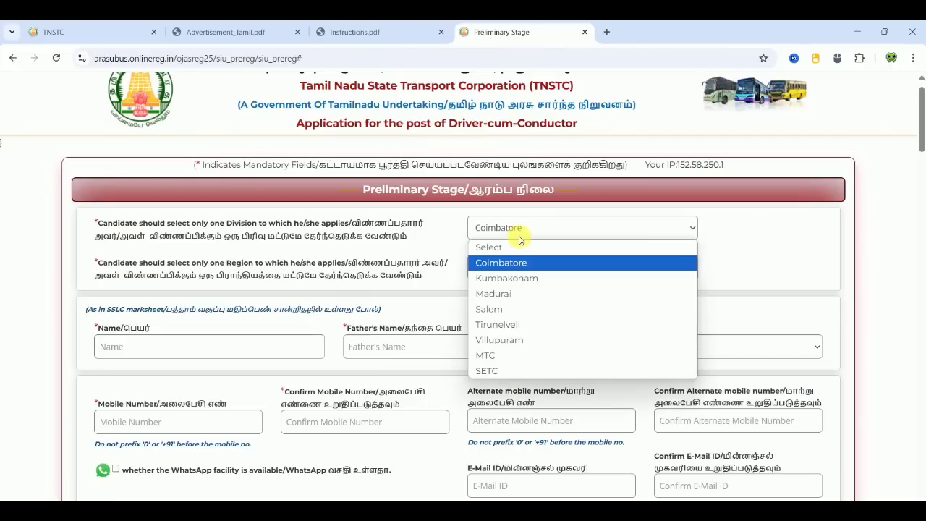
{"action": "left_click", "coordinate": [510, 278]}
{"action": "left_click", "coordinate": [511, 273]}
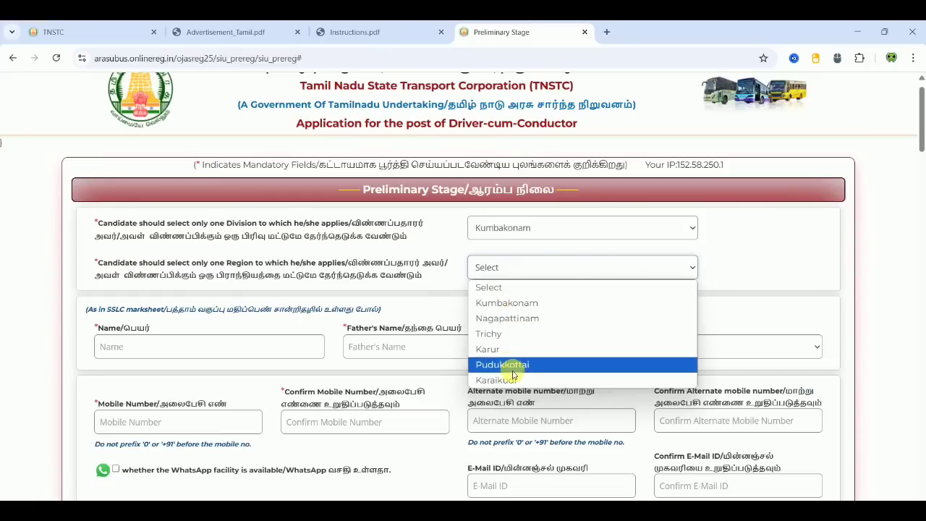
{"action": "left_click", "coordinate": [534, 232]}
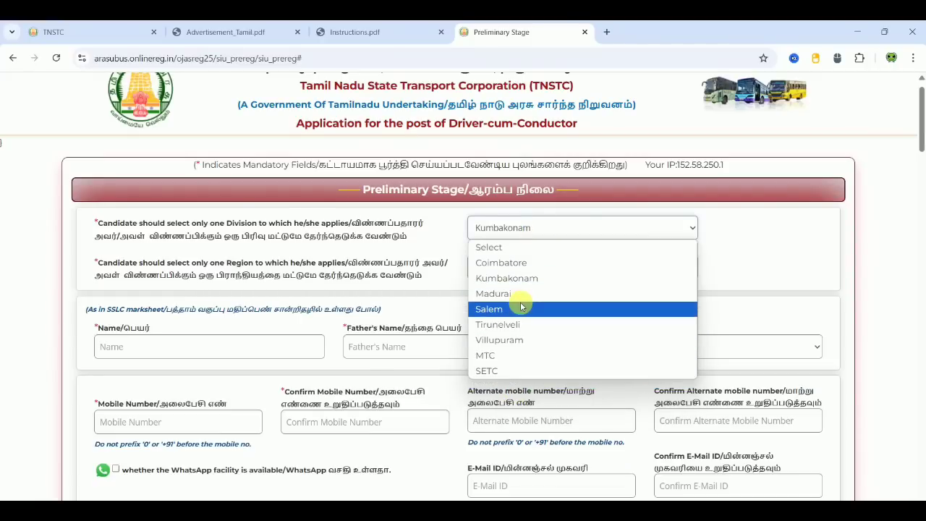
{"action": "left_click", "coordinate": [522, 283]}
{"action": "left_click", "coordinate": [512, 233]}
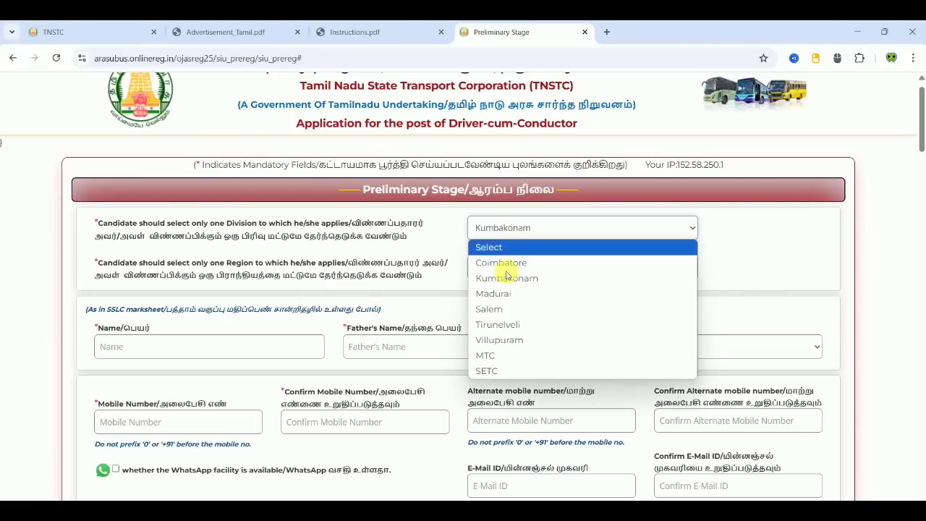
{"action": "left_click", "coordinate": [505, 294]}
{"action": "left_click", "coordinate": [513, 268]}
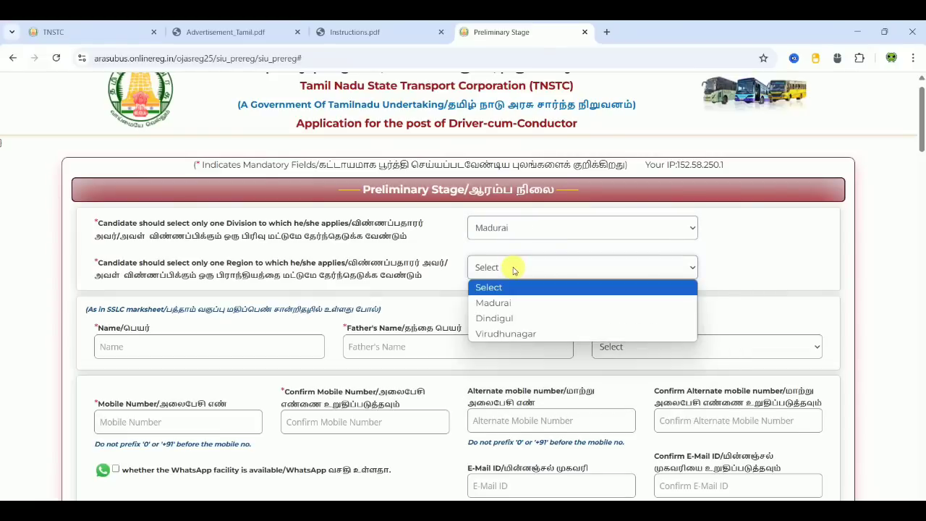
{"action": "left_click", "coordinate": [517, 232]}
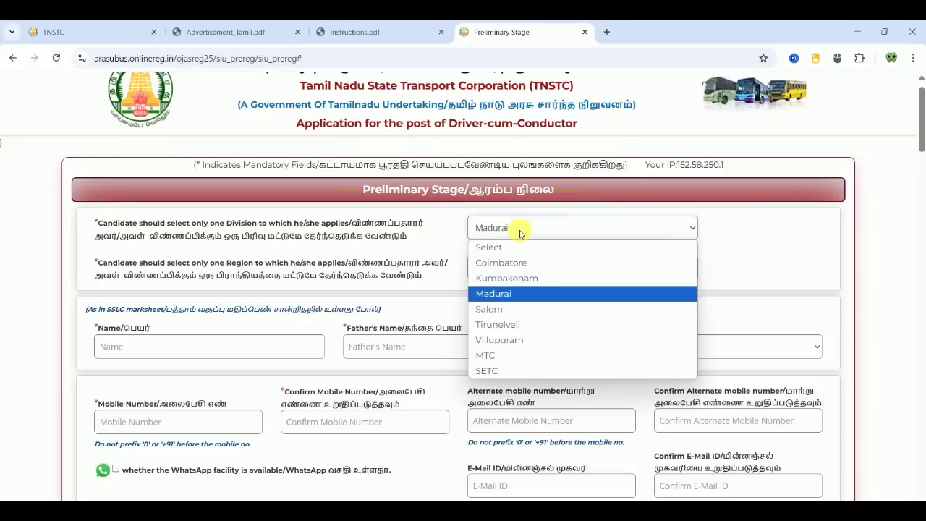
{"action": "left_click", "coordinate": [516, 308]}
{"action": "left_click", "coordinate": [520, 268]}
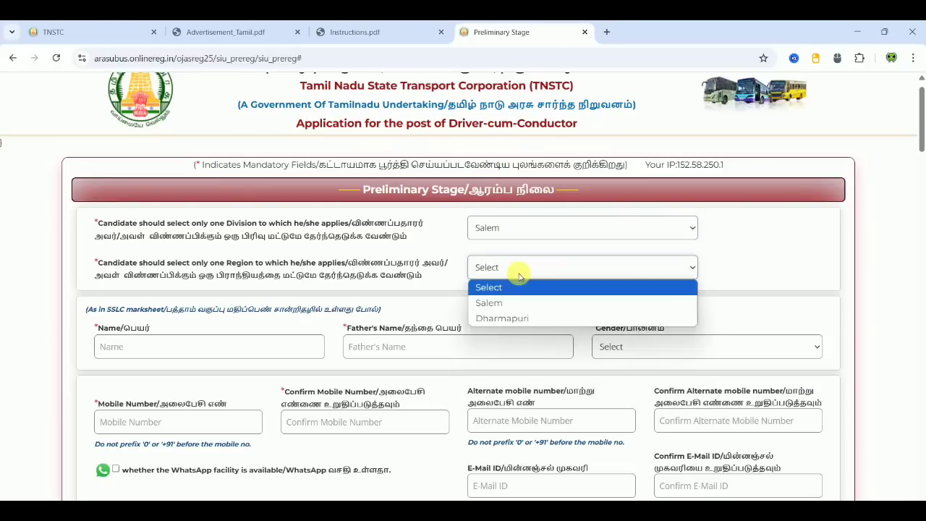
{"action": "left_click", "coordinate": [517, 231]}
{"action": "left_click", "coordinate": [506, 324]}
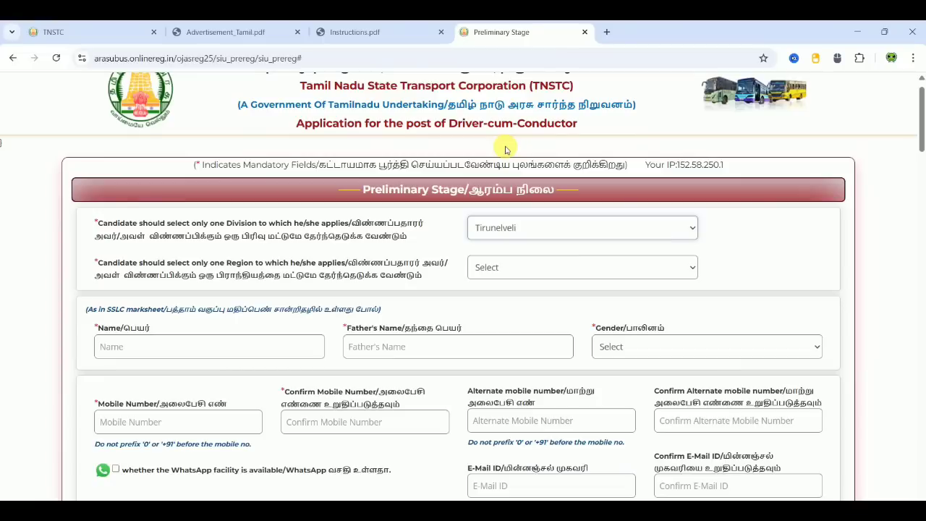
- Set Division to Villupuram and Region to Tiruvannamalai
{"action": "left_click", "coordinate": [514, 227]}
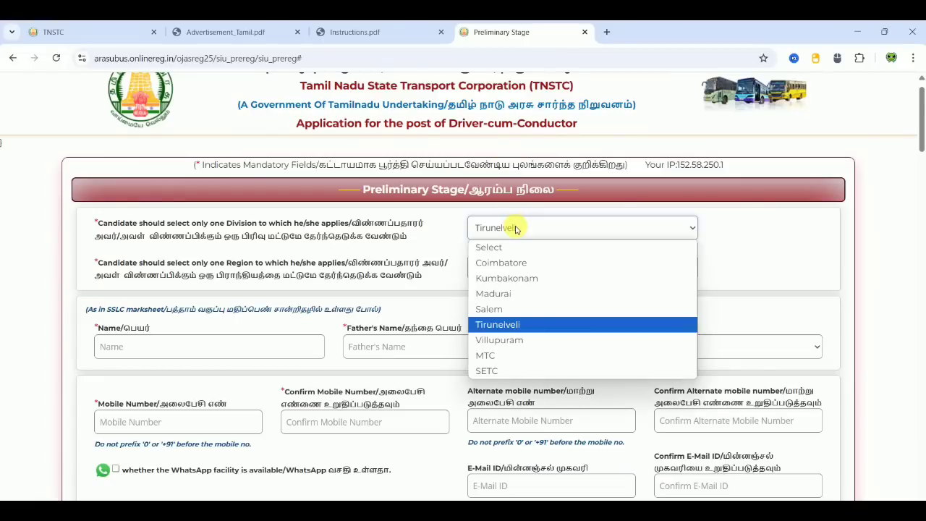
{"action": "left_click", "coordinate": [514, 349]}
{"action": "left_click", "coordinate": [500, 266]}
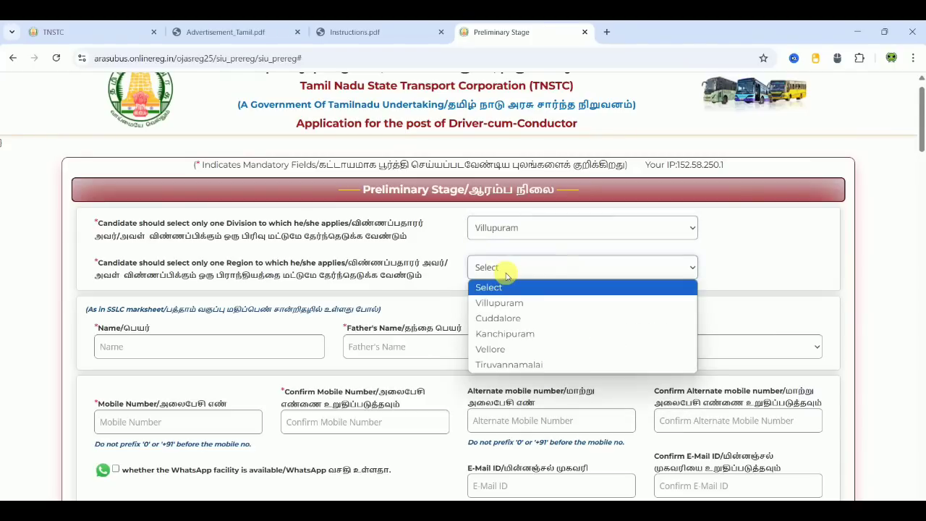
{"action": "left_click", "coordinate": [509, 365]}
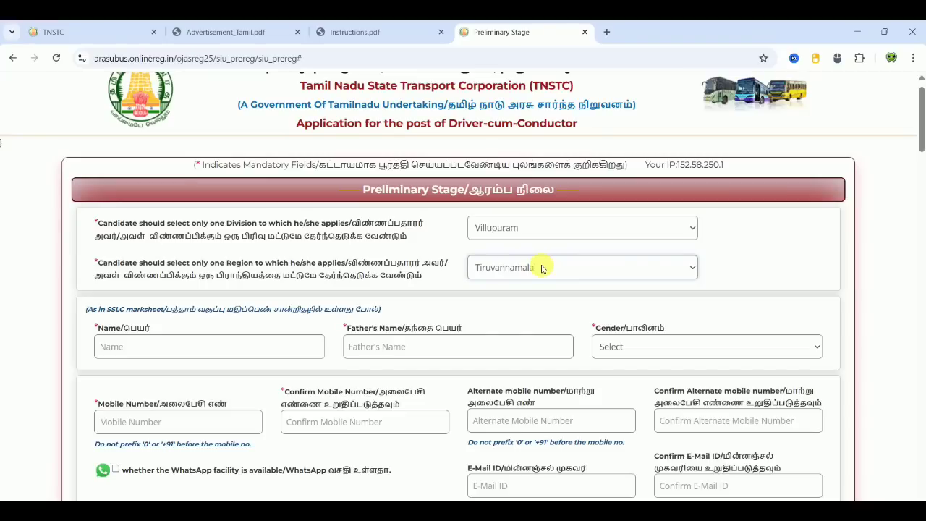
{"action": "left_click", "coordinate": [806, 269]}
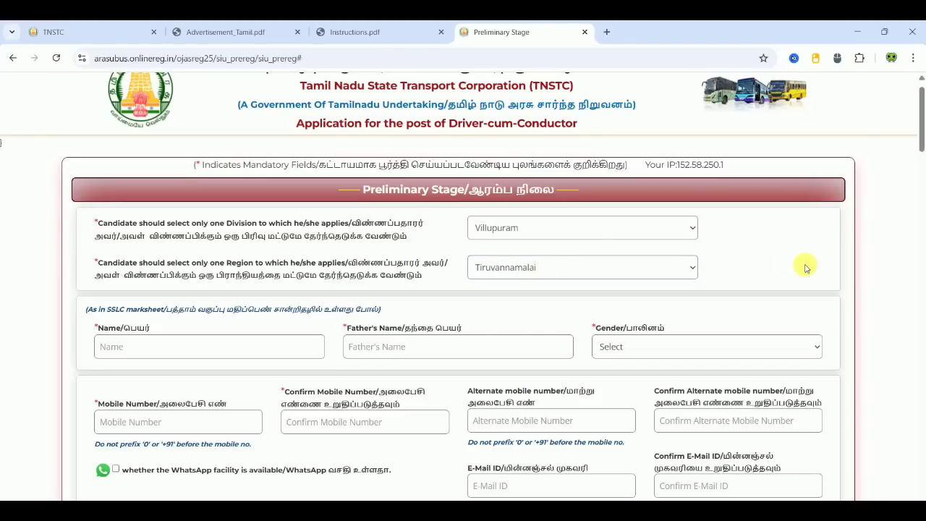
{"action": "scroll", "coordinate": [806, 268], "scroll_direction": "down", "scroll_amount": 1}
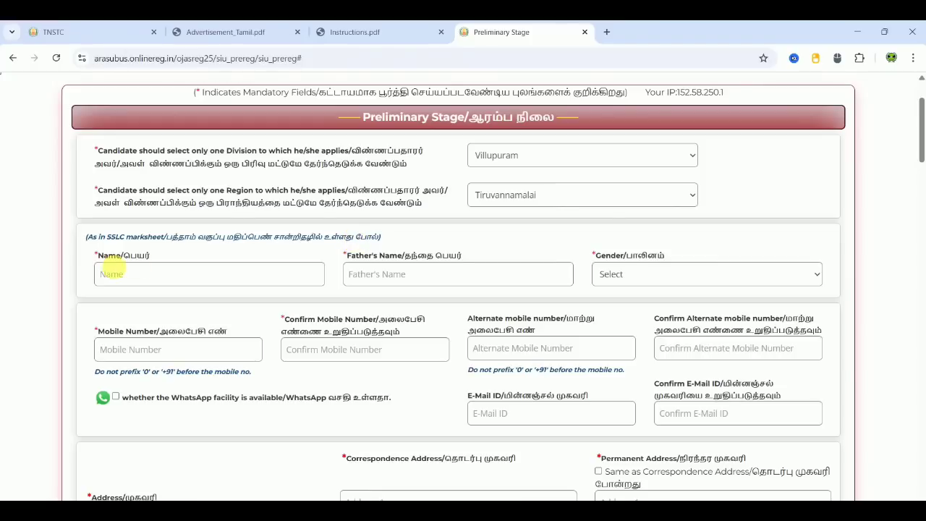
- Enter placeholders 'XXXX' as Name and 'YYYY' as Father's Name, and choose Male as Gender
{"action": "left_click", "coordinate": [151, 275]}
{"action": "type", "text": "XXXX"}
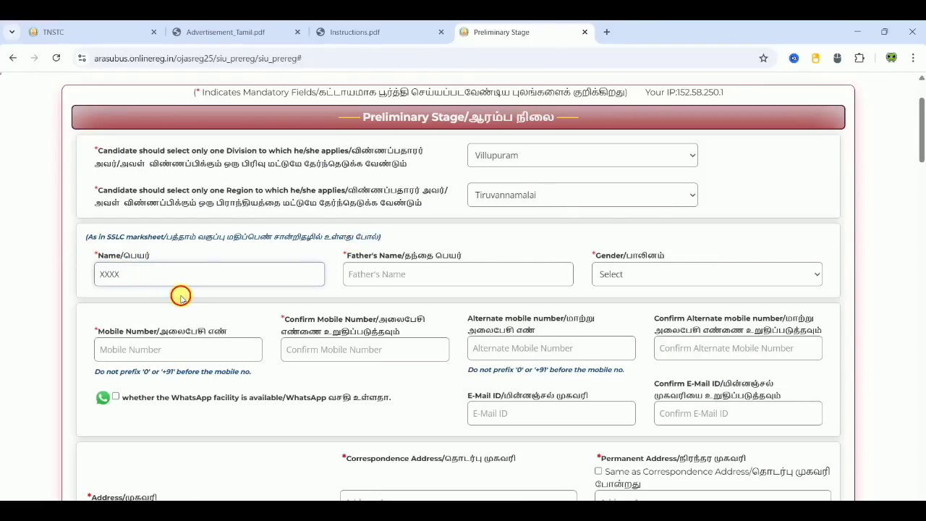
{"action": "left_click", "coordinate": [424, 281]}
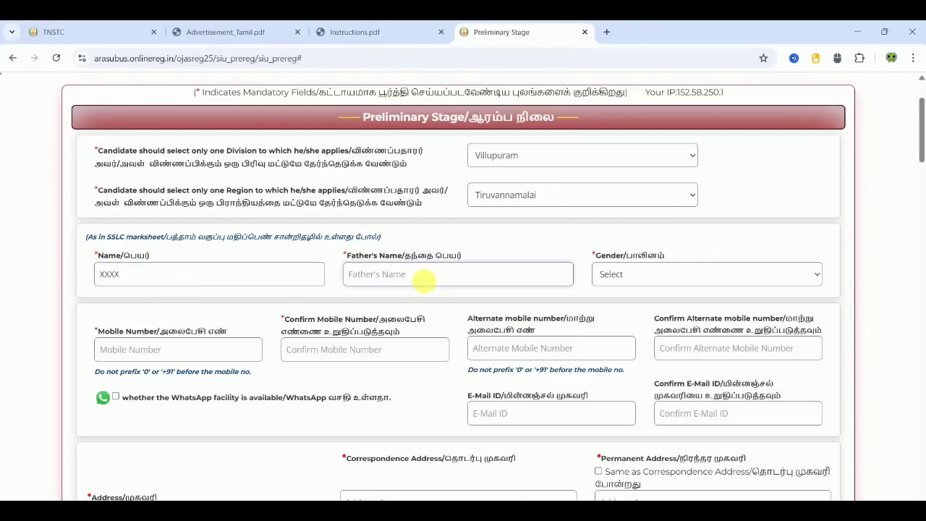
{"action": "type", "text": "YYYY"}
{"action": "left_click", "coordinate": [504, 240]}
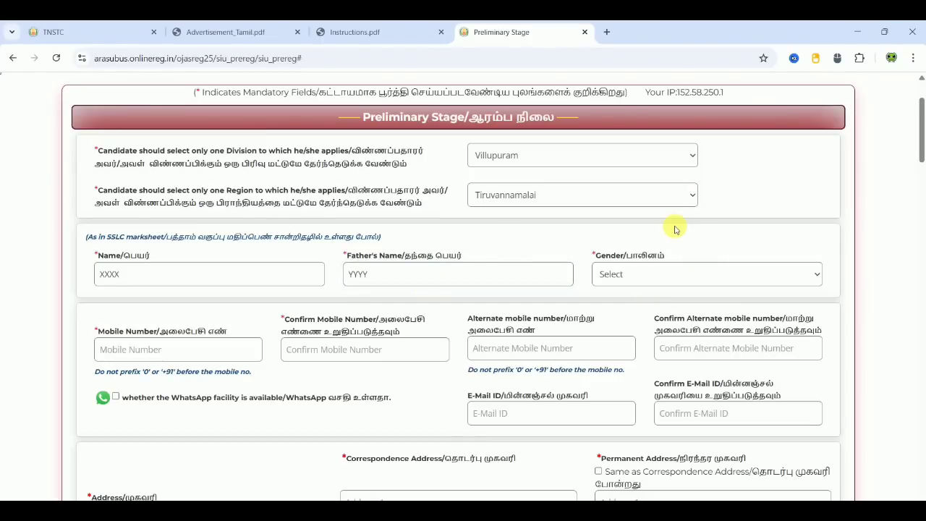
{"action": "left_click", "coordinate": [638, 274]}
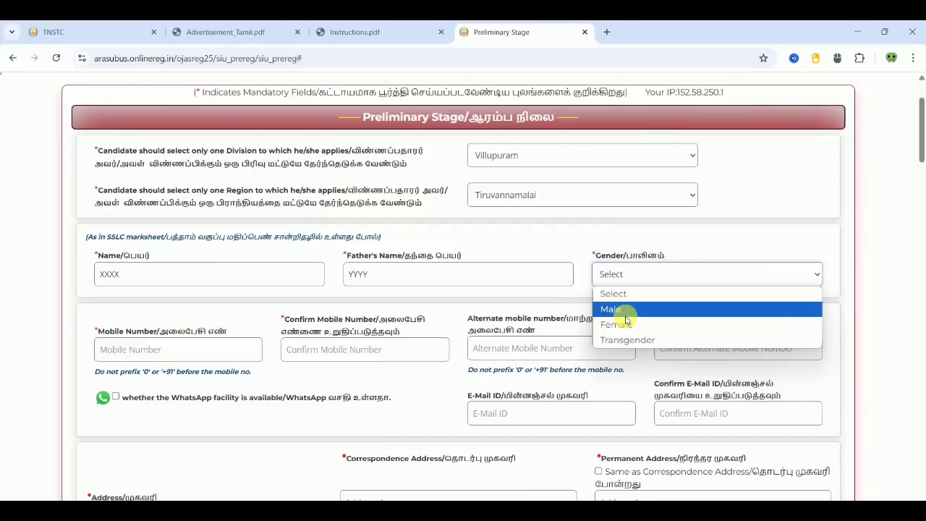
{"action": "left_click", "coordinate": [625, 310]}
{"action": "left_click", "coordinate": [889, 313]}
{"action": "scroll", "coordinate": [891, 315], "scroll_direction": "down", "scroll_amount": 1}
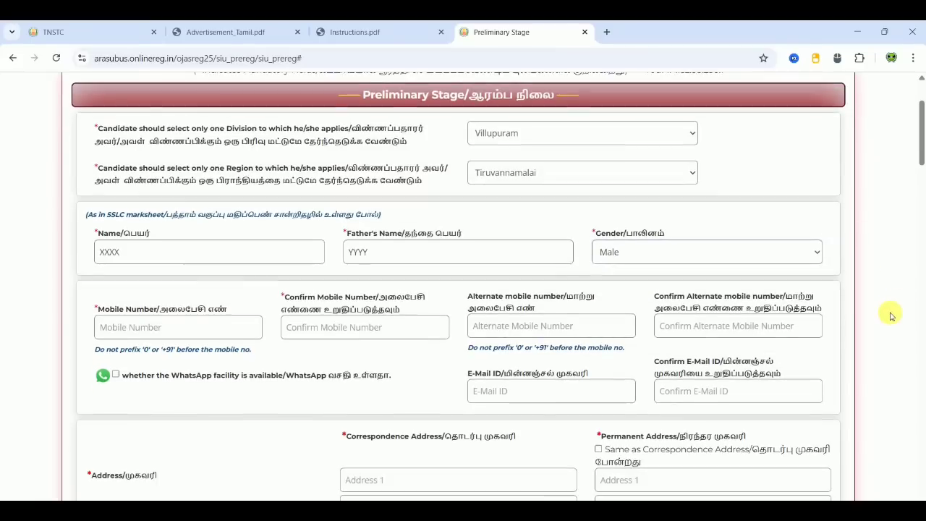
- Tick the WhatsApp-availability box under the still-empty mobile number fields
{"action": "scroll", "coordinate": [890, 316], "scroll_direction": "down", "scroll_amount": 2}
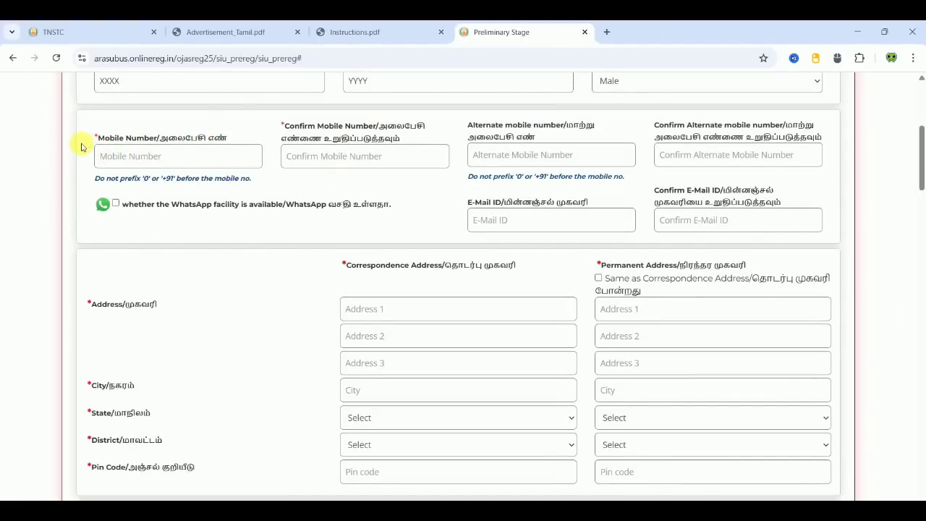
{"action": "left_click", "coordinate": [141, 156]}
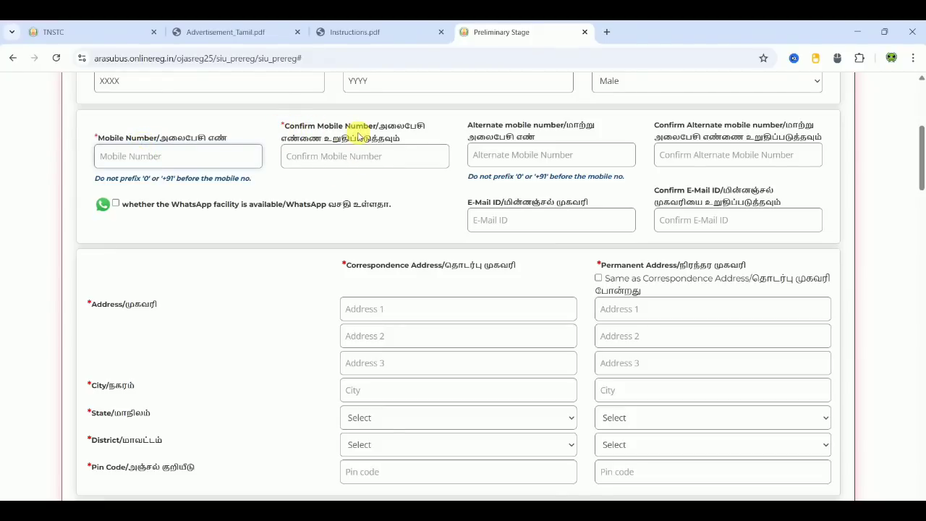
{"action": "left_click", "coordinate": [318, 157]}
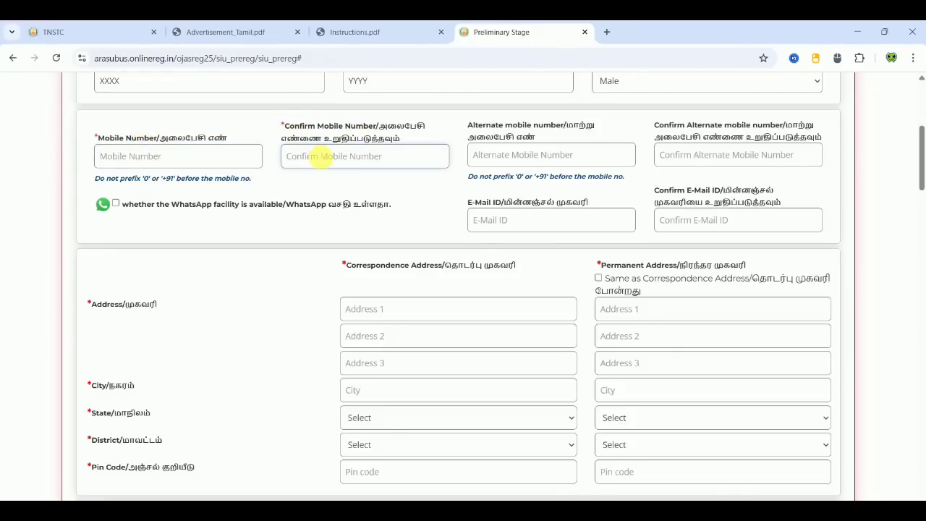
{"action": "left_click", "coordinate": [352, 186]}
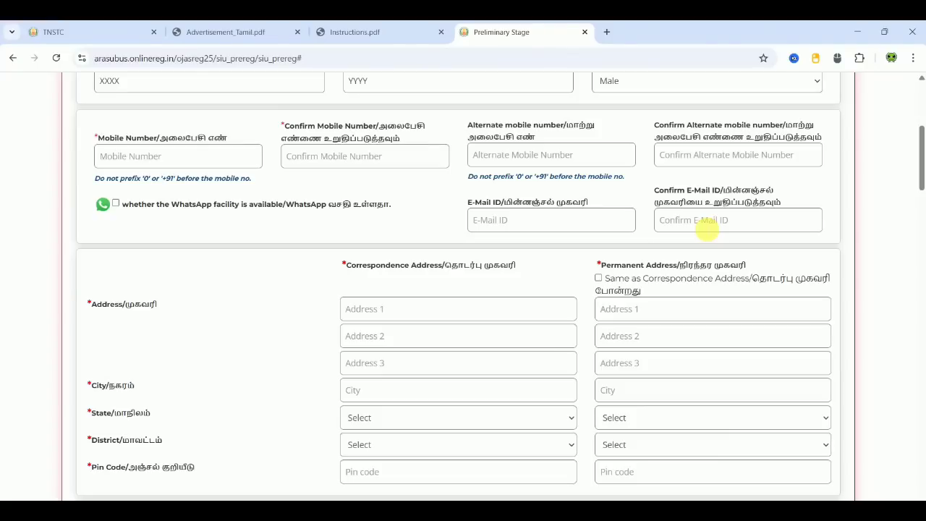
{"action": "left_click", "coordinate": [115, 203]}
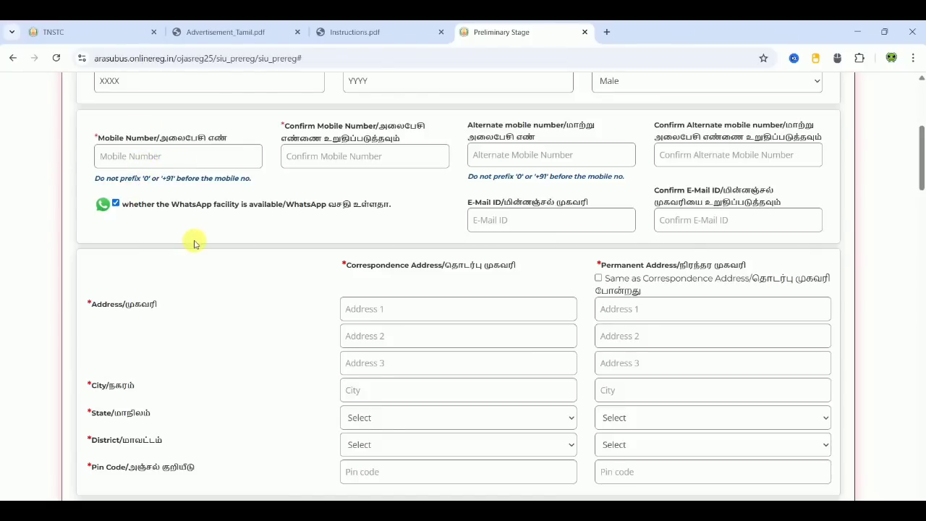
{"action": "scroll", "coordinate": [194, 244], "scroll_direction": "down", "scroll_amount": 3}
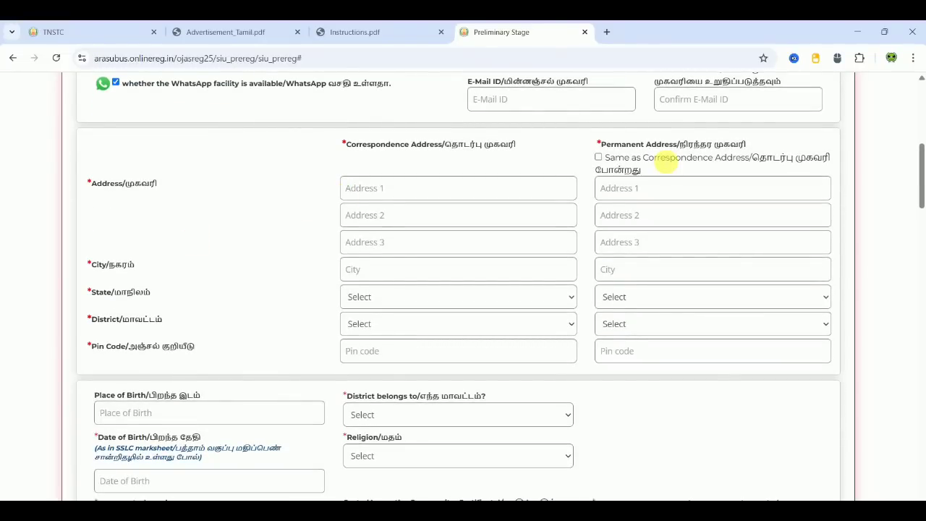
- Enter the three correspondence address lines and the city TVM
{"action": "left_click", "coordinate": [368, 188]}
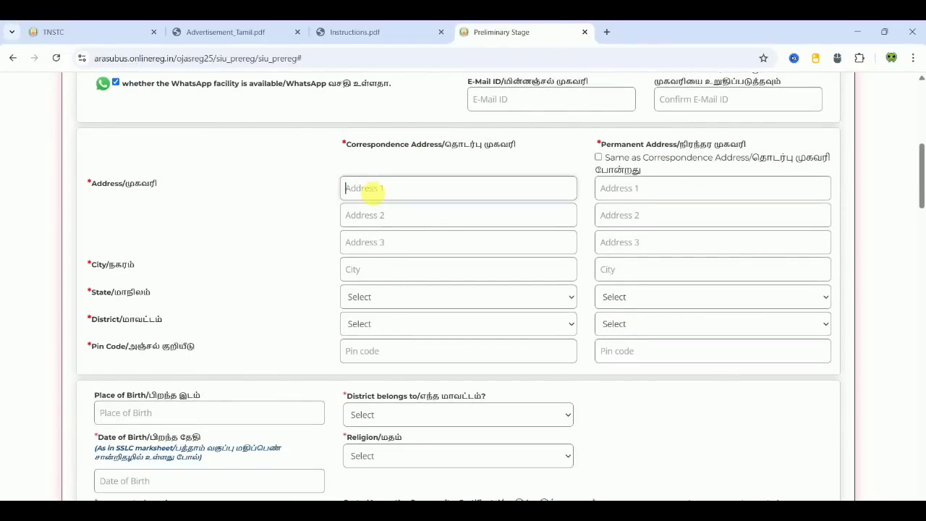
{"action": "type", "text": "Xxxxxx"}
{"action": "left_click", "coordinate": [364, 216]}
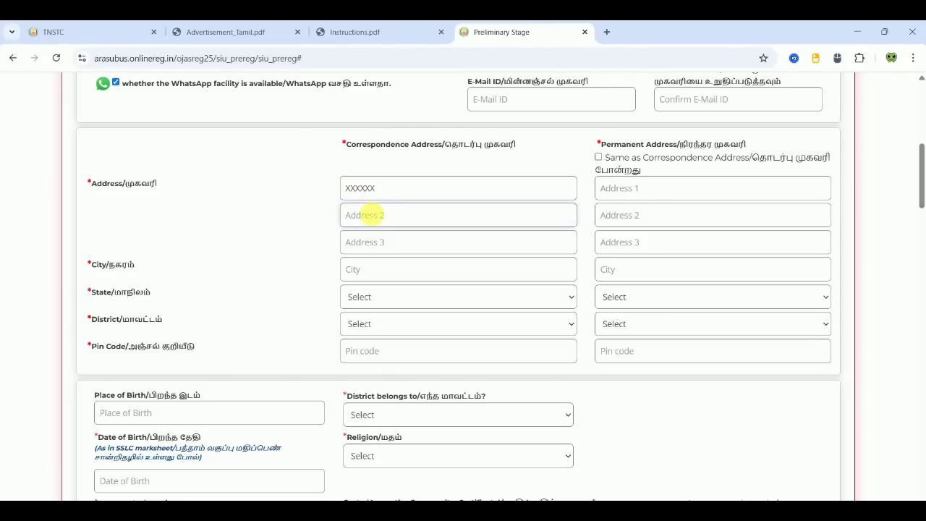
{"action": "type", "text": "XXX"}
{"action": "left_click", "coordinate": [377, 246]}
{"action": "type", "text": "XXXX"}
{"action": "left_click", "coordinate": [361, 273]}
{"action": "type", "text": "TVM"}
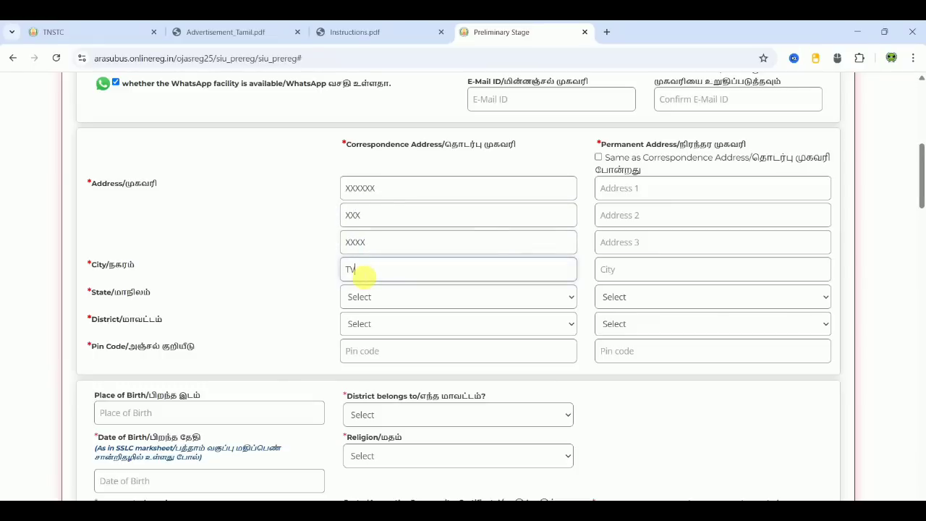
- Choose TAMIL NADU and TIRUVANNAMALAI, enter the pin code, and make the permanent address match
{"action": "left_click", "coordinate": [384, 297]}
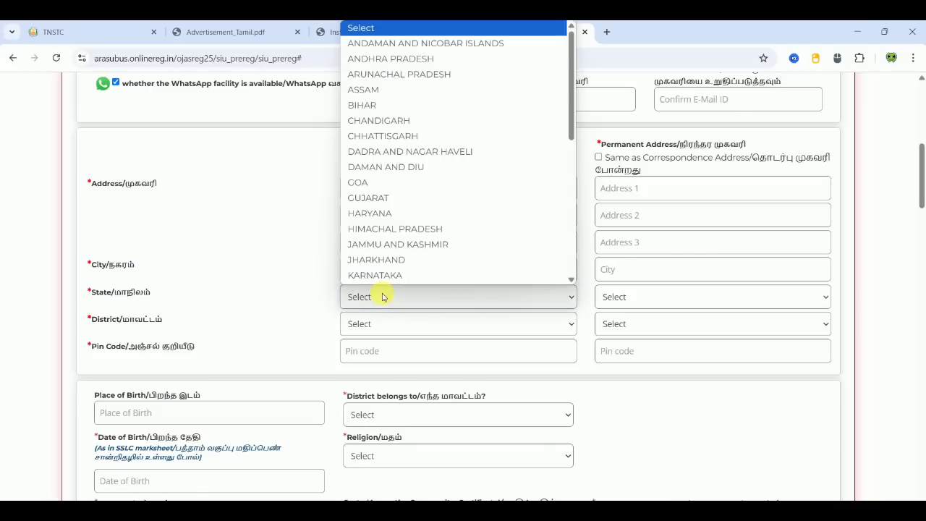
{"action": "key", "text": "t"}
{"action": "key", "text": "Return"}
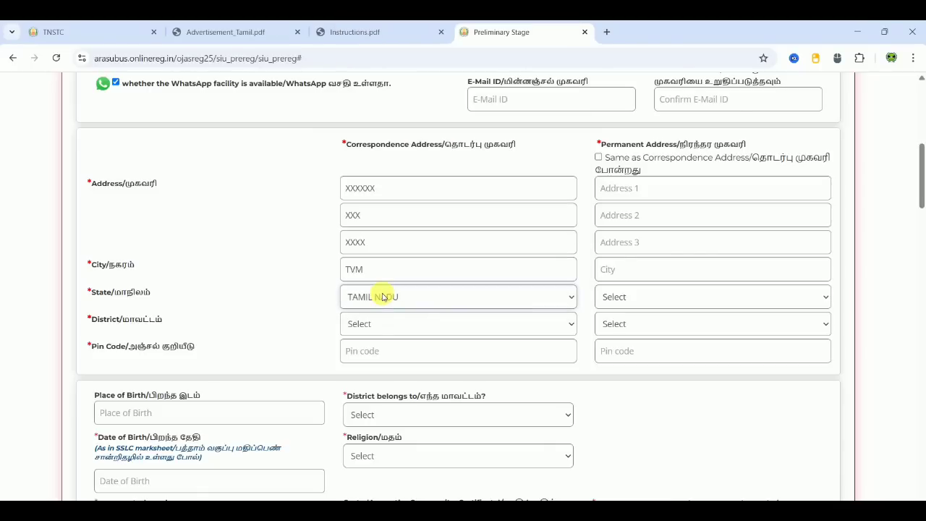
{"action": "left_click", "coordinate": [384, 319]}
{"action": "left_click_drag", "start_coordinate": [570, 147], "coordinate": [585, 315]}
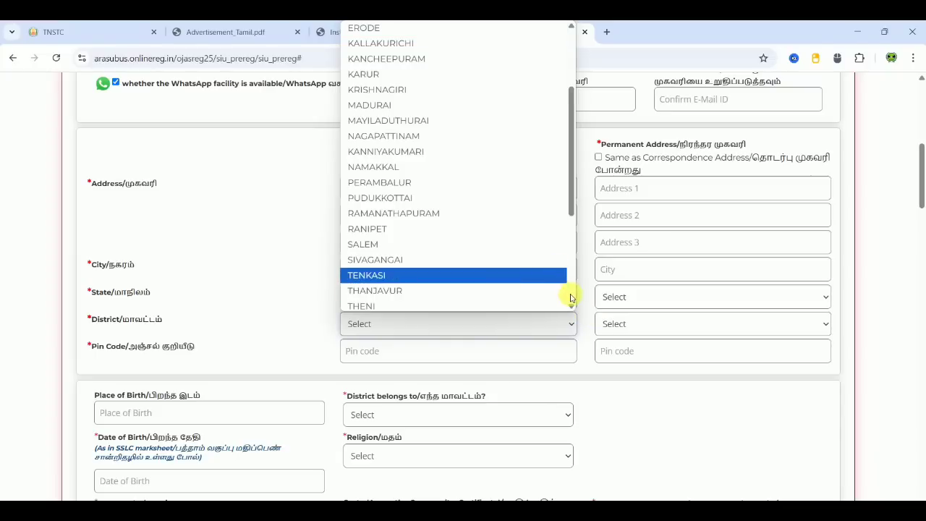
{"action": "scroll", "coordinate": [570, 295], "scroll_direction": "down", "scroll_amount": 4}
{"action": "left_click", "coordinate": [481, 246]}
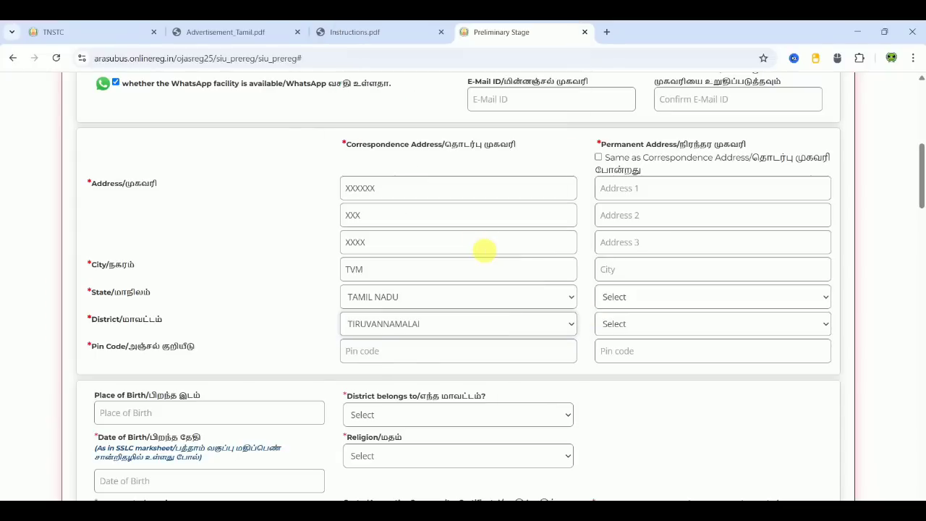
{"action": "left_click", "coordinate": [378, 351]}
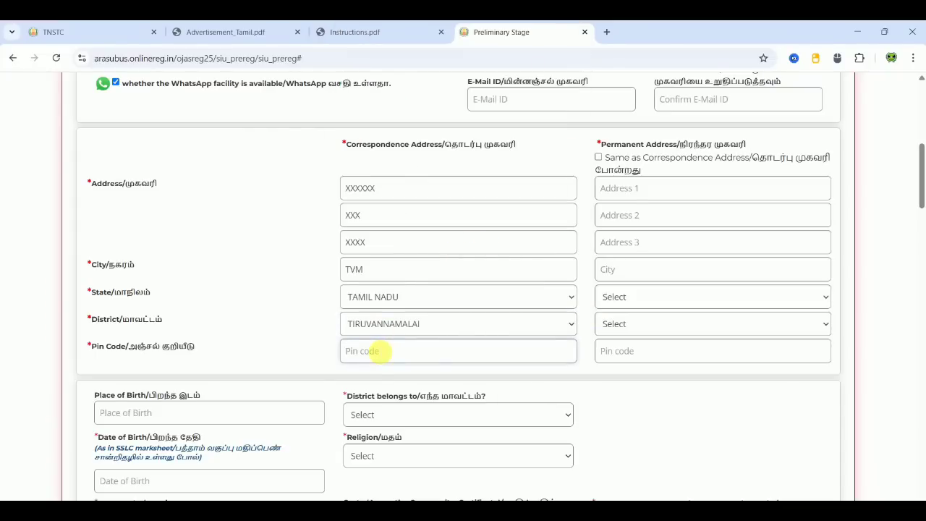
{"action": "type", "text": "60660"}
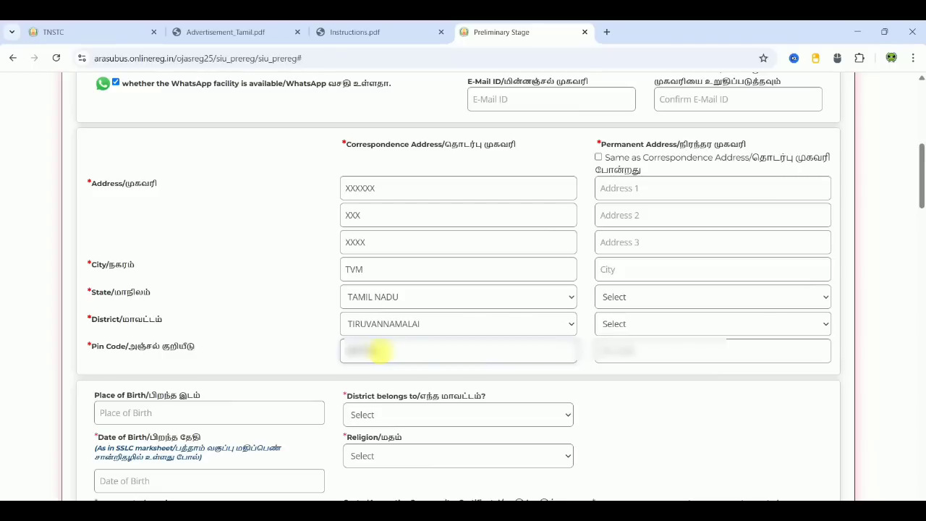
{"action": "left_click", "coordinate": [270, 306]}
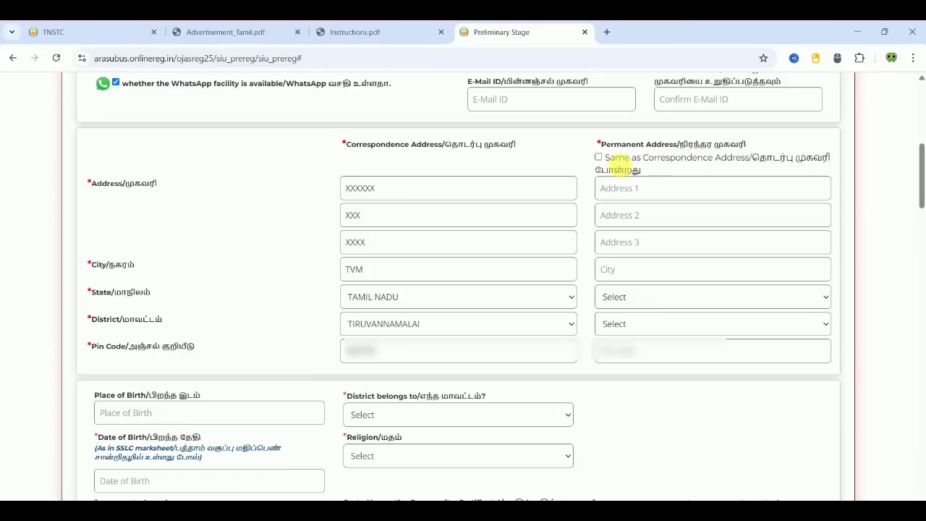
{"action": "left_click", "coordinate": [598, 157]}
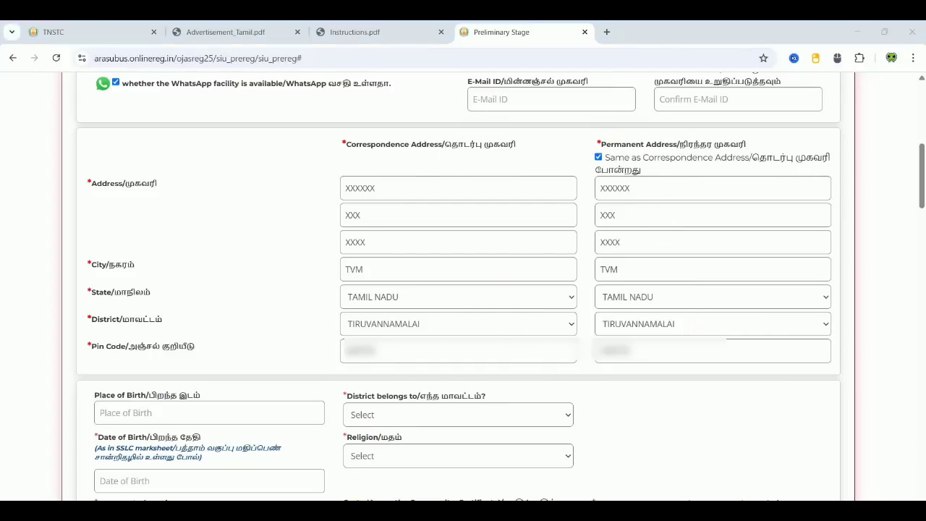
{"action": "scroll", "coordinate": [361, 484], "scroll_direction": "down", "scroll_amount": 4}
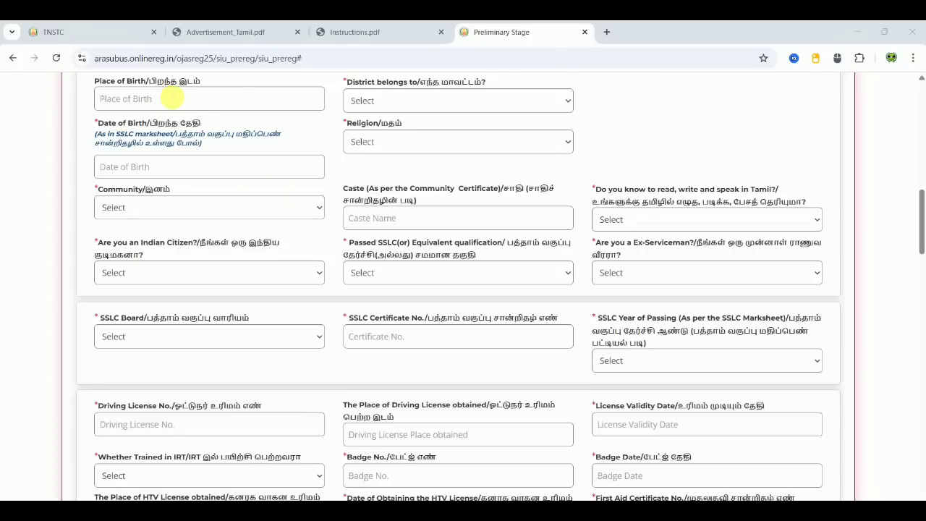
- Set the 'District belongs to' field to TIRUVANNAMALAI
{"action": "left_click", "coordinate": [172, 97]}
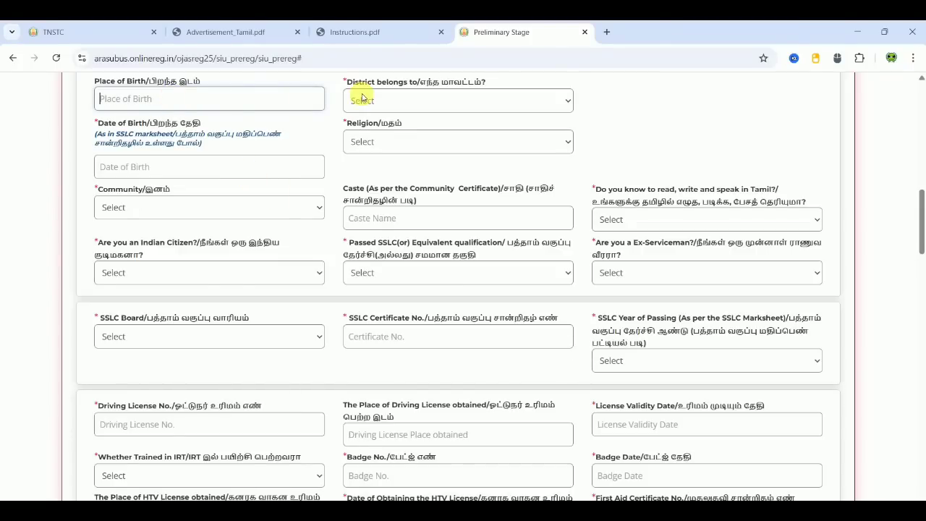
{"action": "left_click", "coordinate": [438, 99]}
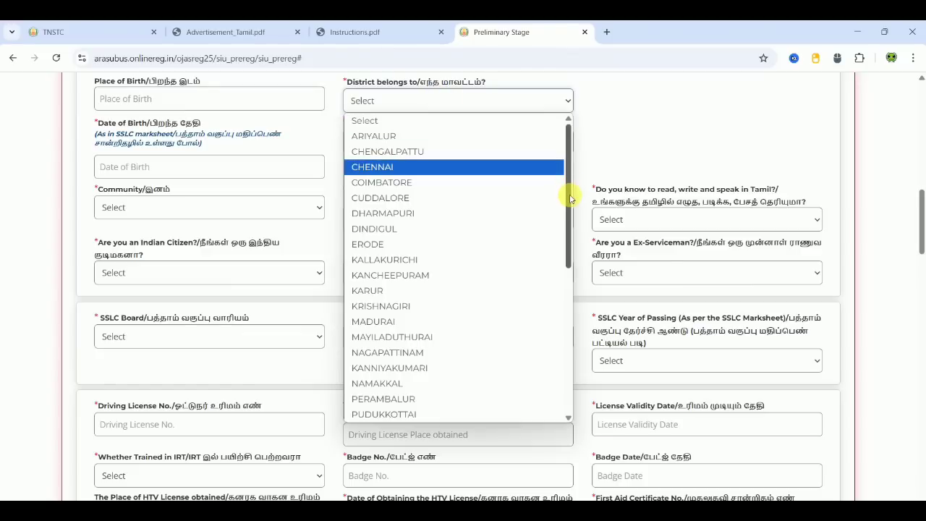
{"action": "scroll", "coordinate": [558, 334], "scroll_direction": "down", "scroll_amount": 4}
{"action": "scroll", "coordinate": [572, 376], "scroll_direction": "up", "scroll_amount": 3}
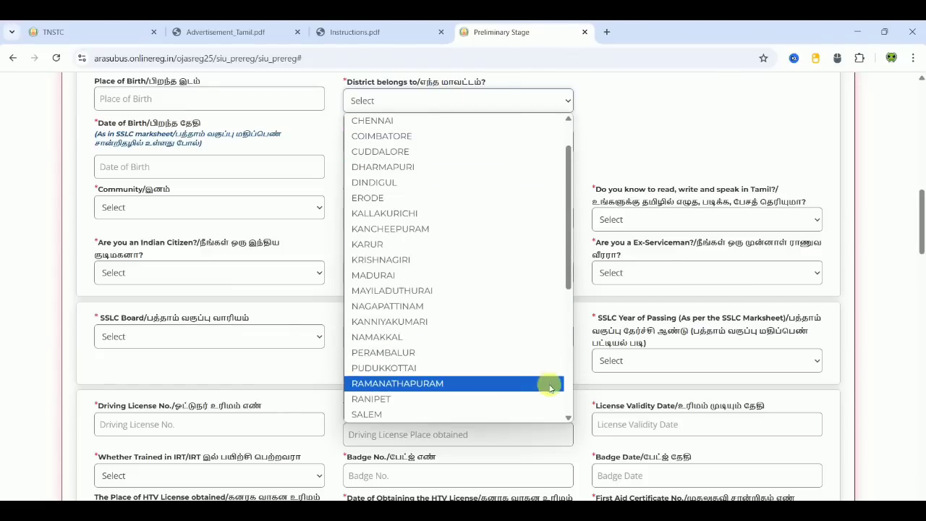
{"action": "scroll", "coordinate": [571, 407], "scroll_direction": "down", "scroll_amount": 5}
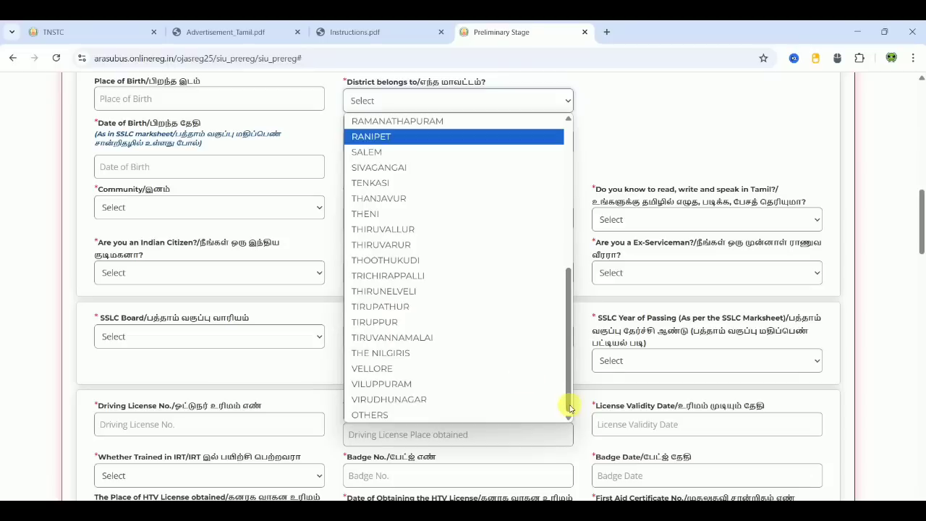
{"action": "left_click", "coordinate": [459, 338]}
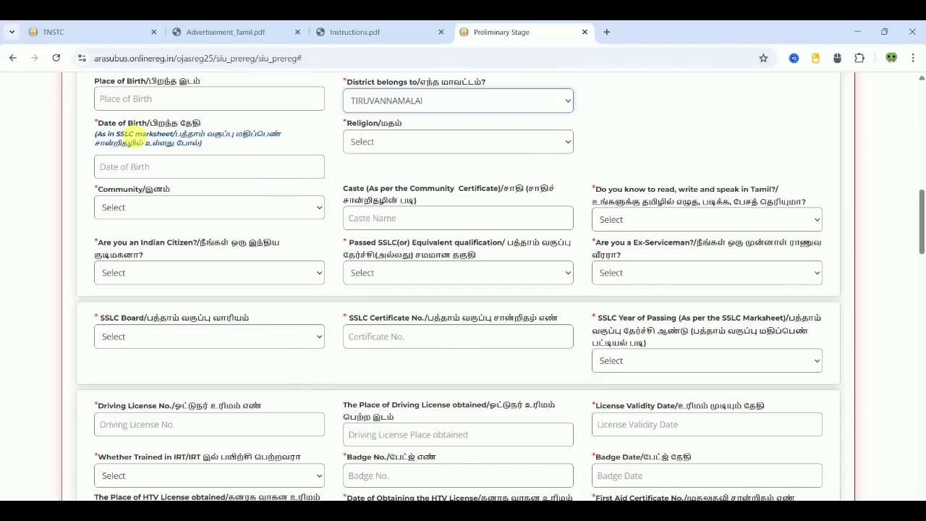
- Set the date of birth to 24-04-1998
{"action": "left_click", "coordinate": [166, 167]}
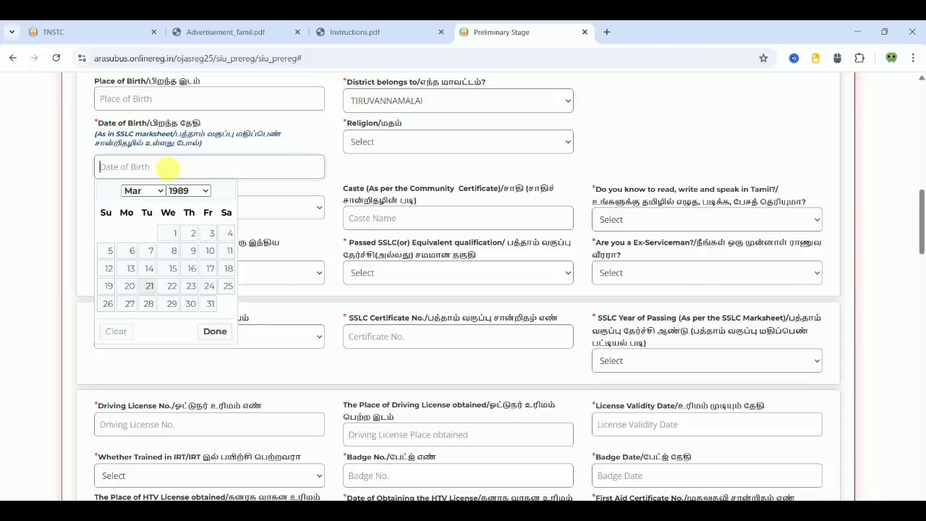
{"action": "left_click", "coordinate": [187, 191]}
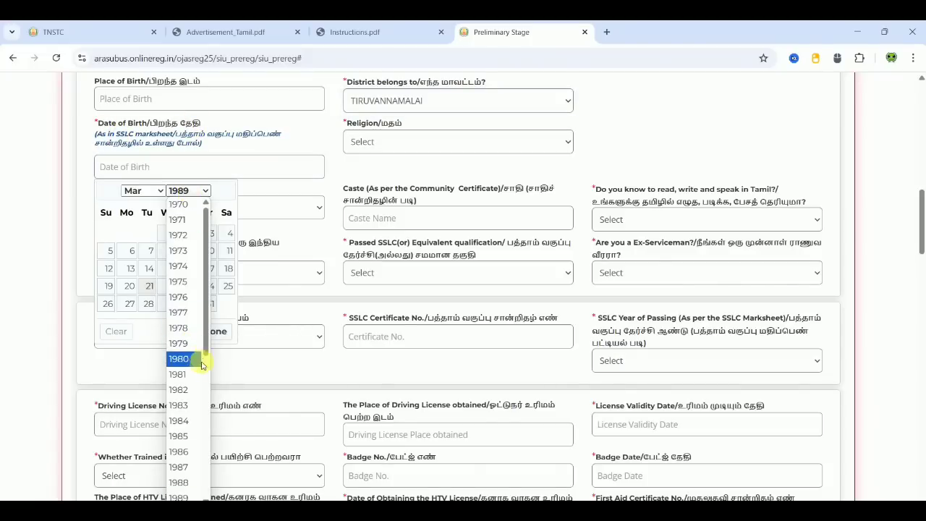
{"action": "scroll", "coordinate": [194, 358], "scroll_direction": "down", "scroll_amount": 4}
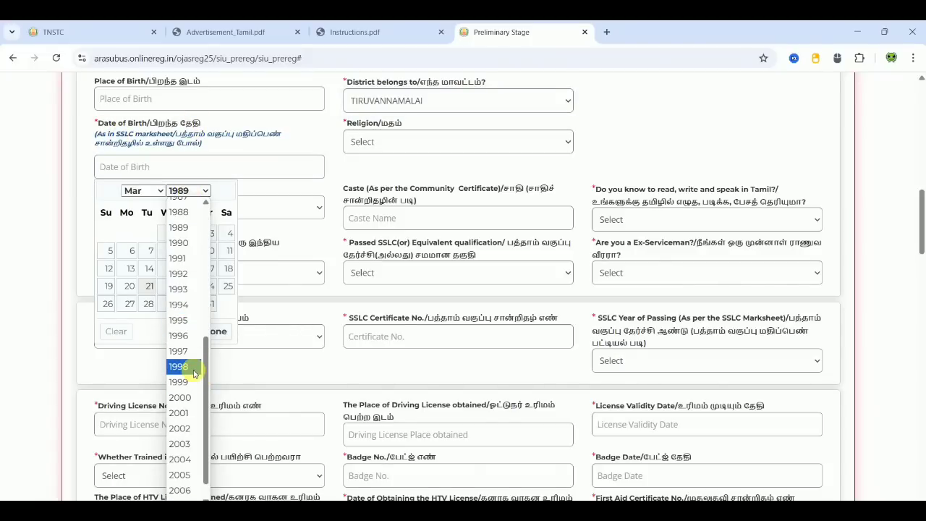
{"action": "left_click", "coordinate": [192, 366]}
{"action": "left_click", "coordinate": [145, 190]}
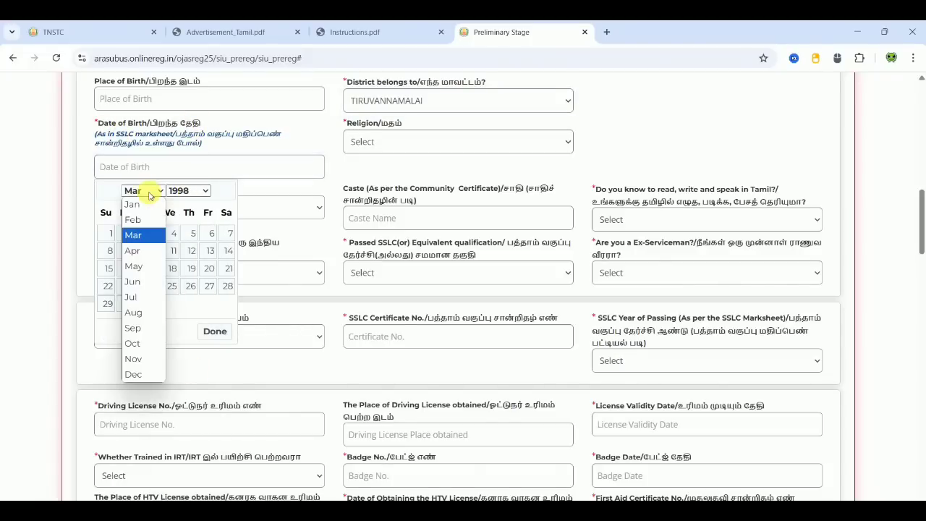
{"action": "left_click", "coordinate": [148, 251]}
{"action": "left_click", "coordinate": [209, 288]}
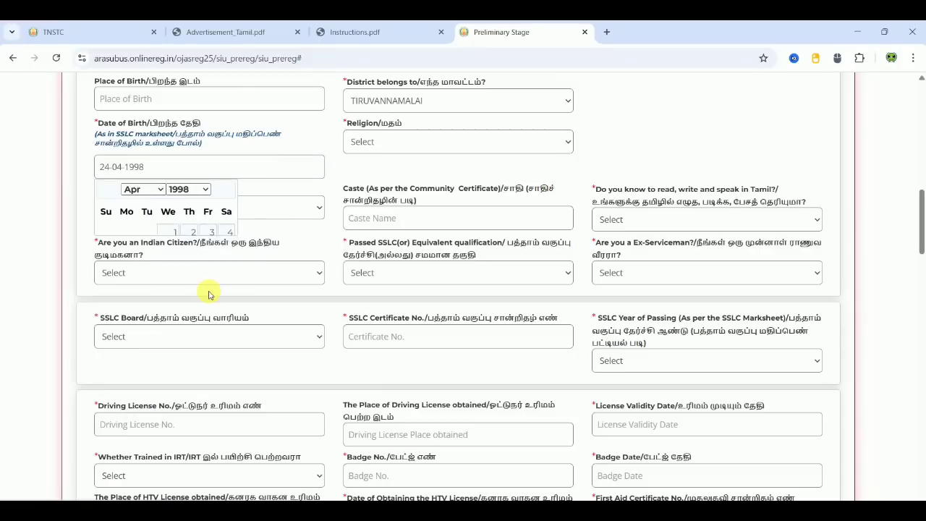
- Select Hindu as the religion
{"action": "left_click", "coordinate": [378, 147]}
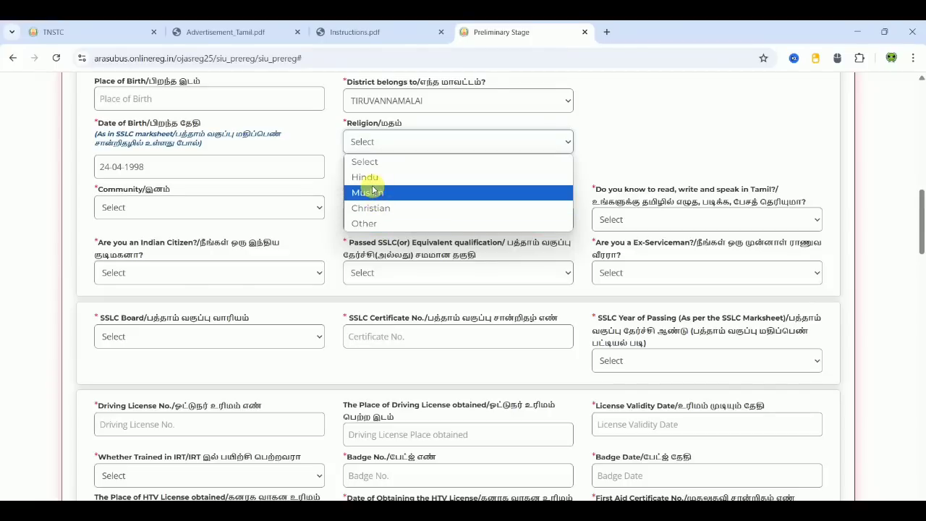
{"action": "left_click", "coordinate": [370, 179]}
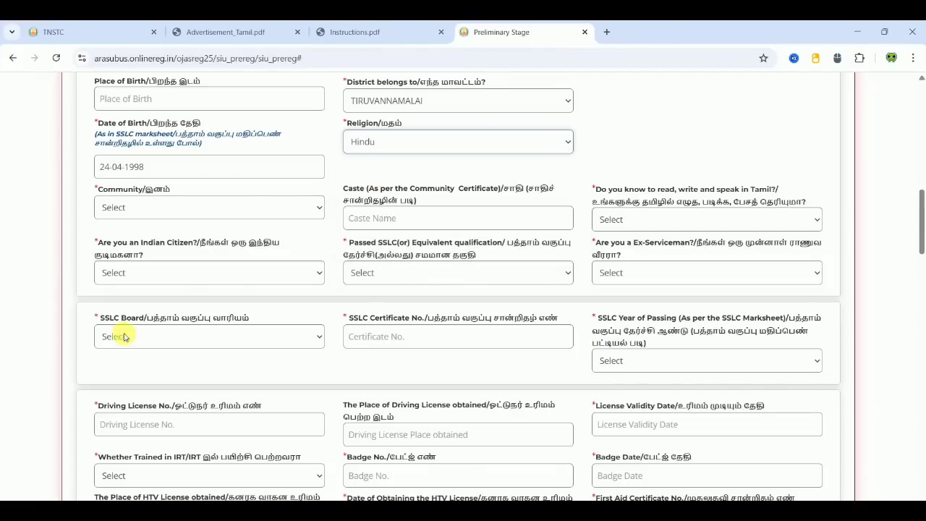
{"action": "left_click", "coordinate": [262, 208]}
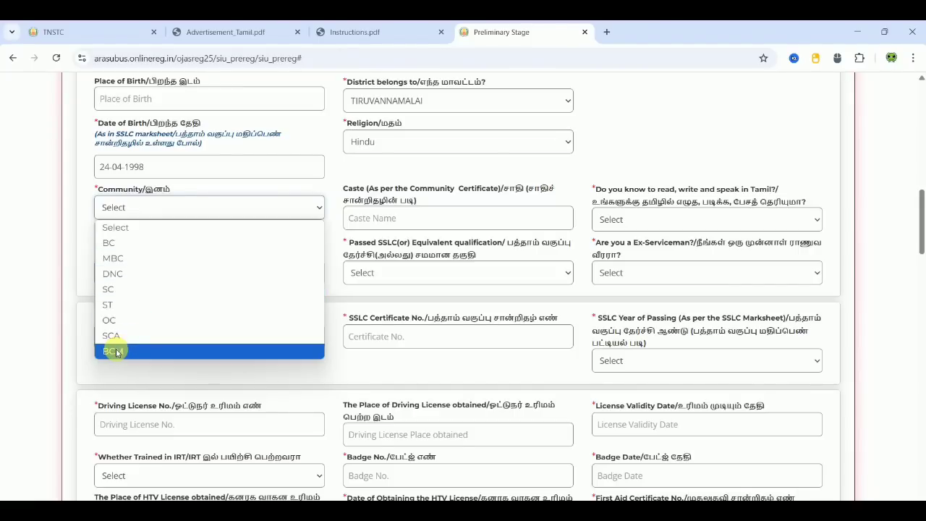
- Set the community to BC and enter GAVARAI as the caste
{"action": "left_click", "coordinate": [135, 243]}
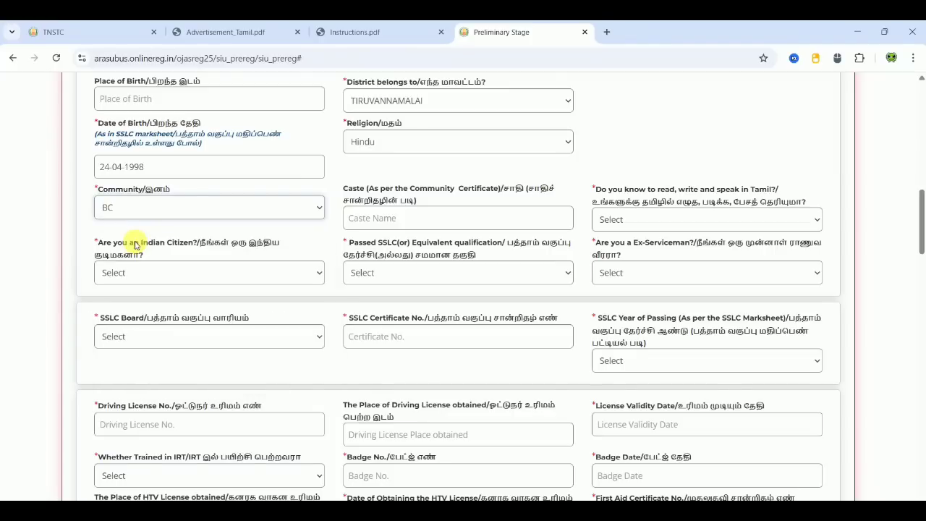
{"action": "left_click", "coordinate": [385, 216]}
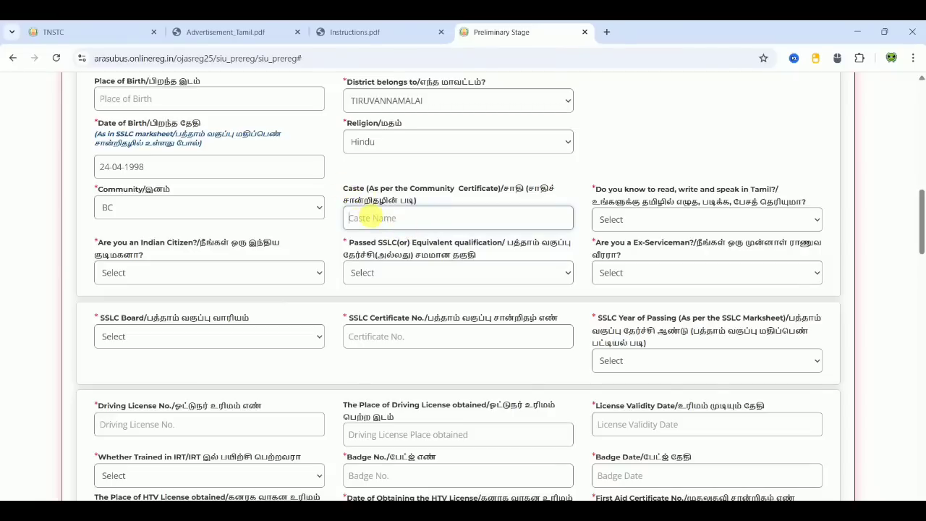
{"action": "type", "text": "GAVARaI"}
{"action": "left_click", "coordinate": [542, 165]}
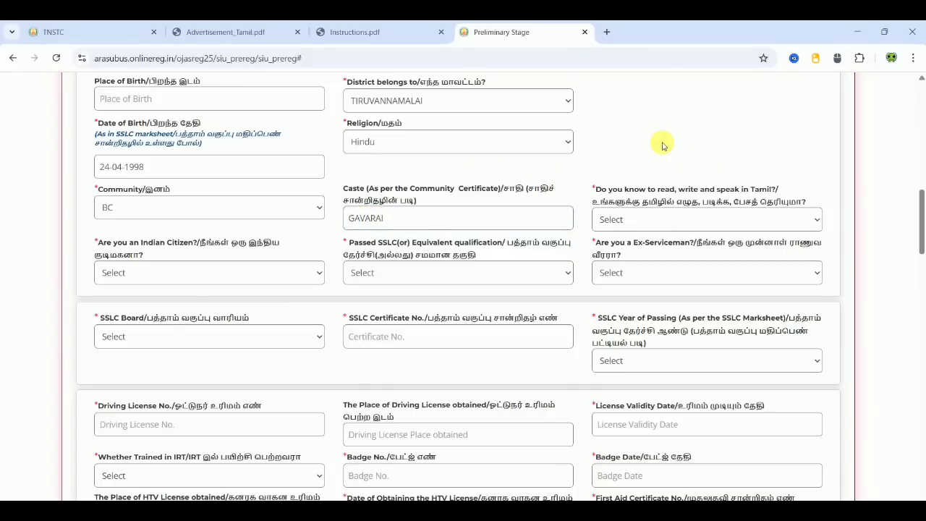
- Answer Yes to knowing Tamil, Indian citizenship and passing SSLC
{"action": "left_click", "coordinate": [643, 220]}
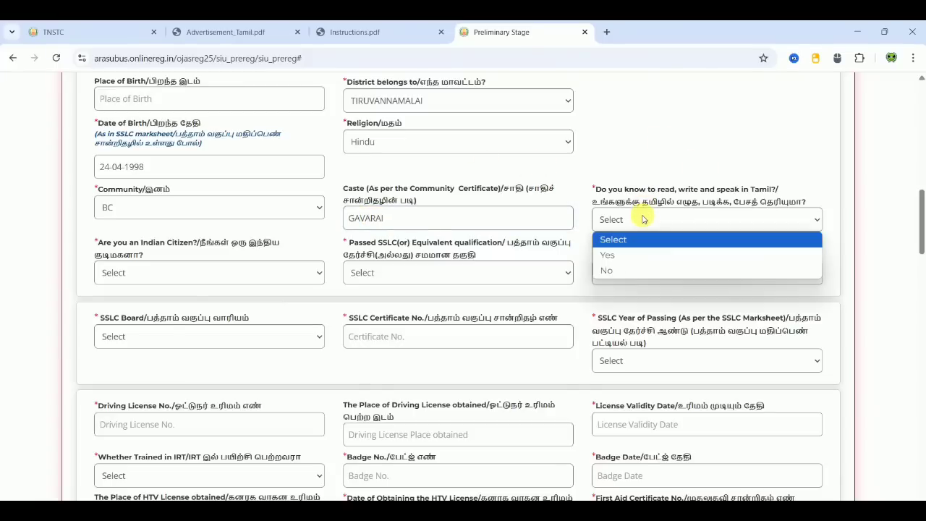
{"action": "left_click", "coordinate": [627, 256]}
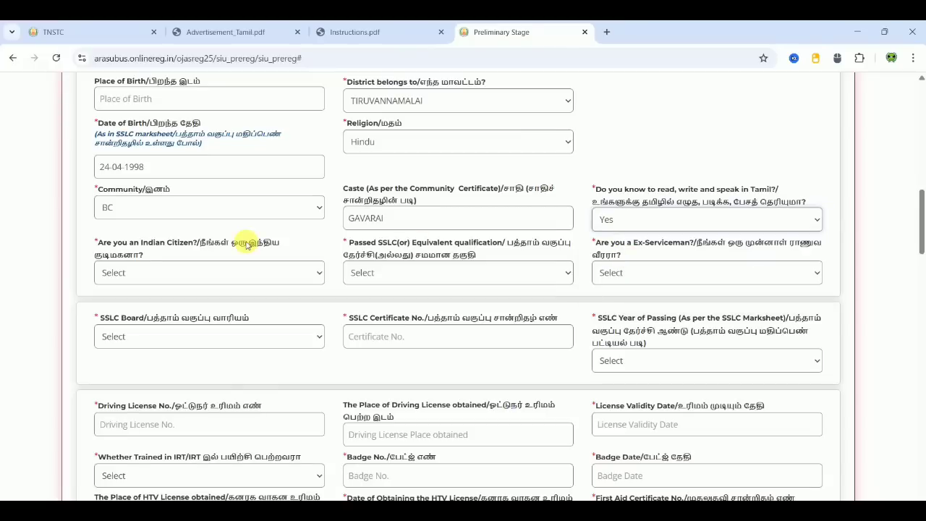
{"action": "left_click", "coordinate": [150, 271]}
{"action": "left_click", "coordinate": [133, 309]}
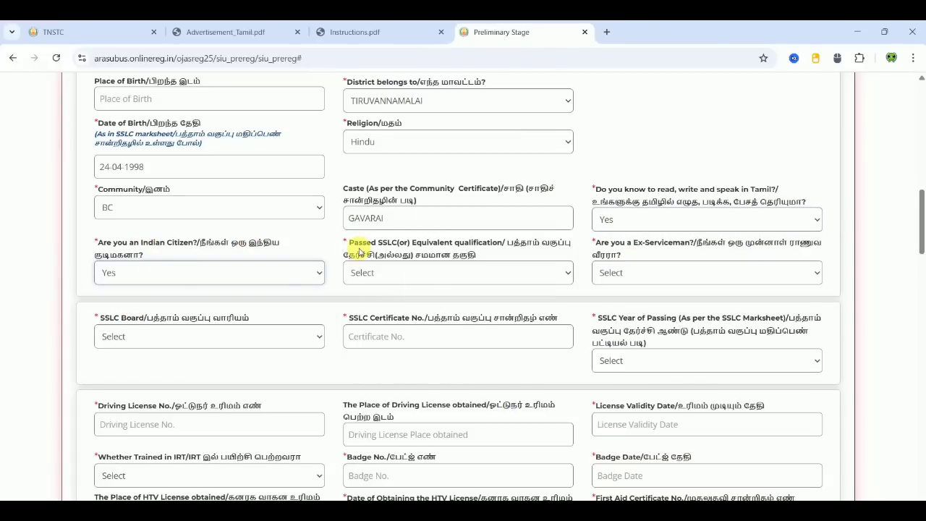
{"action": "left_click", "coordinate": [480, 267]}
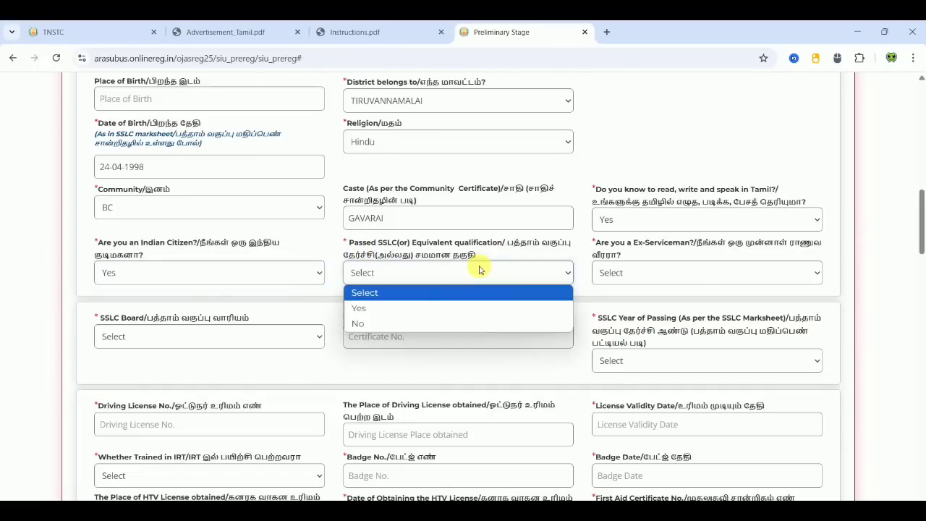
{"action": "left_click", "coordinate": [405, 310]}
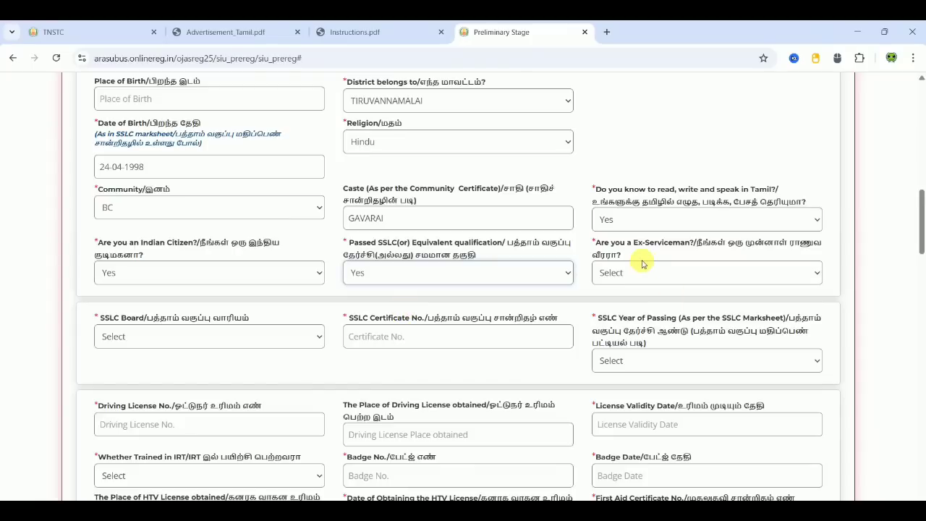
- Answer No to being an ex-serviceman
{"action": "left_click", "coordinate": [614, 274]}
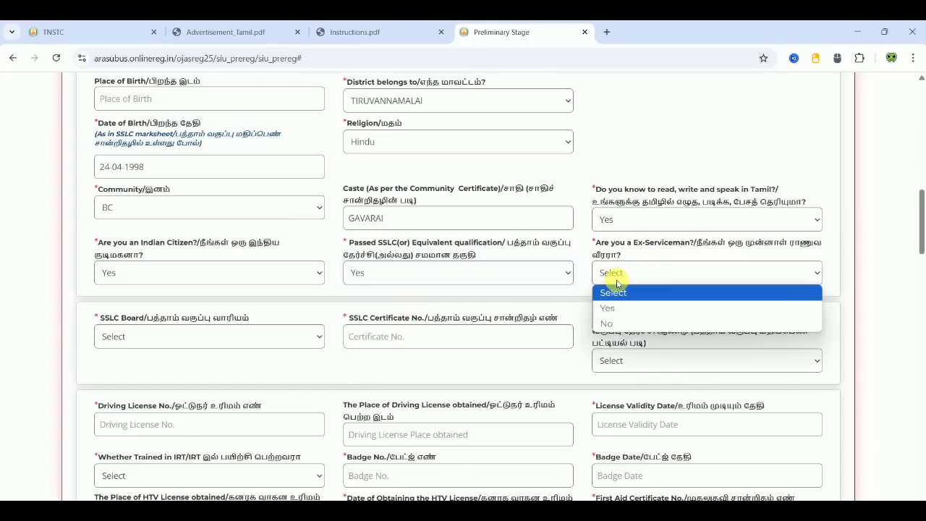
{"action": "left_click", "coordinate": [610, 309]}
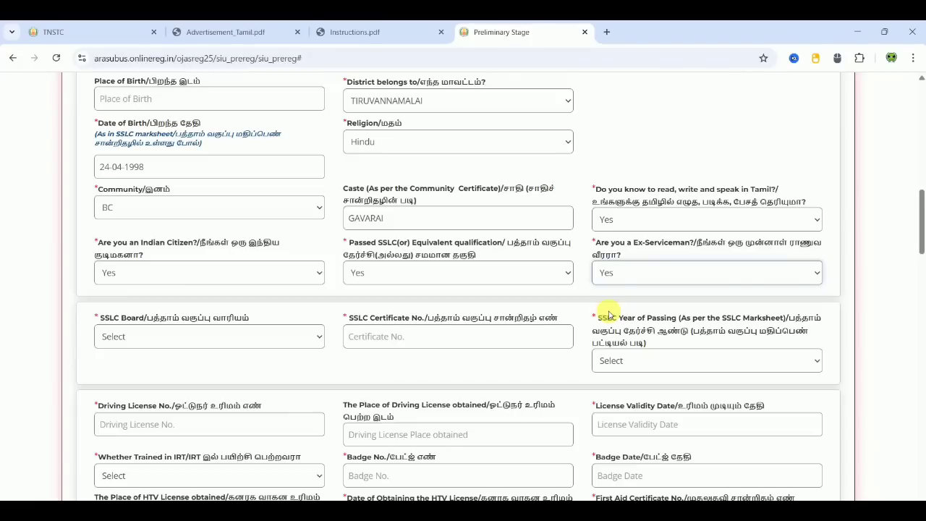
{"action": "left_click", "coordinate": [641, 283]}
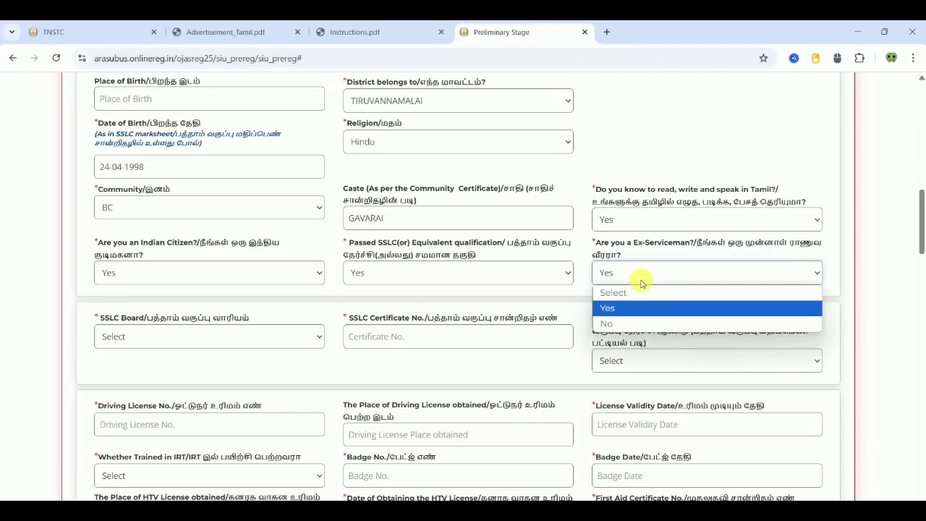
{"action": "left_click", "coordinate": [622, 323]}
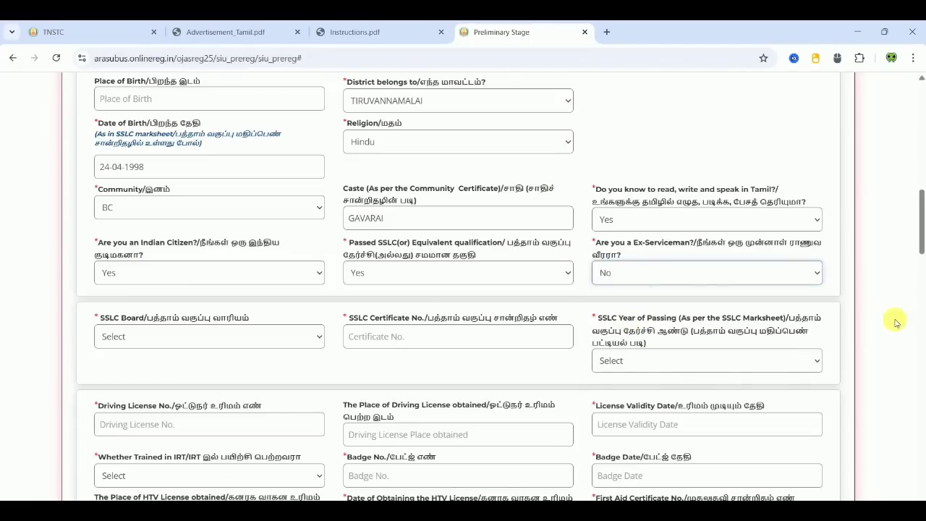
{"action": "scroll", "coordinate": [895, 322], "scroll_direction": "down", "scroll_amount": 4}
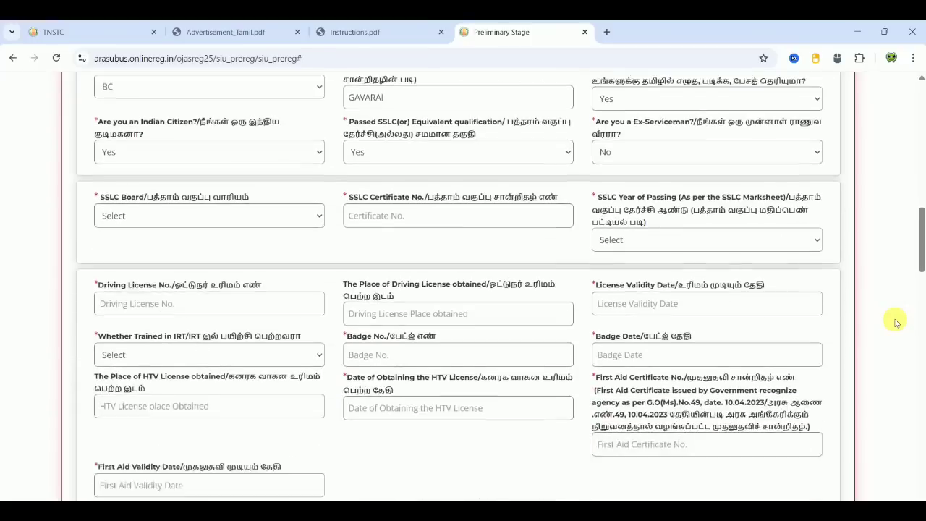
- Set the SSLC board to State Board, enter the certificate number, and choose 2013 as passing year
{"action": "scroll", "coordinate": [895, 322], "scroll_direction": "up", "scroll_amount": 1}
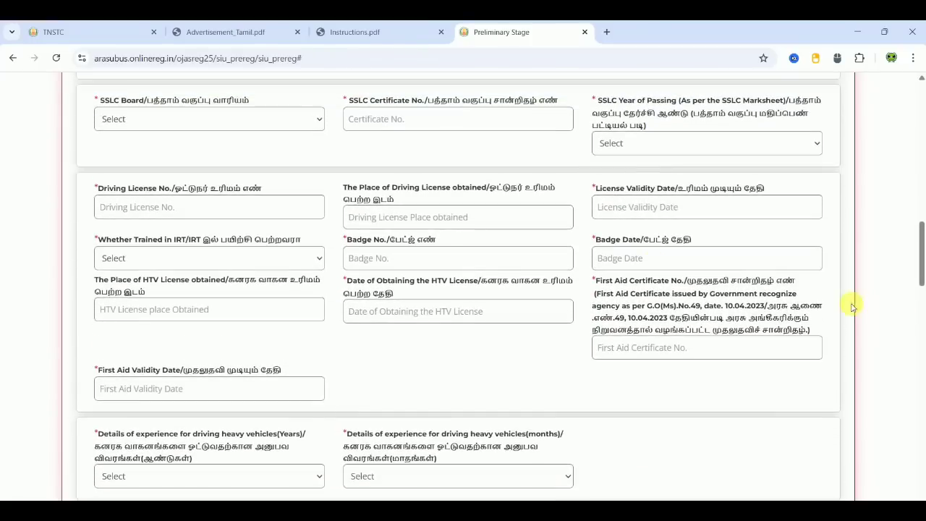
{"action": "left_click", "coordinate": [275, 121]}
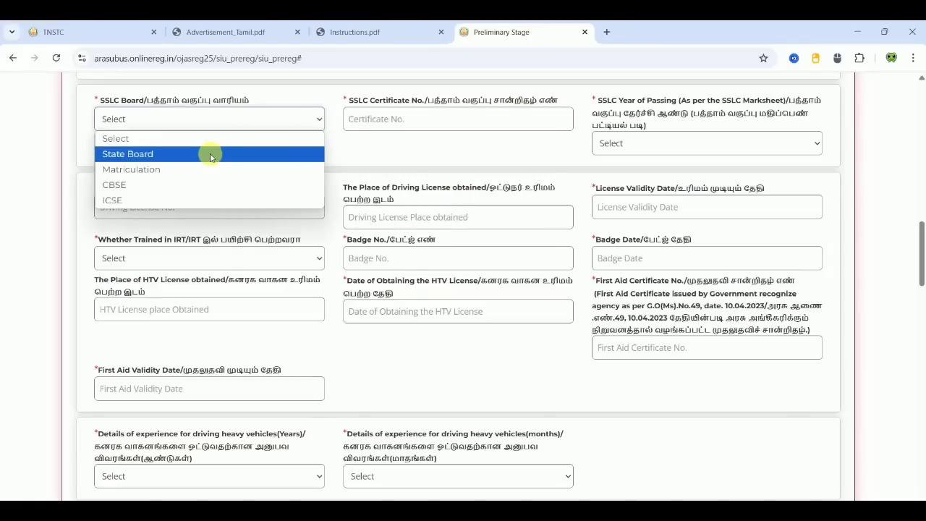
{"action": "left_click", "coordinate": [150, 155]}
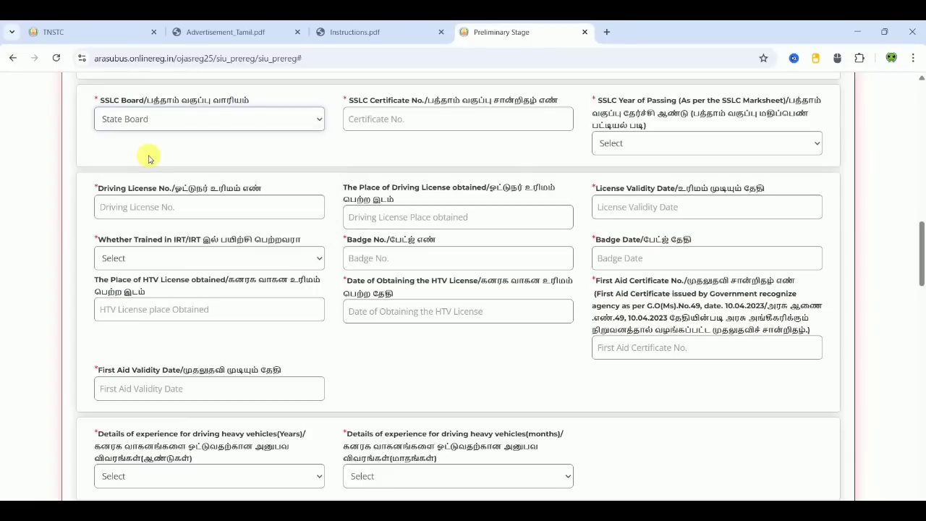
{"action": "left_click", "coordinate": [427, 122]}
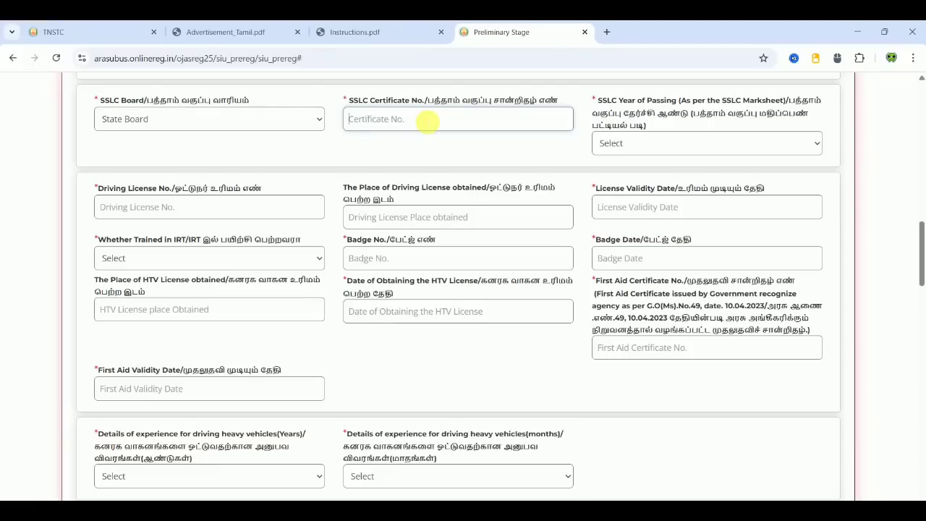
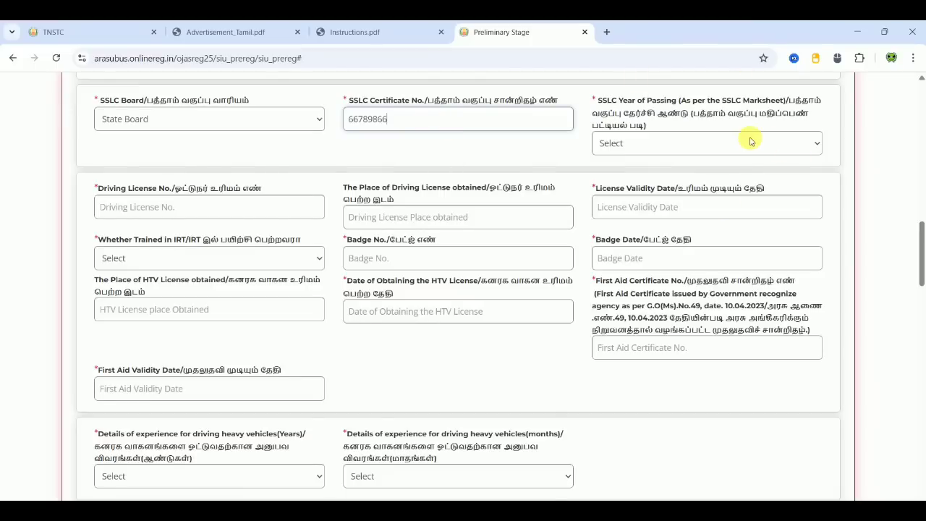
{"action": "left_click", "coordinate": [727, 144]}
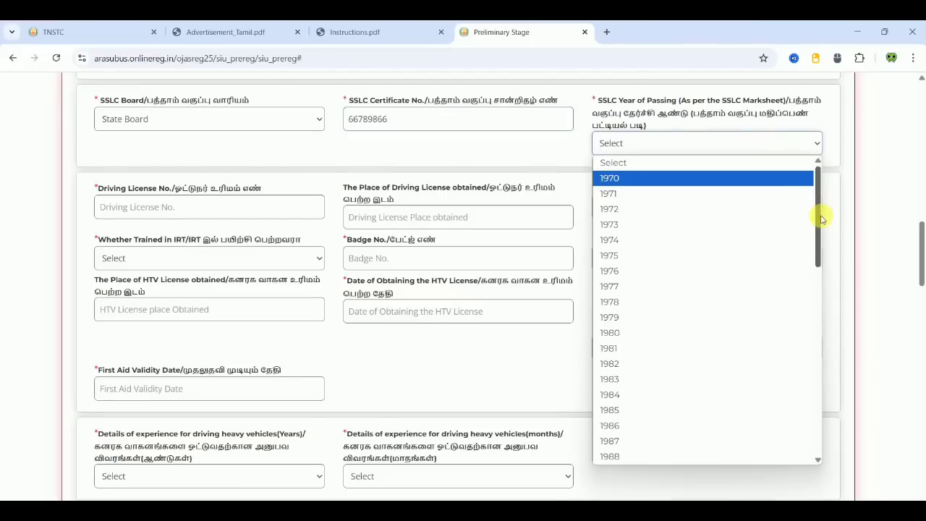
{"action": "left_click_drag", "start_coordinate": [818, 212], "coordinate": [823, 427]}
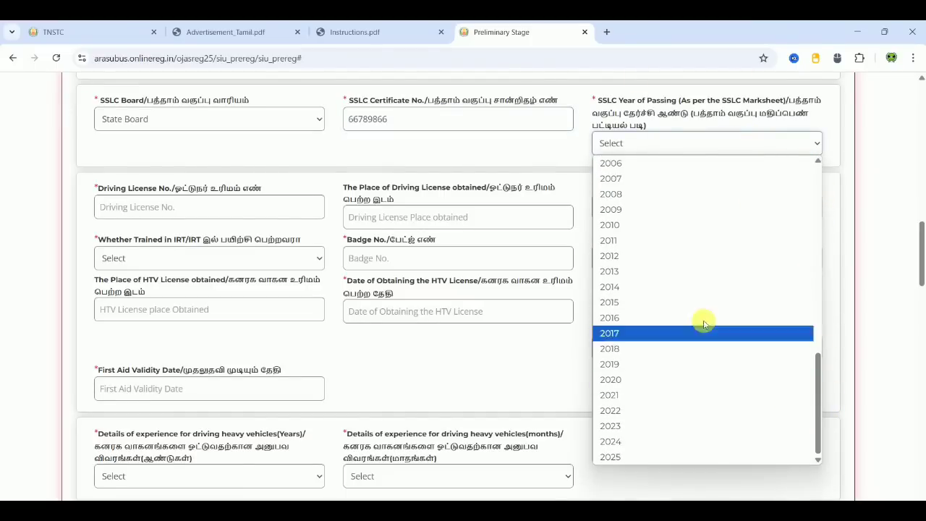
{"action": "left_click", "coordinate": [644, 272]}
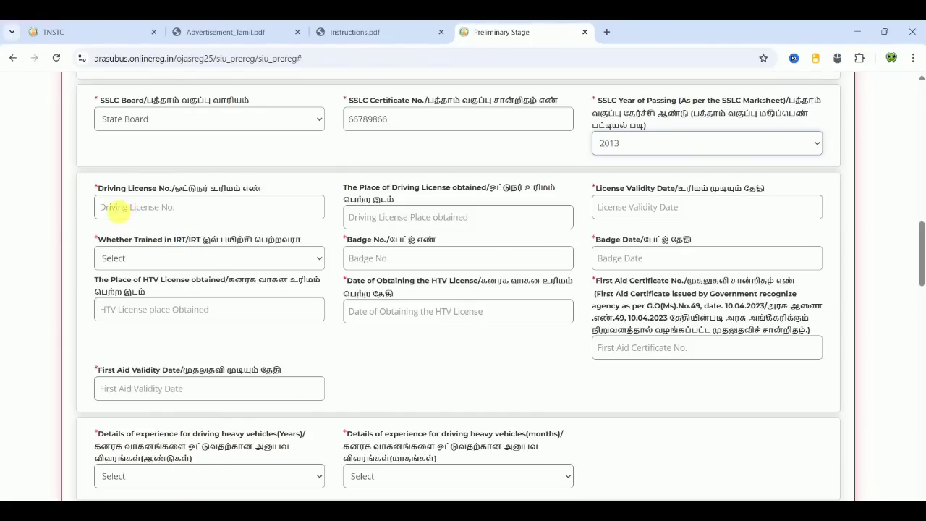
- Enter placeholder values for the driving licence number and the place obtained
{"action": "left_click", "coordinate": [192, 207]}
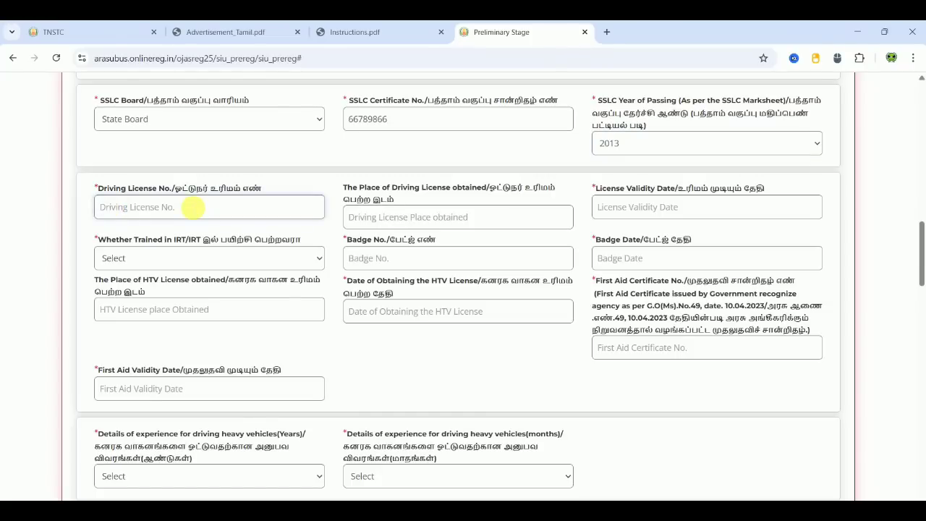
{"action": "type", "text": "XXXXX"}
{"action": "left_click", "coordinate": [84, 209]}
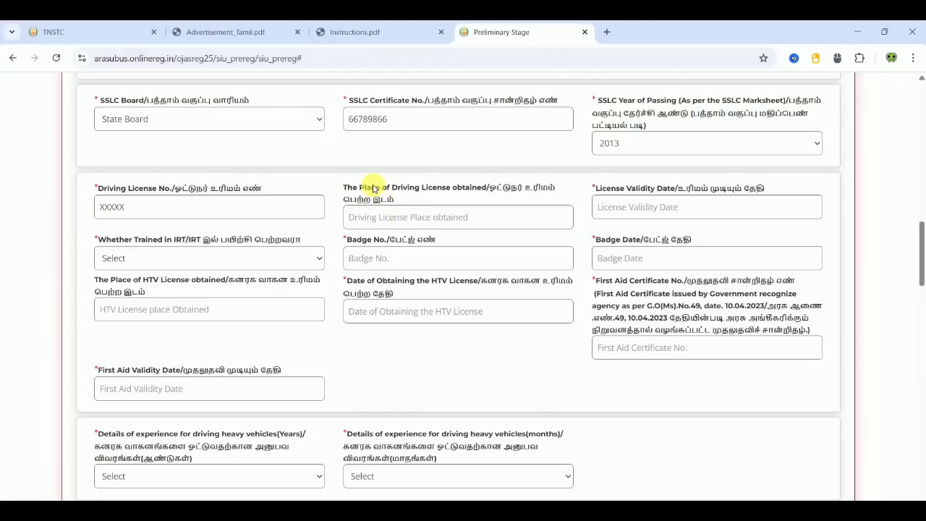
{"action": "left_click", "coordinate": [399, 217]}
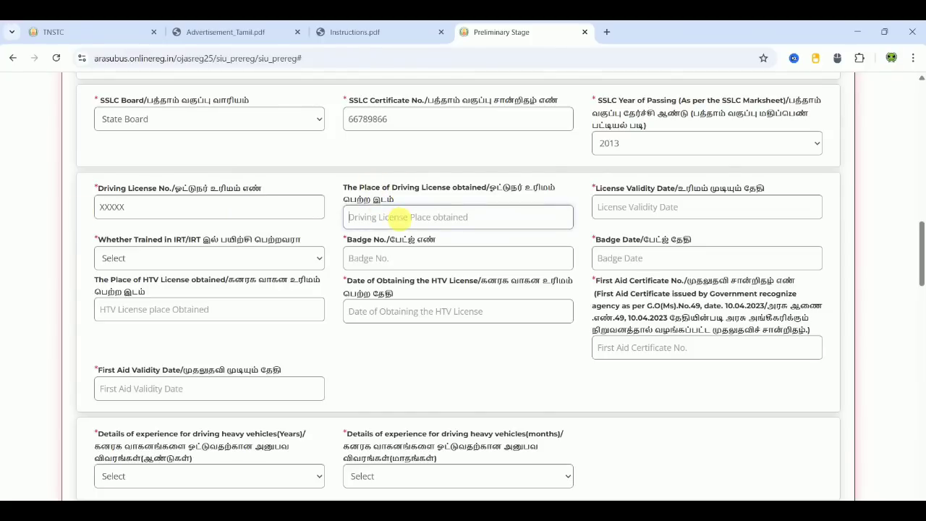
{"action": "type", "text": "XXX"}
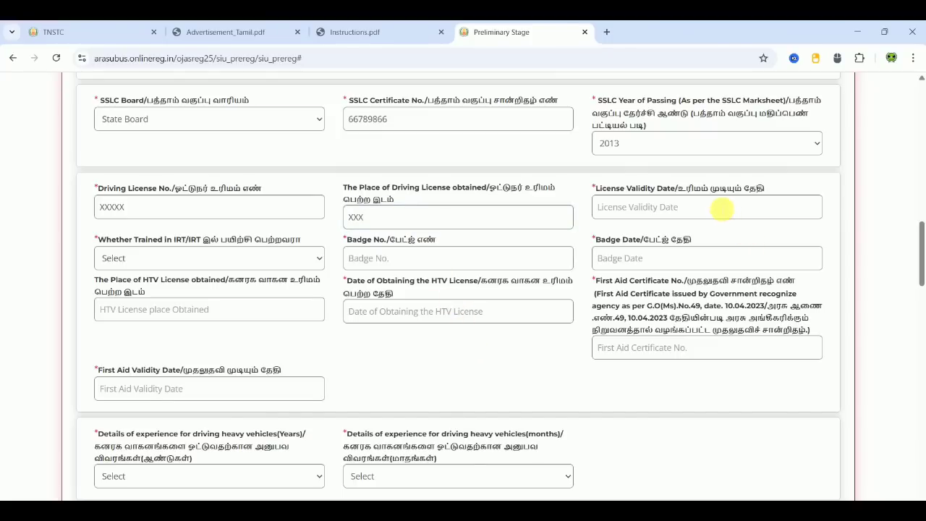
- Set the driving licence validity date to 16-03-2034
{"action": "left_click", "coordinate": [723, 207]}
{"action": "left_click", "coordinate": [698, 230]}
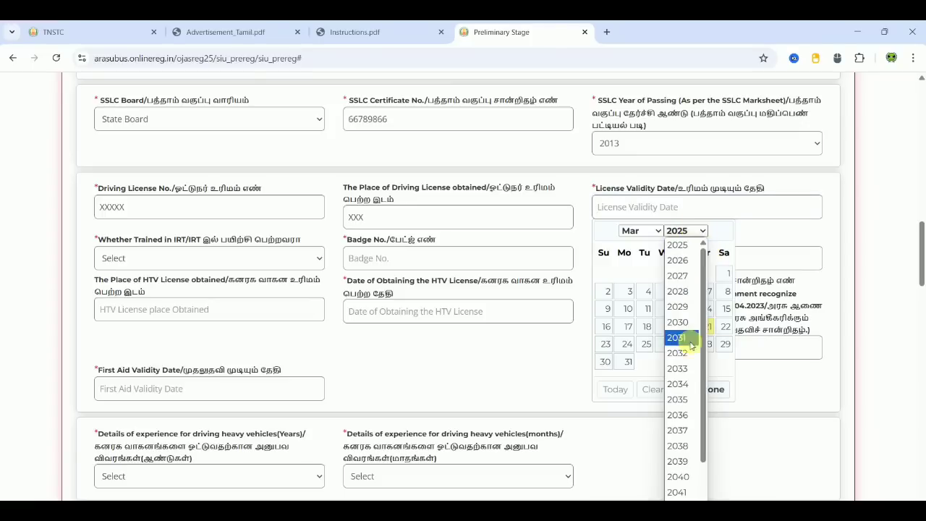
{"action": "left_click", "coordinate": [680, 383]}
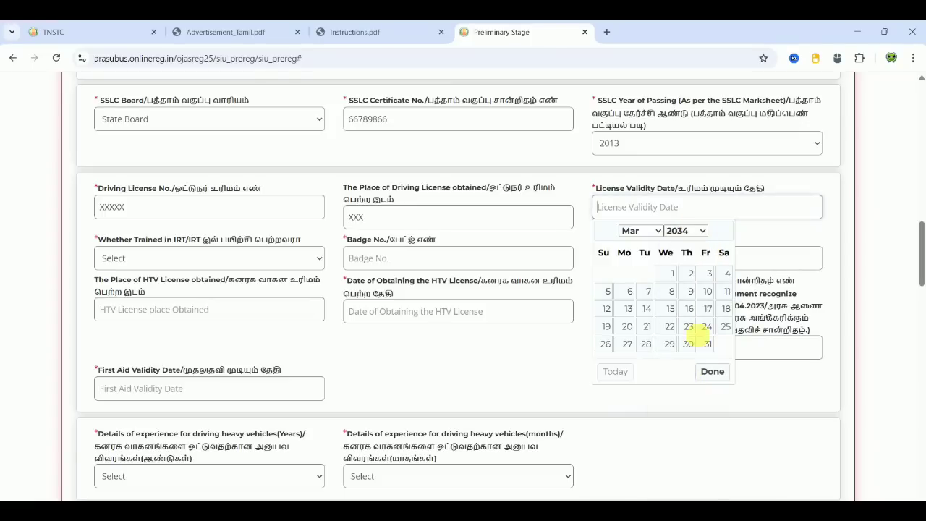
{"action": "left_click", "coordinate": [689, 309]}
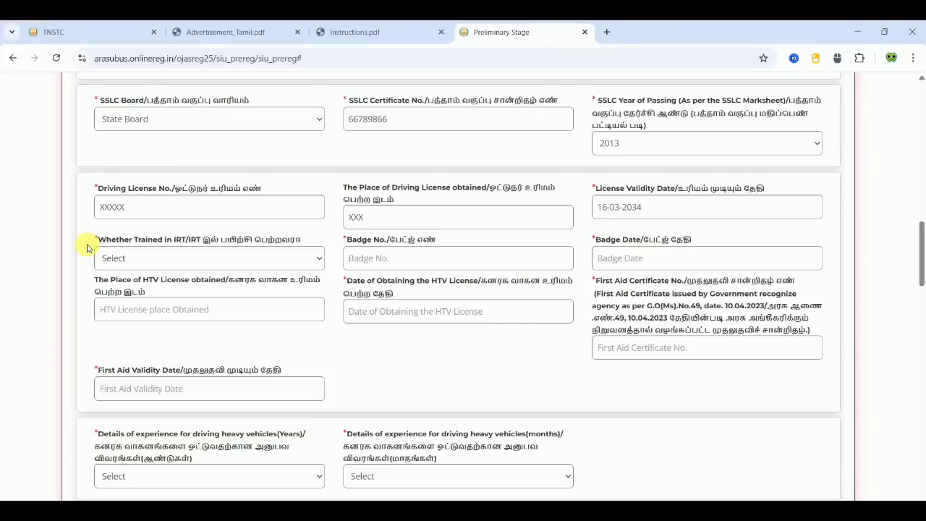
- Answer No to IRT training and enter XX as the badge number
{"action": "left_click", "coordinate": [233, 258]}
{"action": "left_click", "coordinate": [203, 293]}
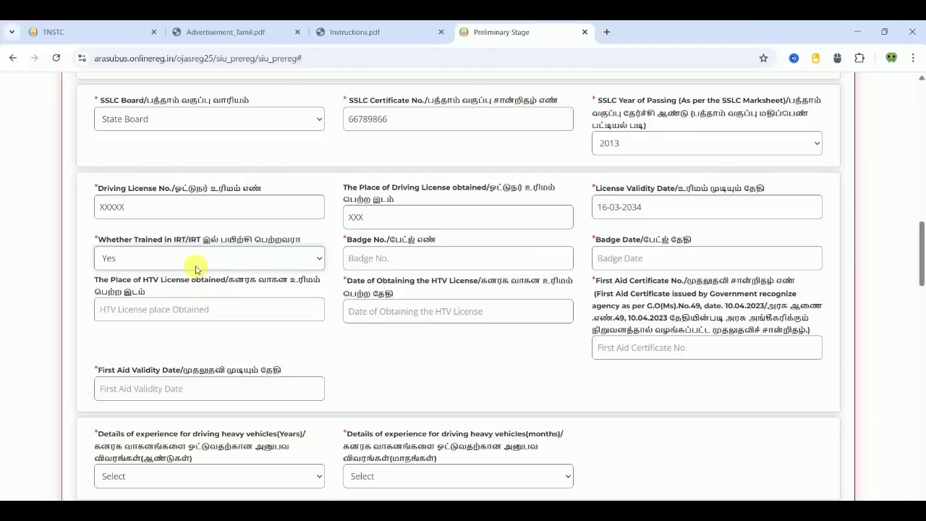
{"action": "left_click", "coordinate": [194, 261]}
{"action": "left_click", "coordinate": [169, 310]}
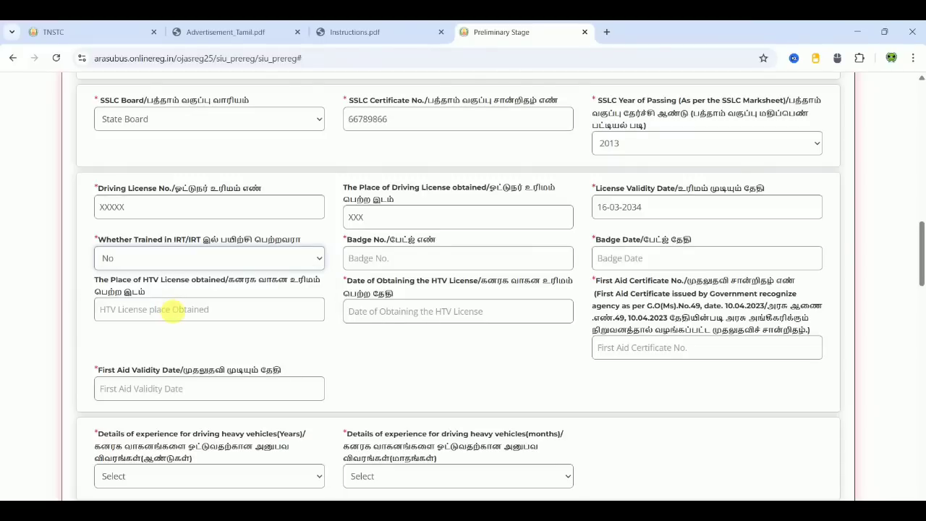
{"action": "left_click", "coordinate": [448, 261]}
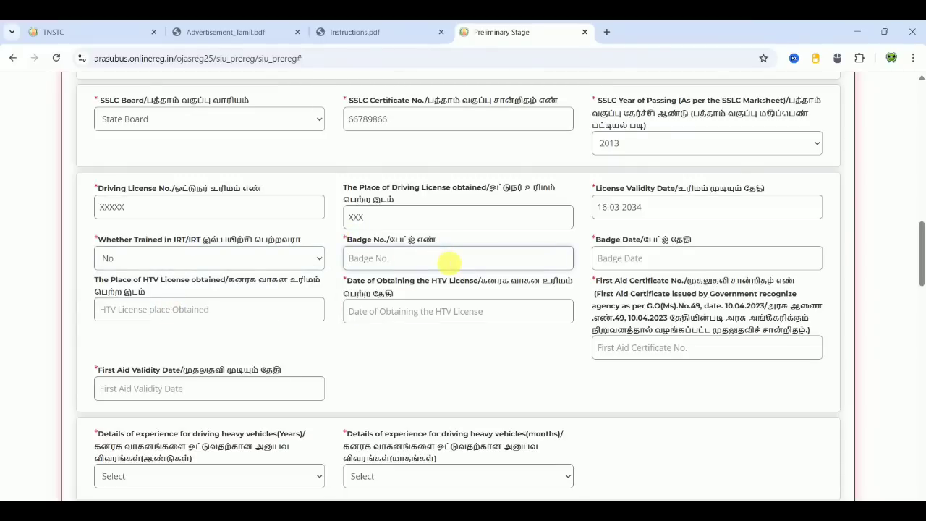
{"action": "type", "text": "XX"}
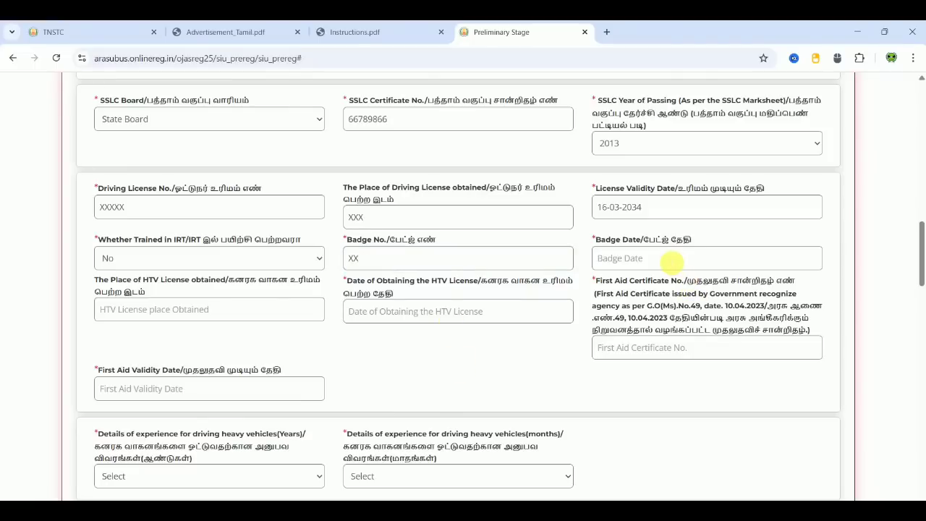
- Set the badge date to 09-03-2023 and enter XX as the HTV licence place
{"action": "left_click", "coordinate": [683, 260]}
{"action": "left_click", "coordinate": [692, 282]}
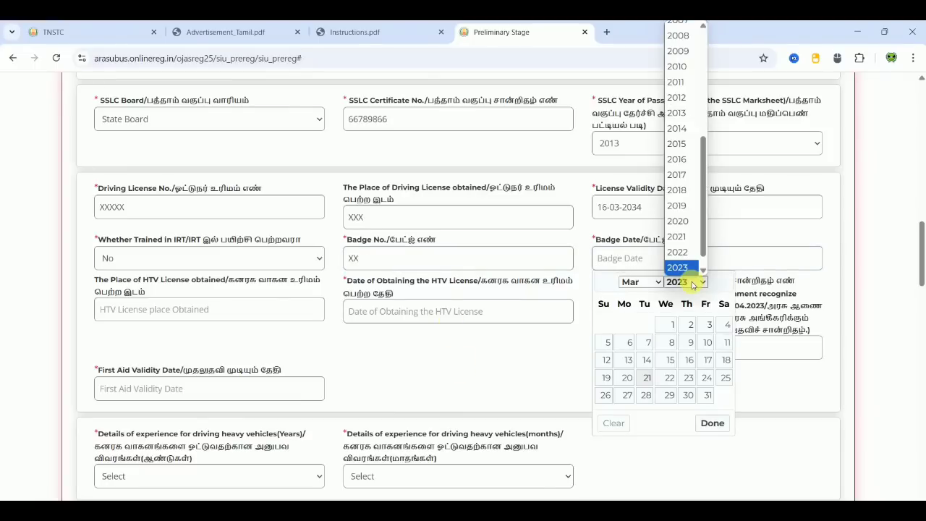
{"action": "left_click", "coordinate": [690, 343]}
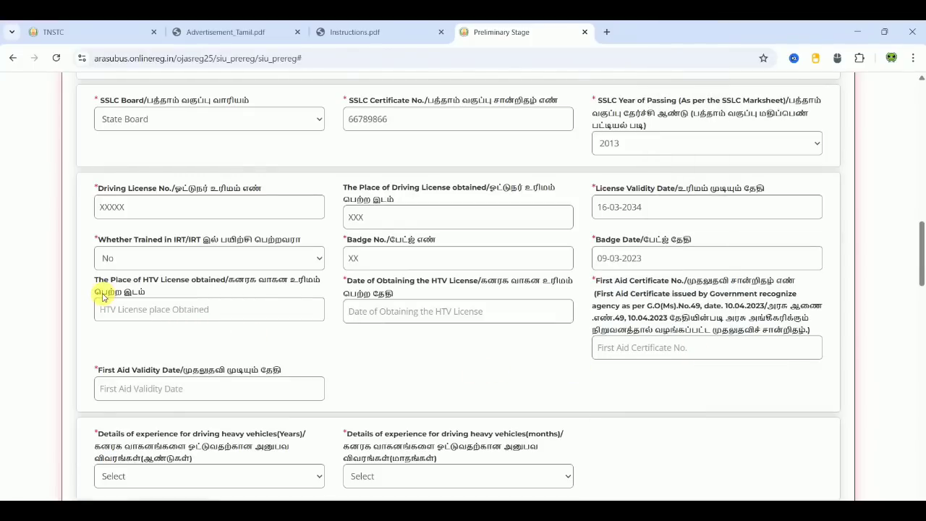
{"action": "left_click", "coordinate": [136, 309]}
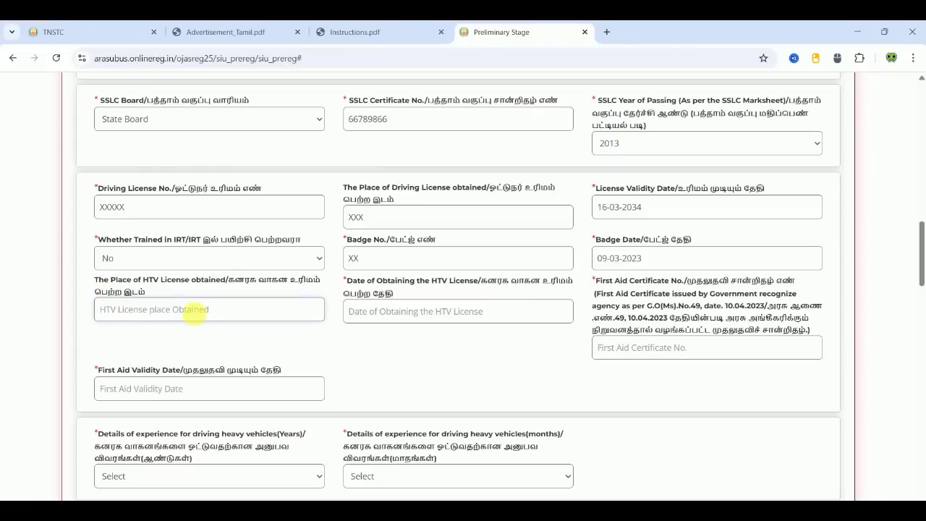
{"action": "type", "text": "XX"}
{"action": "left_click", "coordinate": [306, 332]}
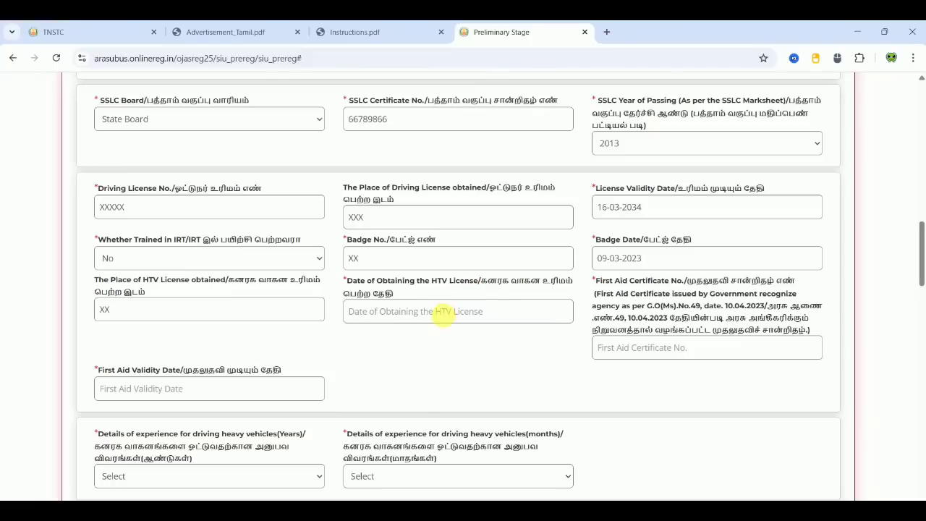
- Try picking an HTV licence date, then dismiss the date-order warning
{"action": "left_click", "coordinate": [440, 311]}
{"action": "left_click", "coordinate": [432, 335]}
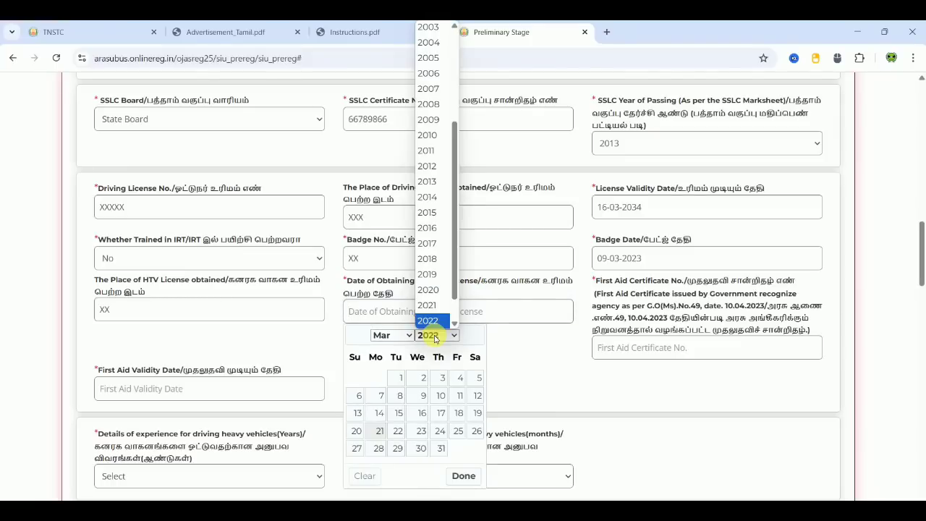
{"action": "left_click", "coordinate": [440, 397]}
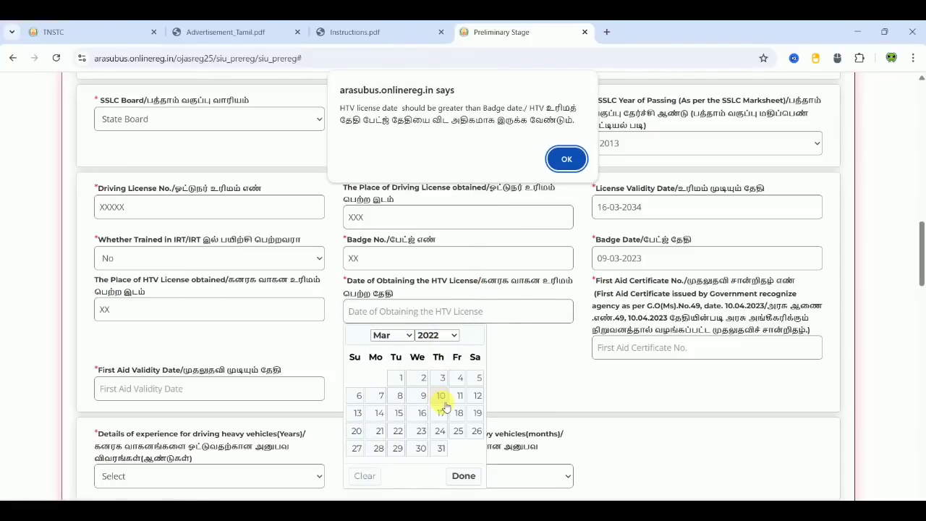
{"action": "left_click", "coordinate": [565, 162]}
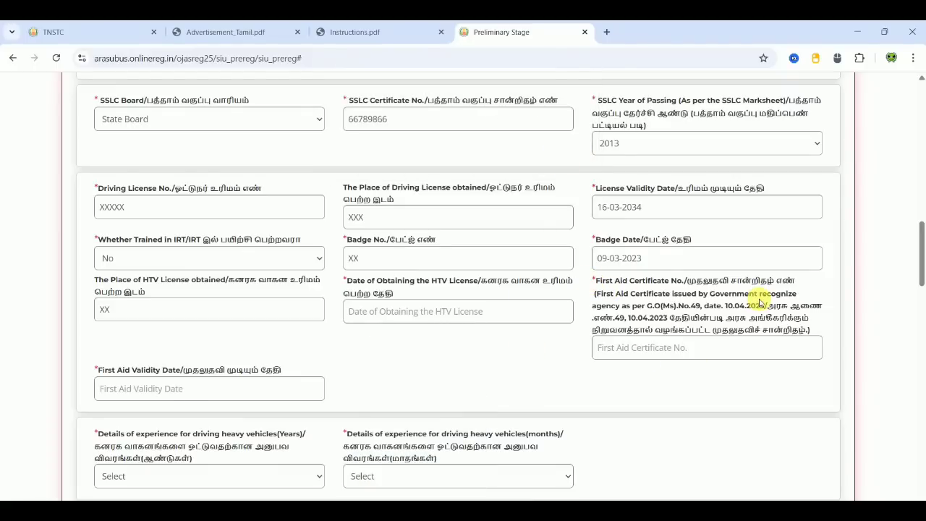
- Enter XXXX as the First Aid Certificate number
{"action": "left_click", "coordinate": [665, 348]}
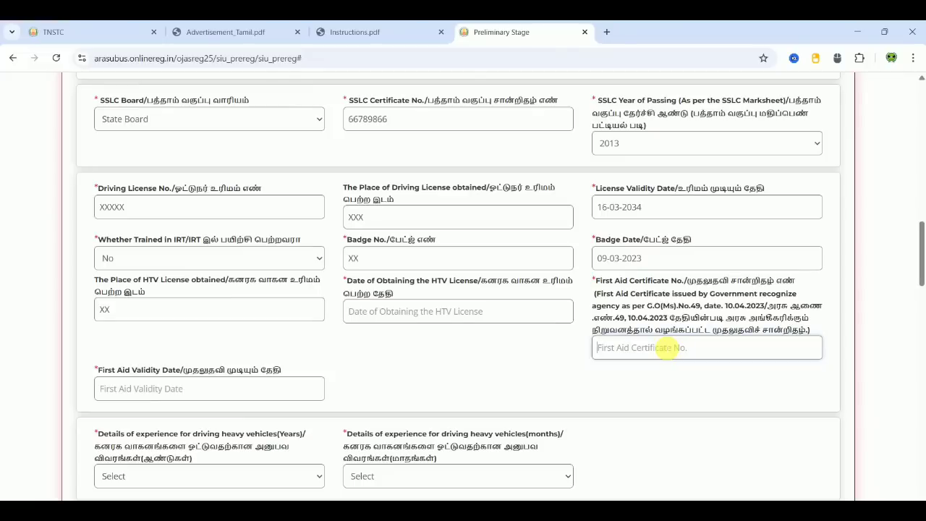
{"action": "type", "text": "XXXX"}
{"action": "left_click", "coordinate": [441, 352]}
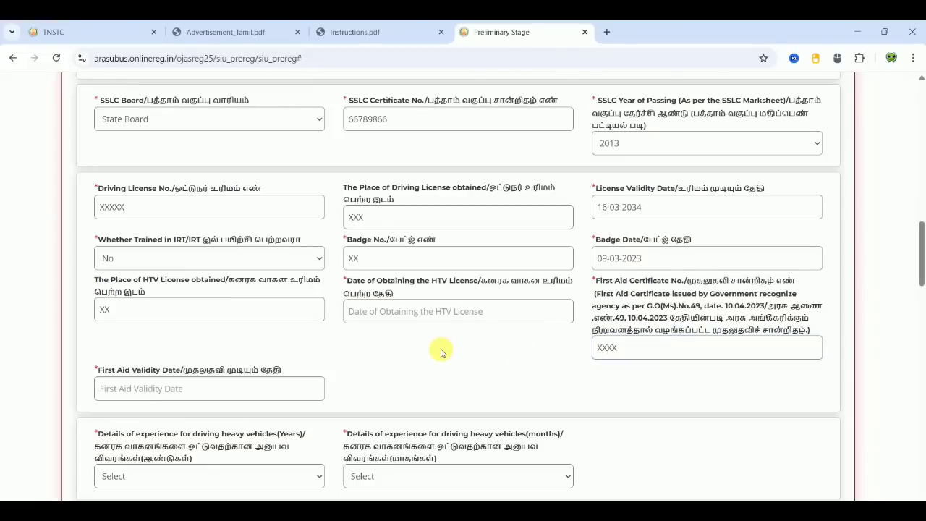
- Set the First Aid validity date to 17-03-2033
{"action": "scroll", "coordinate": [442, 352], "scroll_direction": "down", "scroll_amount": 3}
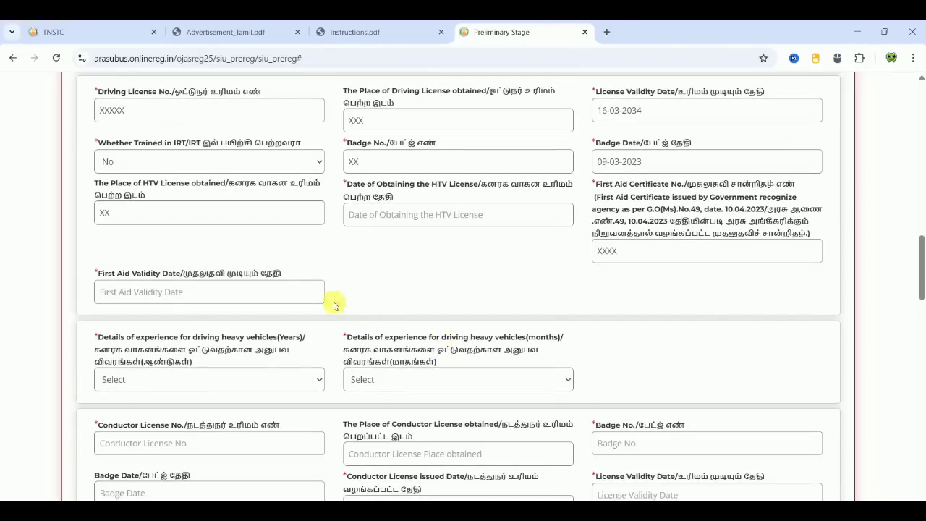
{"action": "left_click", "coordinate": [283, 288]}
{"action": "left_click", "coordinate": [184, 316]}
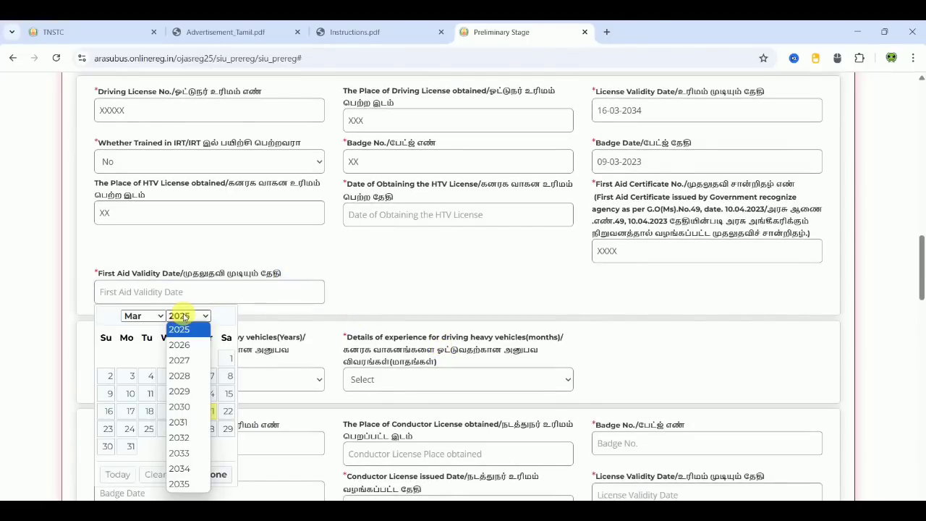
{"action": "left_click", "coordinate": [179, 453]}
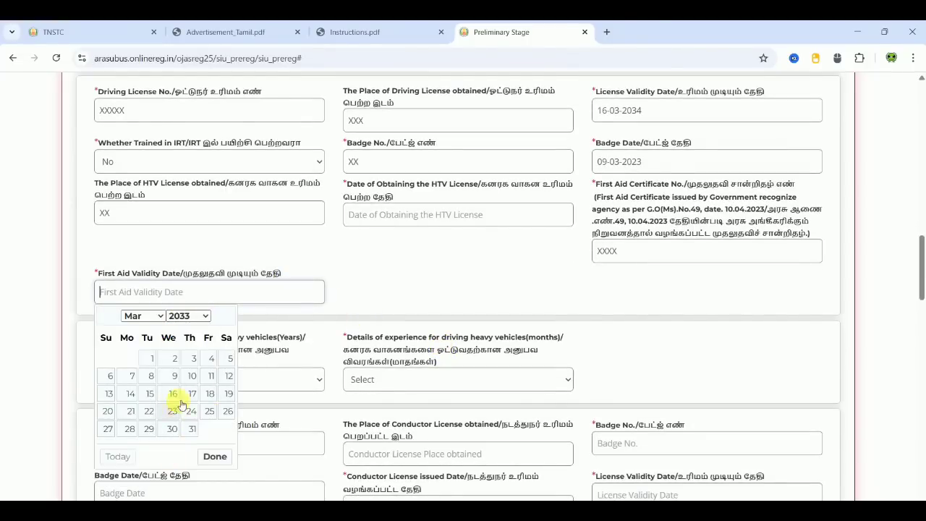
{"action": "left_click", "coordinate": [190, 391]}
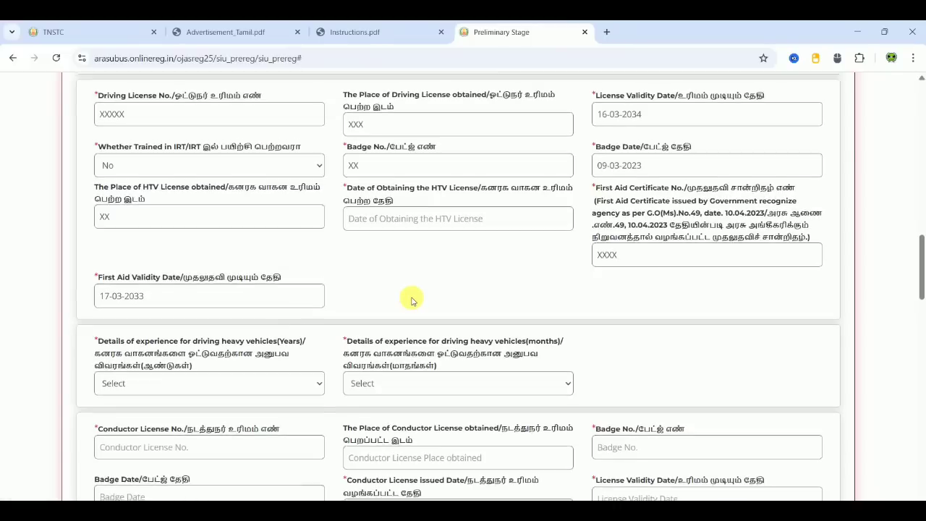
{"action": "scroll", "coordinate": [411, 300], "scroll_direction": "up", "scroll_amount": 2}
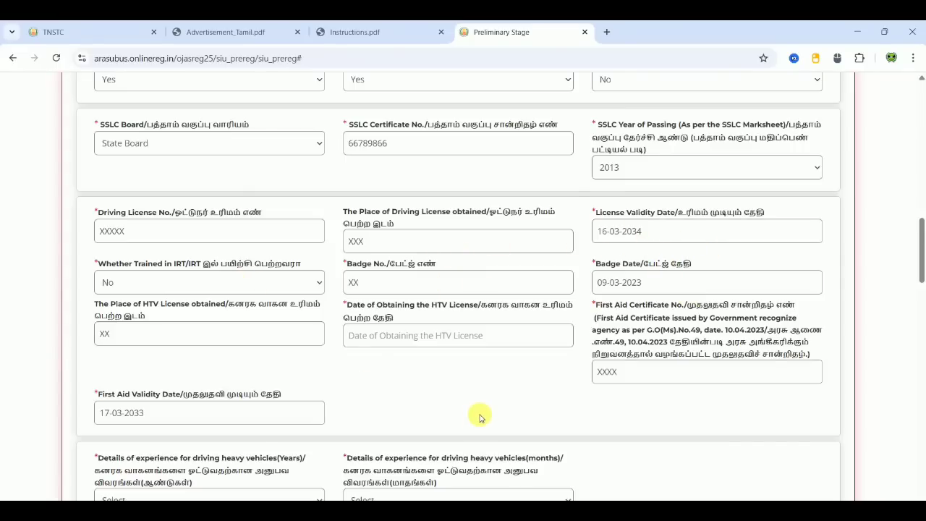
{"action": "scroll", "coordinate": [480, 416], "scroll_direction": "down", "scroll_amount": 1}
{"action": "scroll", "coordinate": [480, 416], "scroll_direction": "down", "scroll_amount": 4}
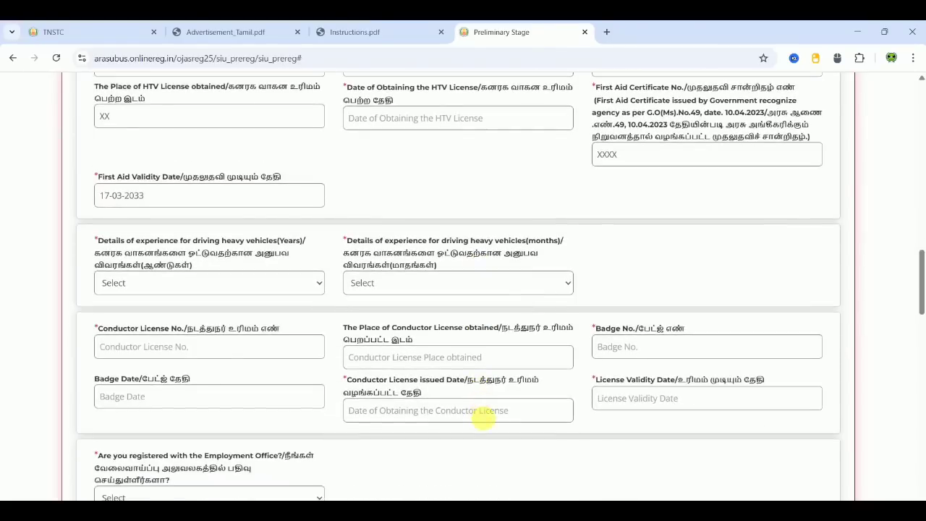
{"action": "scroll", "coordinate": [480, 416], "scroll_direction": "down", "scroll_amount": 1}
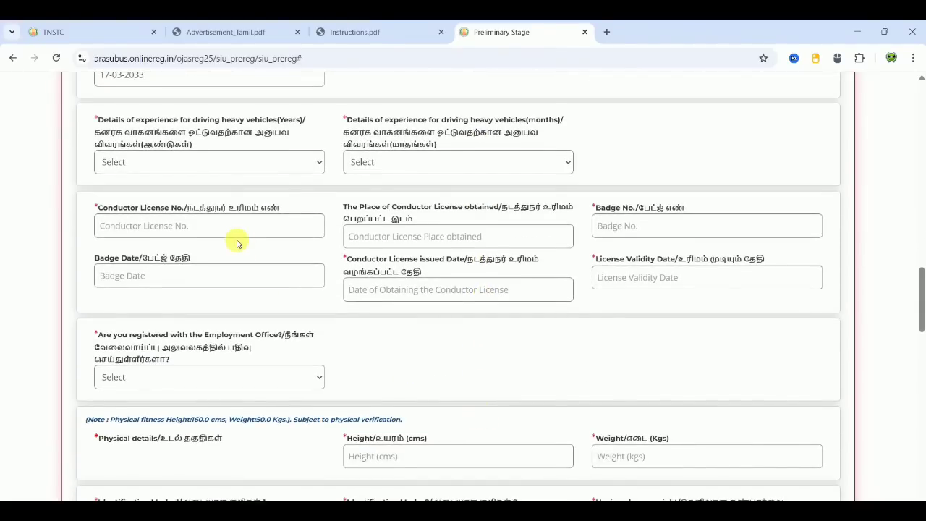
- Choose 4 years and 3 months in the heavy-vehicle driving experience dropdowns
{"action": "left_click", "coordinate": [226, 163]}
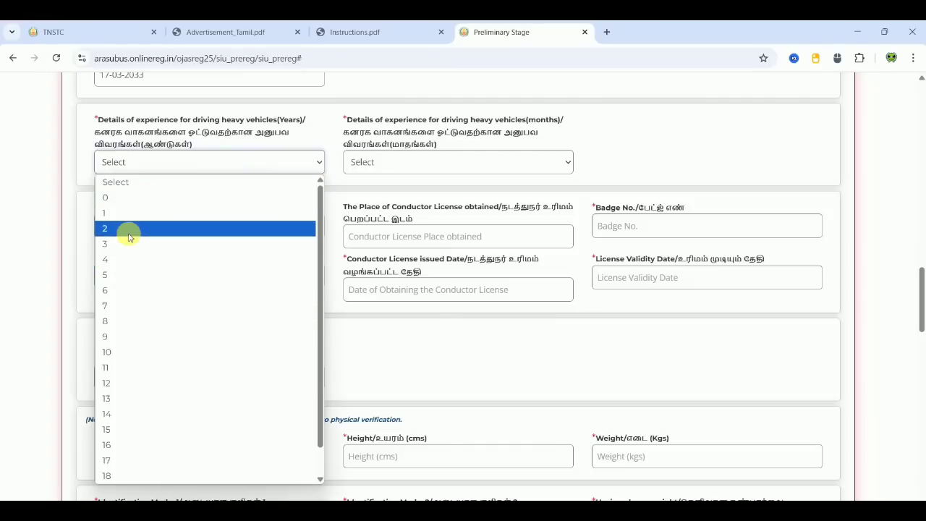
{"action": "left_click", "coordinate": [128, 259]}
{"action": "left_click", "coordinate": [307, 187]}
{"action": "left_click", "coordinate": [428, 174]}
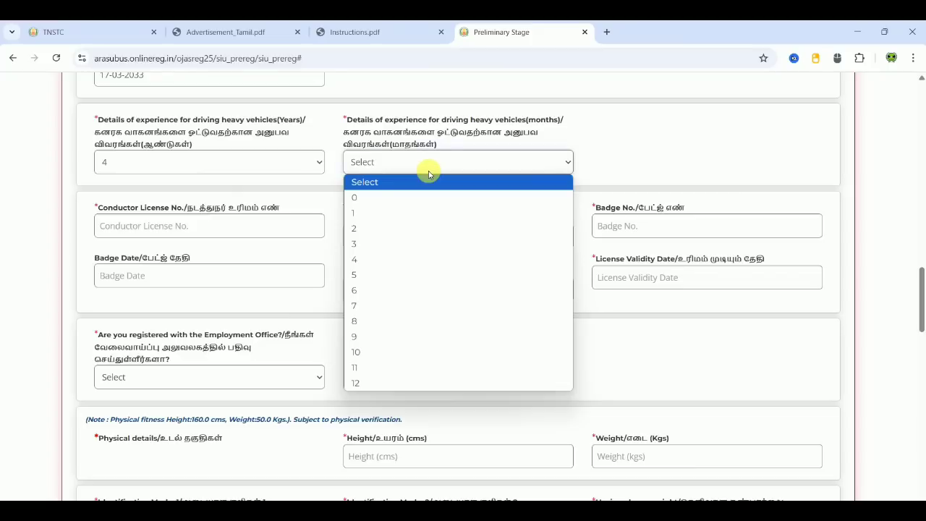
{"action": "left_click", "coordinate": [401, 246]}
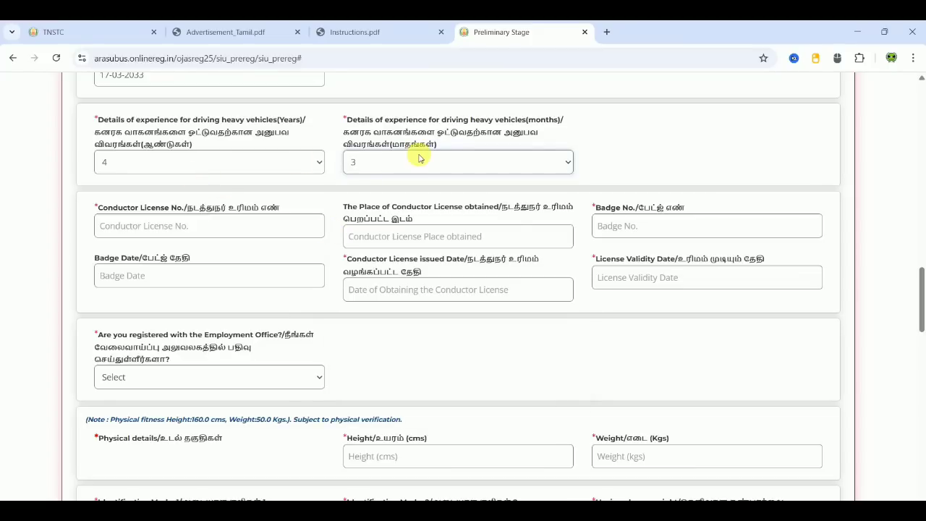
{"action": "left_click", "coordinate": [610, 159]}
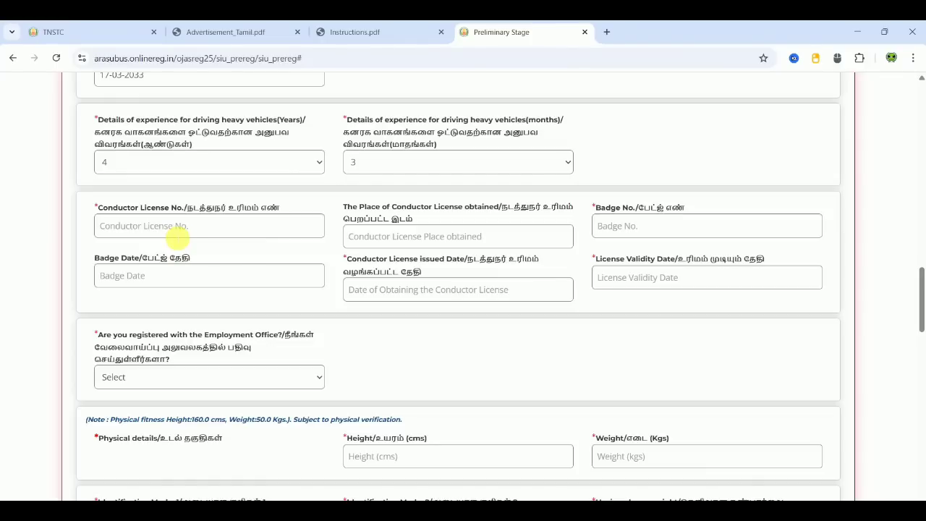
- Set the conductor badge date to 02-03-2023 and licence issue date to 07-03-2024
{"action": "left_click", "coordinate": [182, 228]}
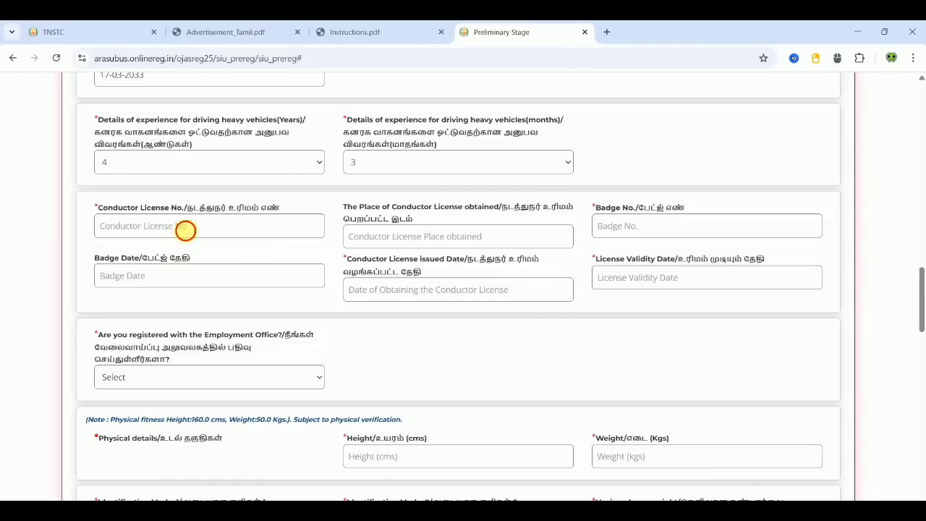
{"action": "left_click", "coordinate": [409, 242]}
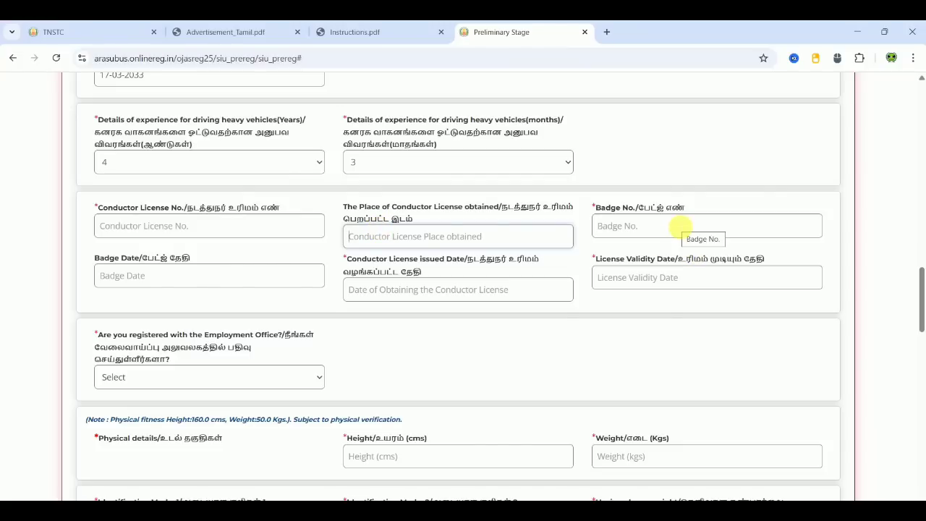
{"action": "left_click", "coordinate": [231, 272]}
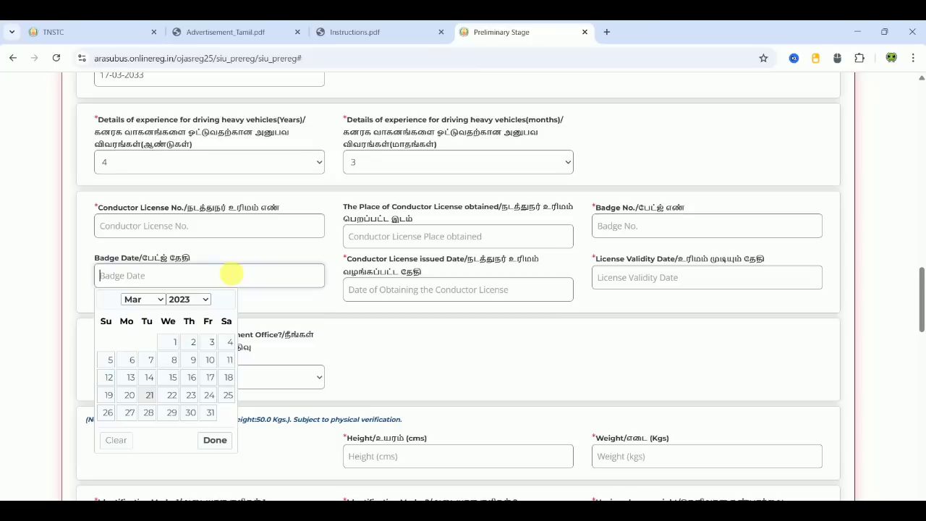
{"action": "left_click", "coordinate": [189, 342]}
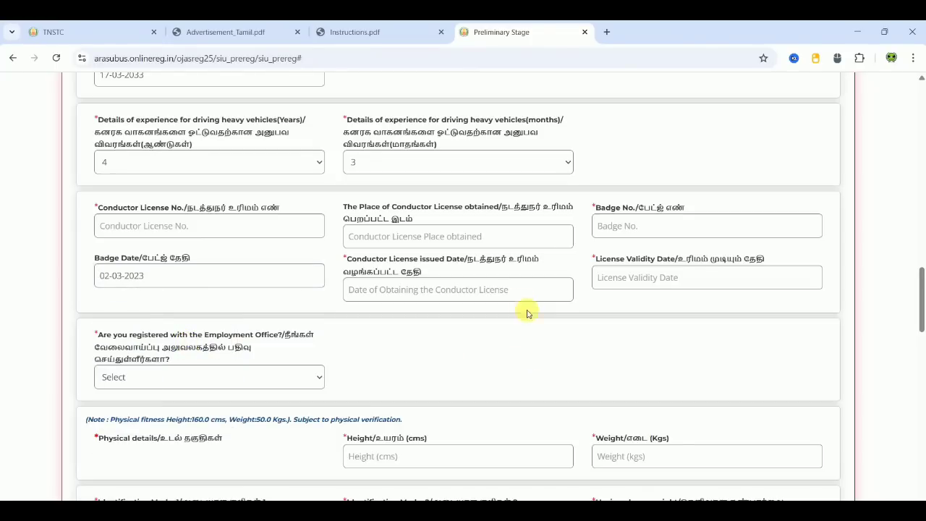
{"action": "left_click", "coordinate": [448, 295]}
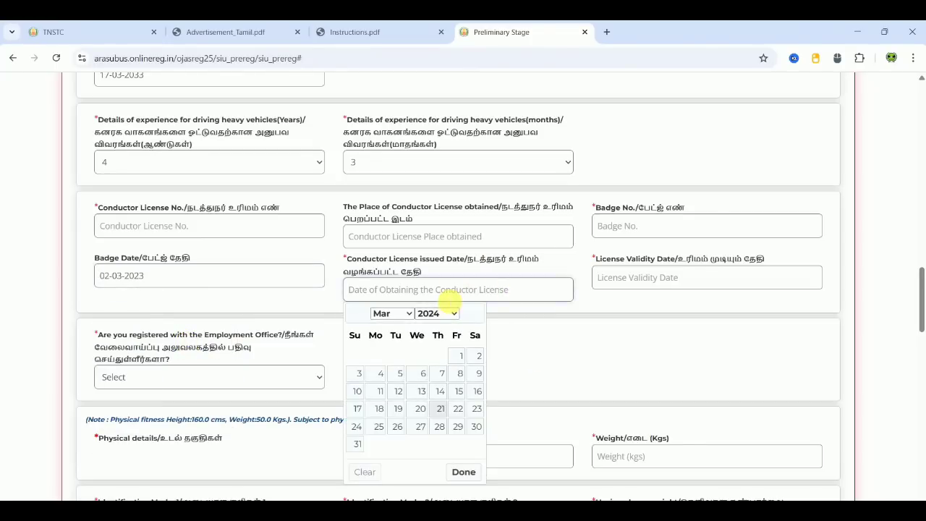
{"action": "left_click", "coordinate": [440, 375]}
- Set the conductor licence validity date to 25-03-2038
{"action": "left_click", "coordinate": [687, 282]}
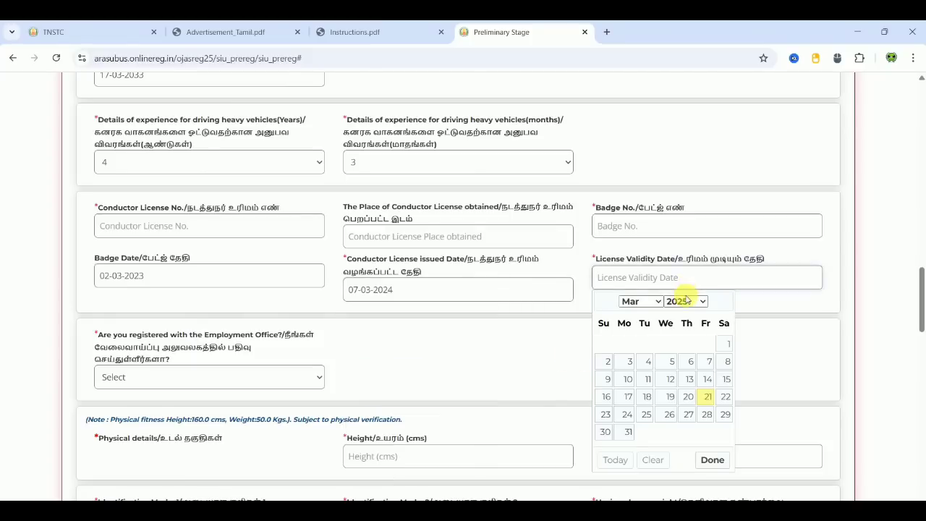
{"action": "left_click", "coordinate": [683, 300]}
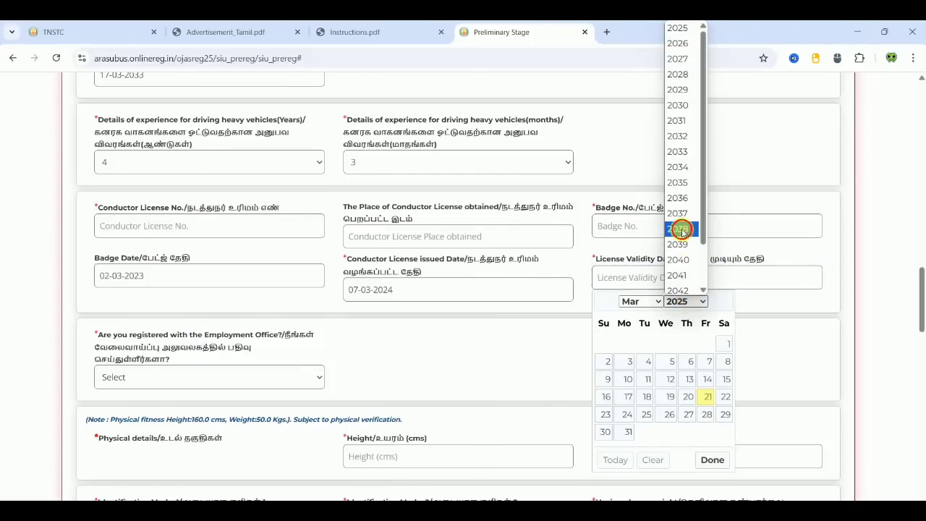
{"action": "left_click", "coordinate": [682, 230]}
{"action": "left_click", "coordinate": [688, 397]}
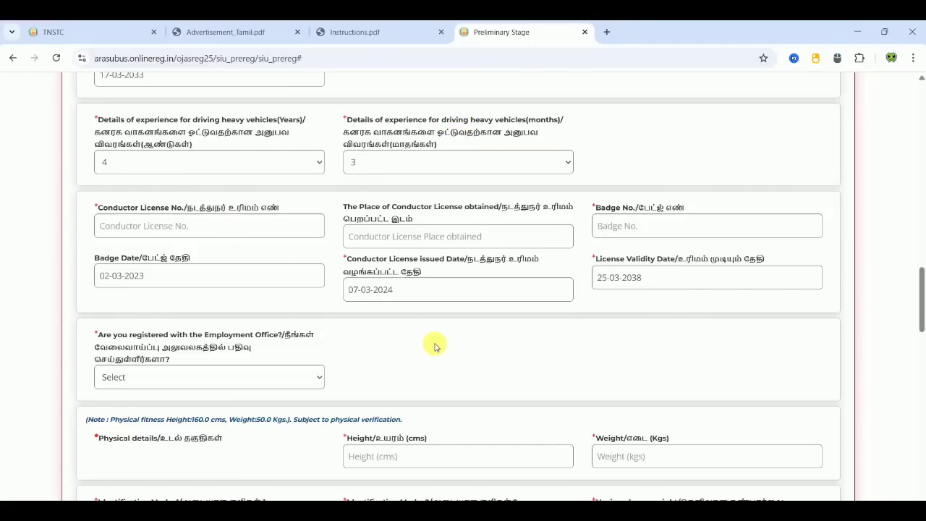
{"action": "scroll", "coordinate": [434, 345], "scroll_direction": "down", "scroll_amount": 3}
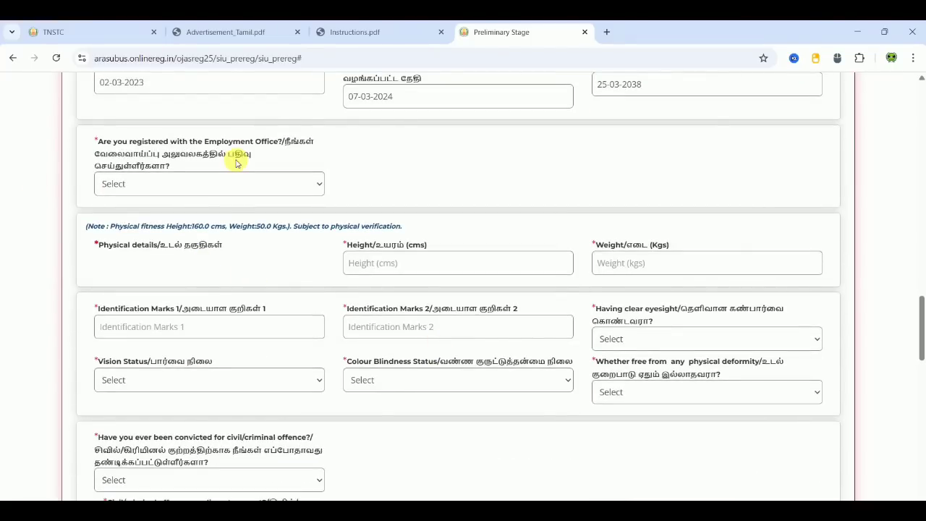
- Answer the Employment Office registration dropdown, switching between Yes and No
{"action": "left_click", "coordinate": [210, 184]}
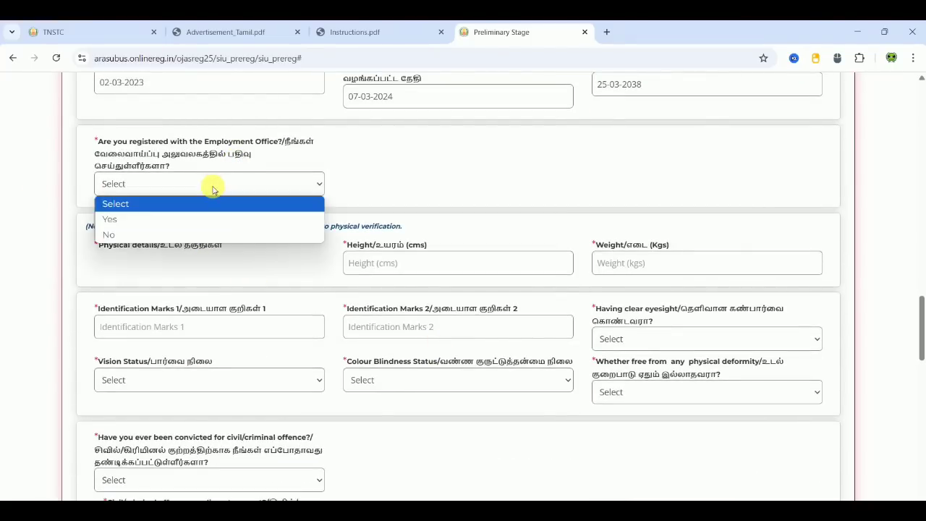
{"action": "left_click", "coordinate": [179, 219]}
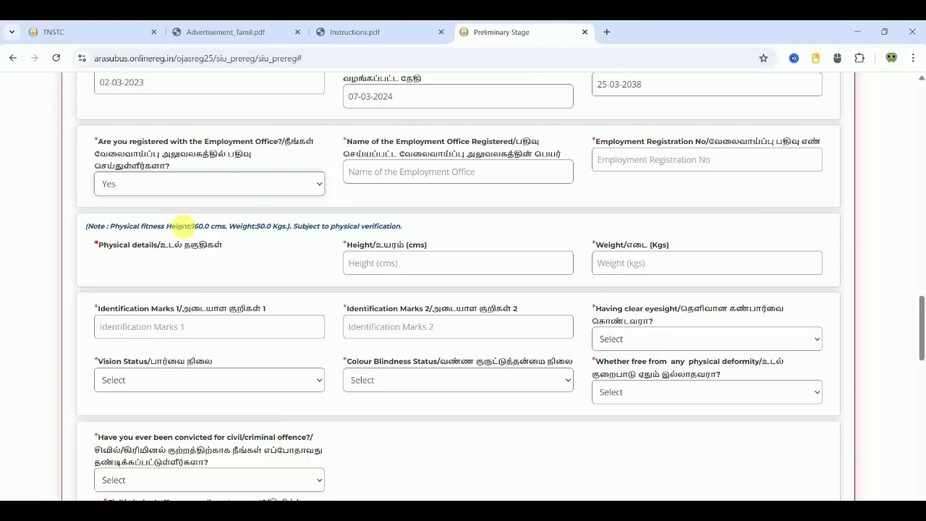
{"action": "left_click", "coordinate": [457, 175]}
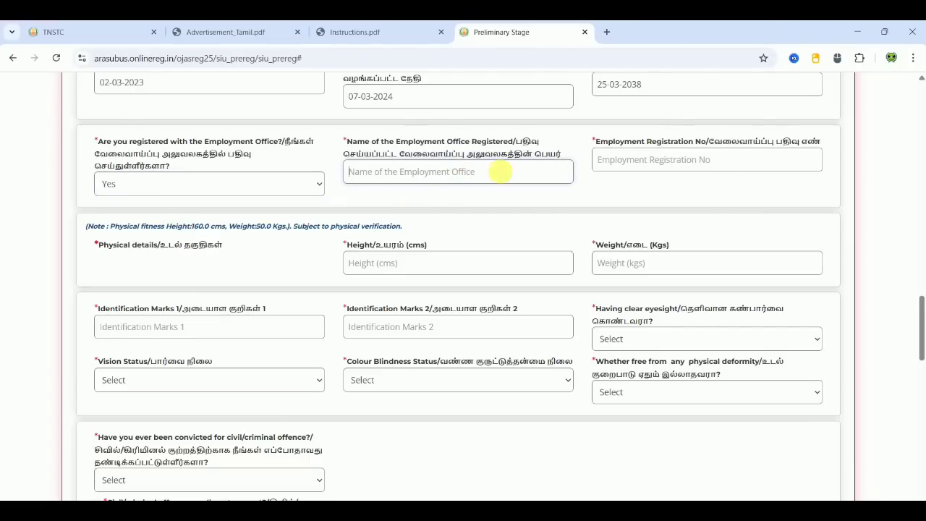
{"action": "left_click", "coordinate": [724, 172]}
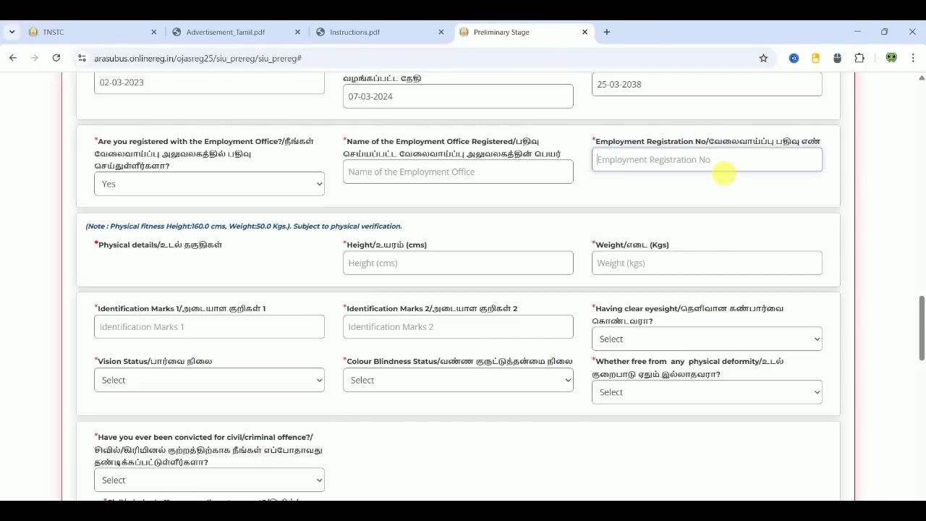
{"action": "left_click", "coordinate": [238, 186]}
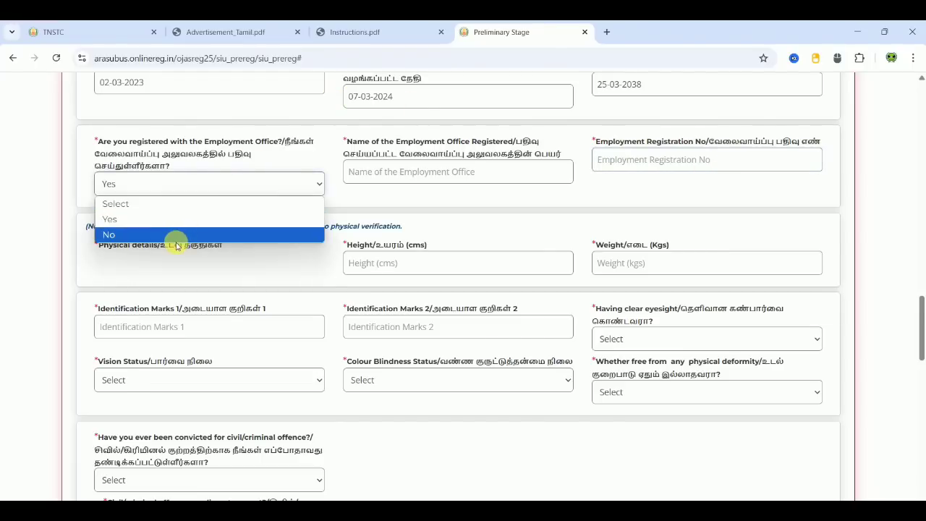
{"action": "left_click", "coordinate": [176, 241]}
{"action": "left_click", "coordinate": [224, 186]}
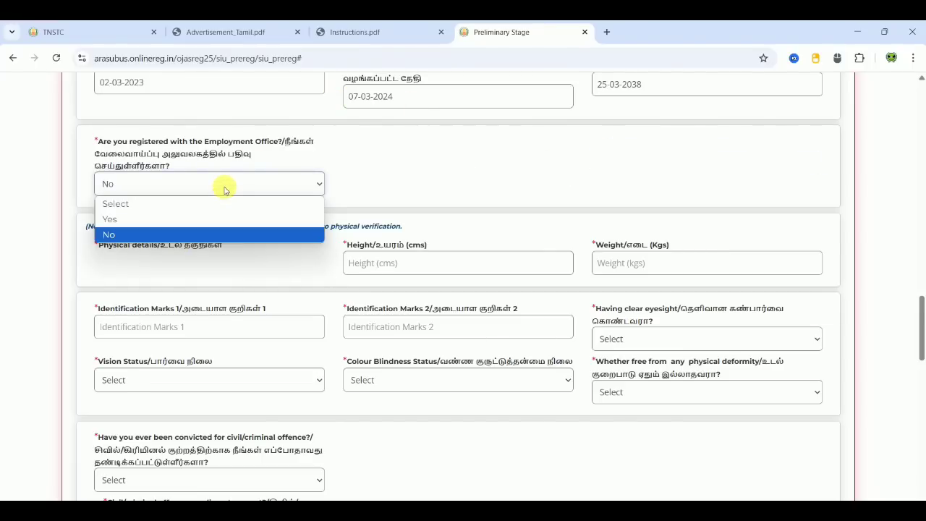
{"action": "left_click", "coordinate": [209, 221]}
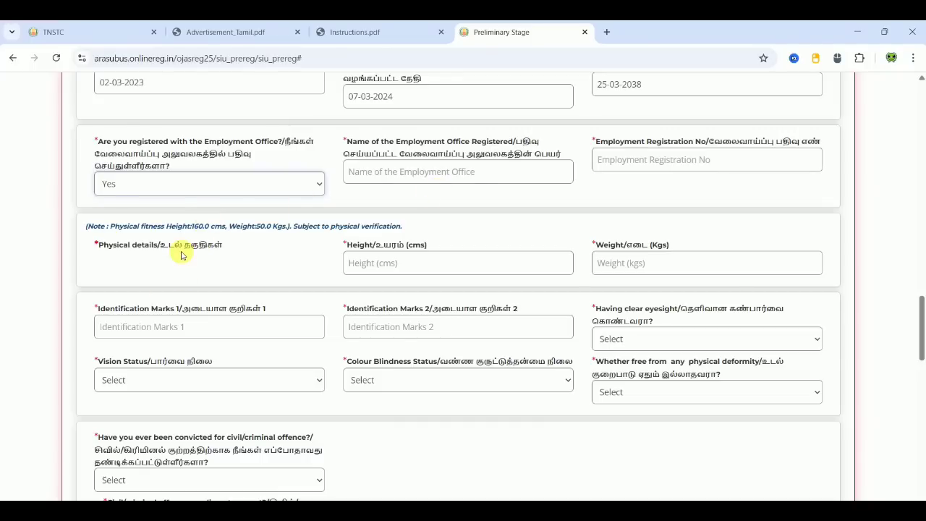
- Enter height 161.0 cm and weight 55.0 kg, adding '.0' to clear the format warnings
{"action": "left_click", "coordinate": [387, 262]}
{"action": "type", "text": "161"}
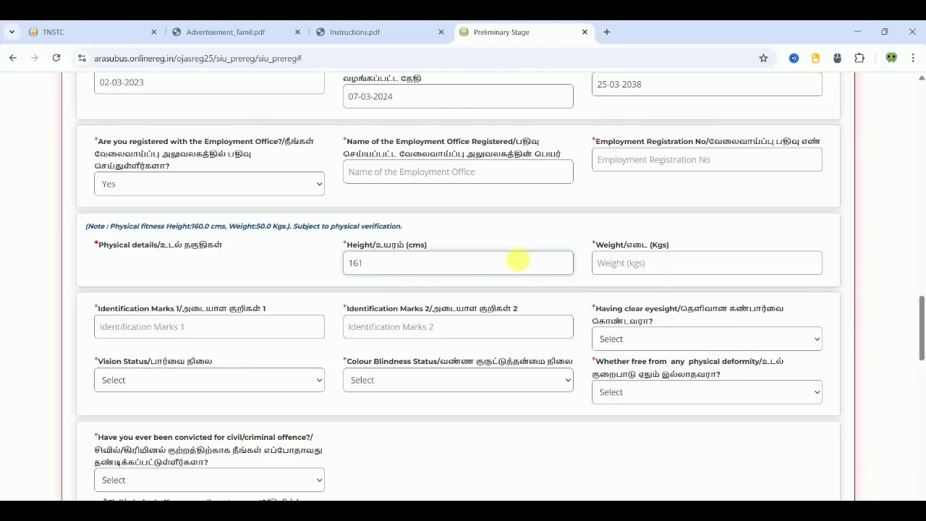
{"action": "left_click", "coordinate": [658, 268]}
{"action": "type", "text": "55"}
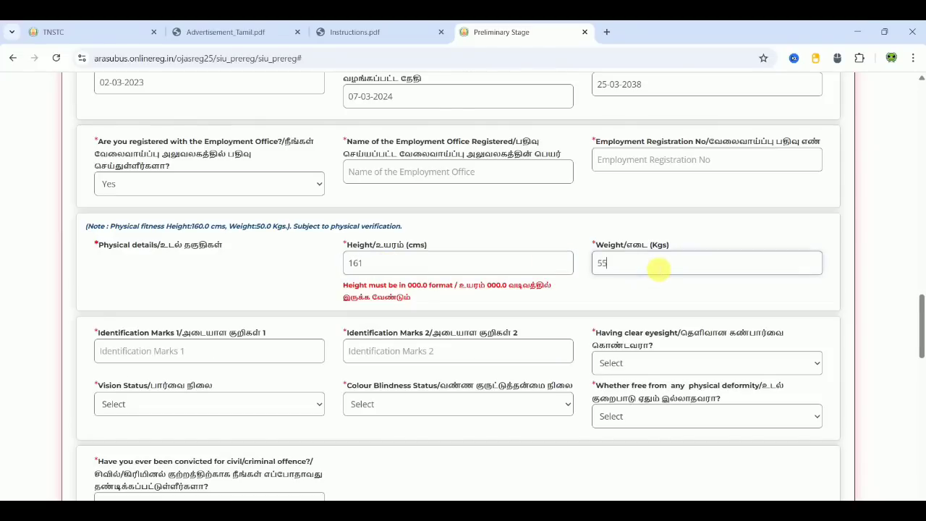
{"action": "left_click", "coordinate": [623, 297]}
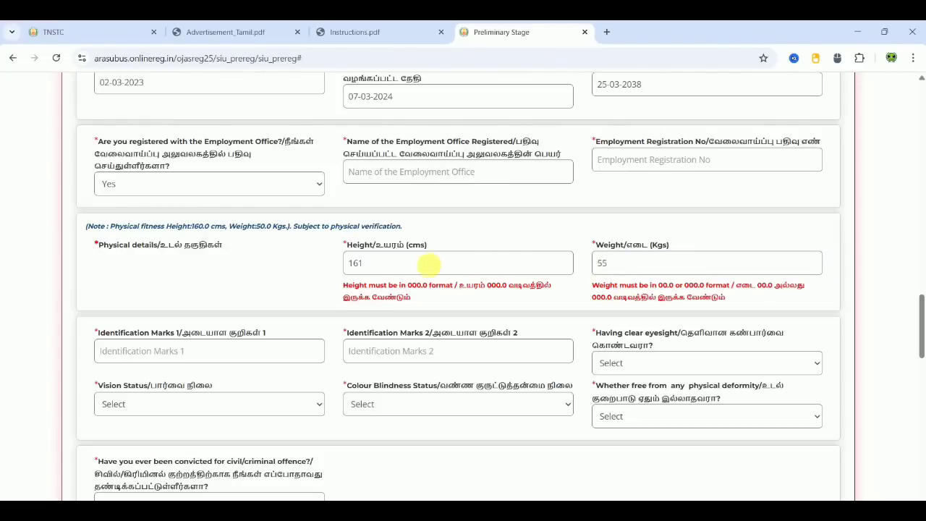
{"action": "left_click", "coordinate": [419, 272]}
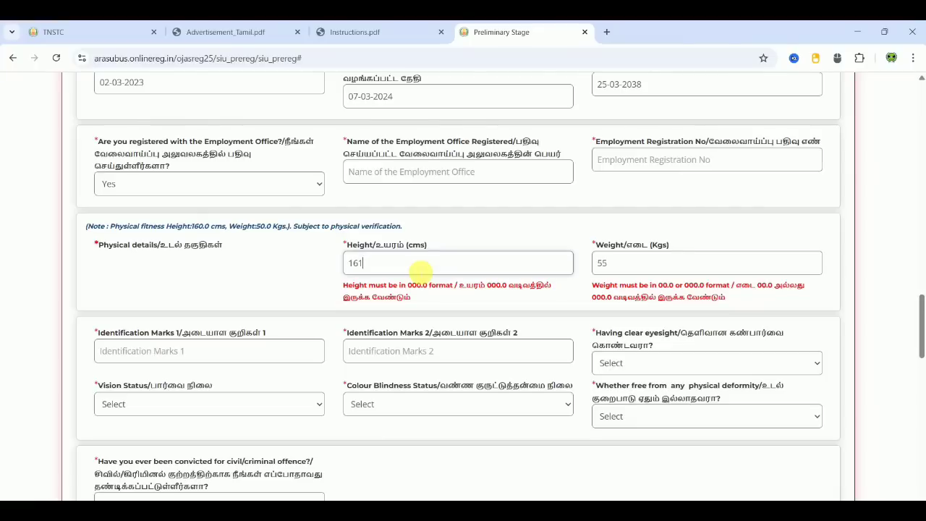
{"action": "type", "text": ".0"}
{"action": "left_click", "coordinate": [392, 291]}
{"action": "left_click", "coordinate": [615, 264]}
{"action": "type", "text": ".0"}
{"action": "left_click", "coordinate": [580, 230]}
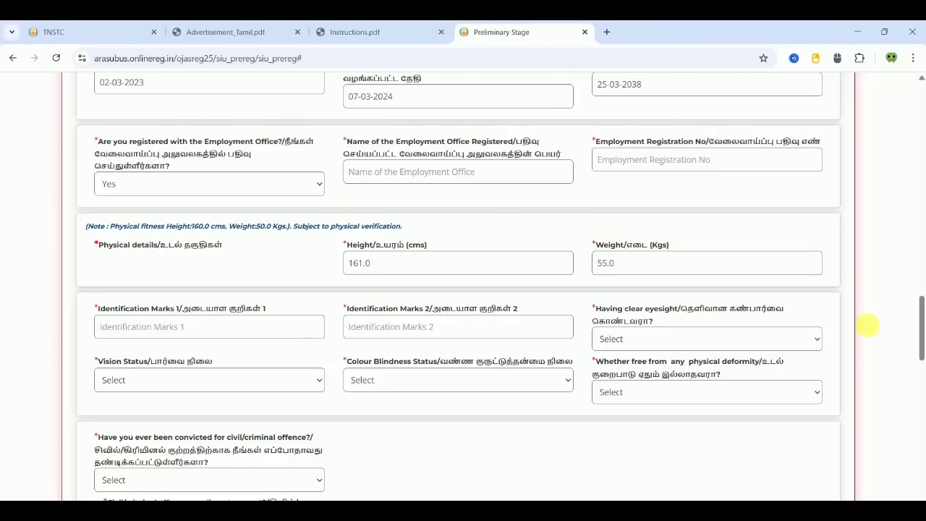
- Answer Yes to clear eyesight and set Vision Status to Normal
{"action": "scroll", "coordinate": [871, 349], "scroll_direction": "down", "scroll_amount": 1}
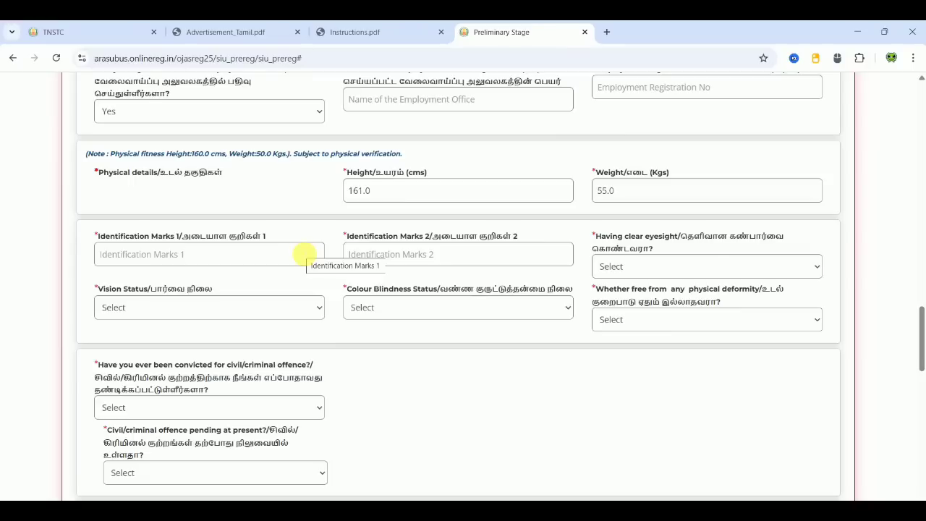
{"action": "left_click", "coordinate": [281, 259]}
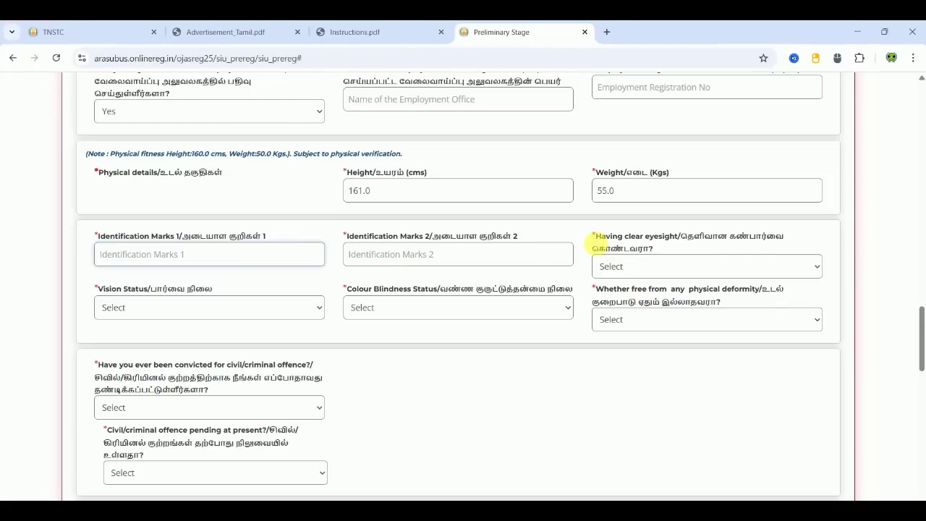
{"action": "left_click", "coordinate": [671, 266]}
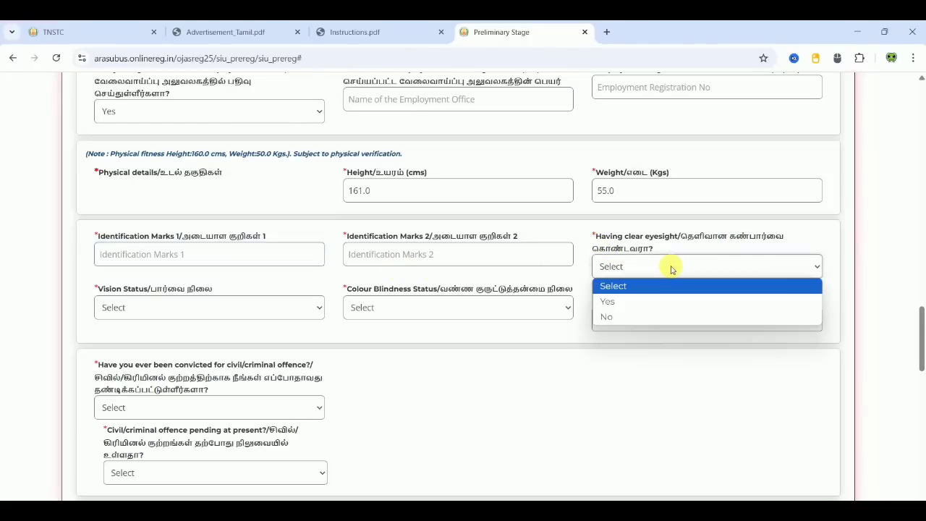
{"action": "left_click", "coordinate": [635, 301]}
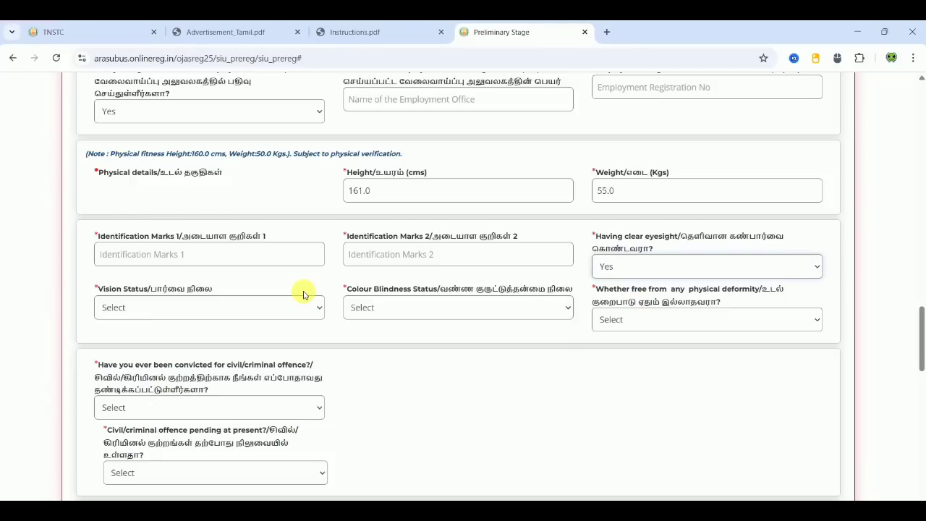
{"action": "left_click", "coordinate": [271, 306]}
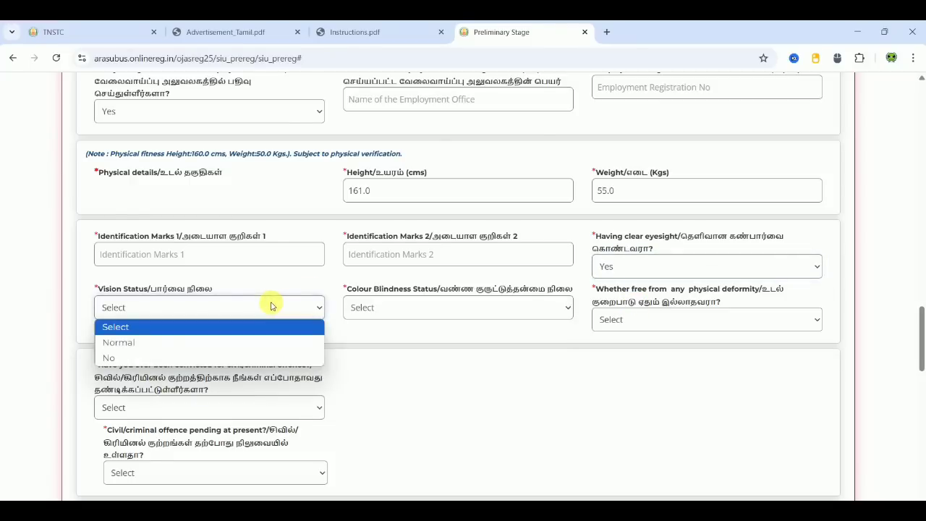
{"action": "left_click", "coordinate": [205, 342]}
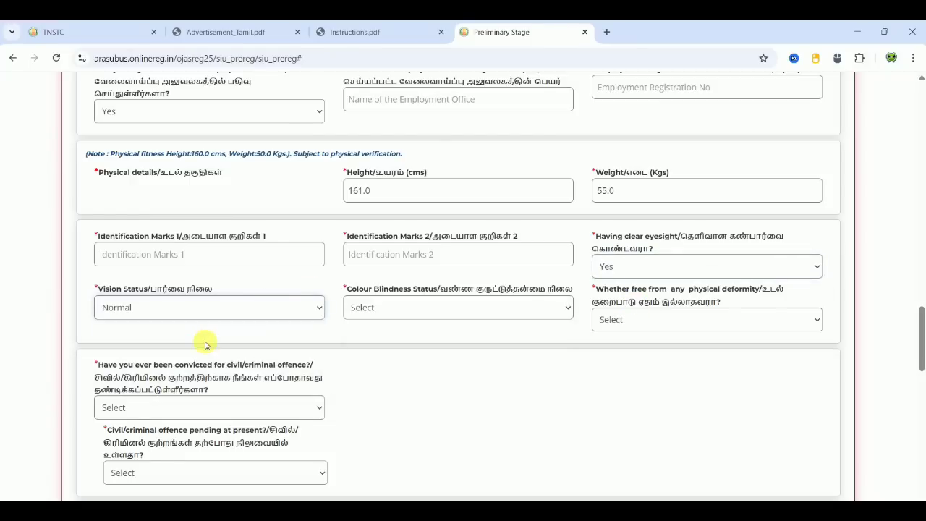
{"action": "left_click", "coordinate": [363, 364]}
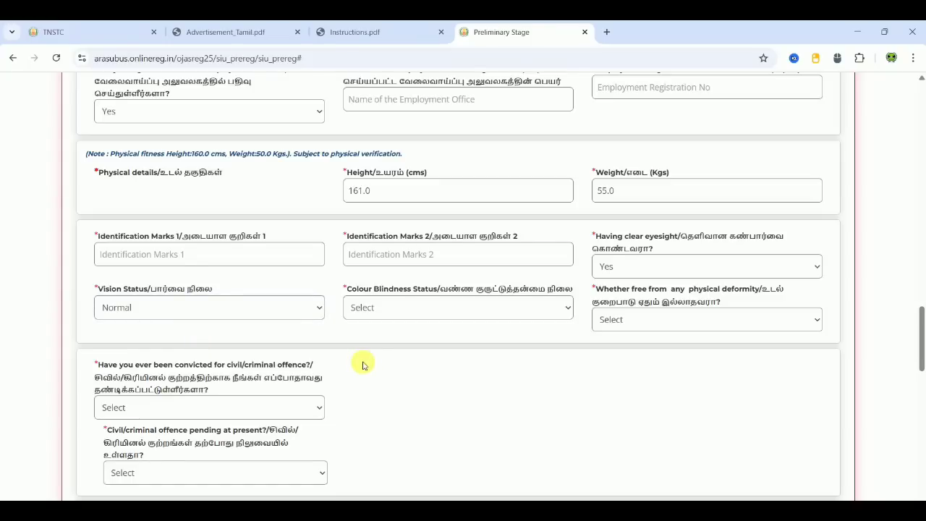
- Set Colour Blindness Status to No and answer Yes to being free from physical deformity
{"action": "left_click", "coordinate": [402, 307]}
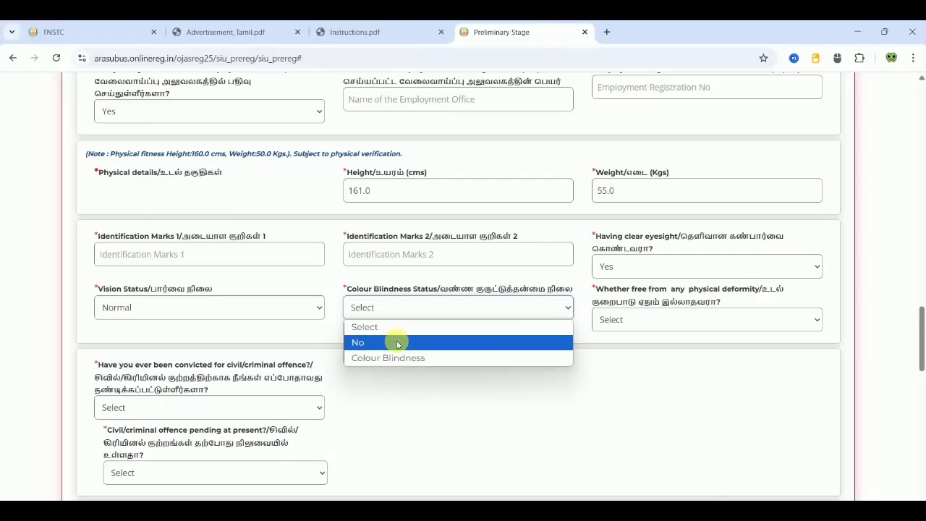
{"action": "left_click", "coordinate": [398, 344]}
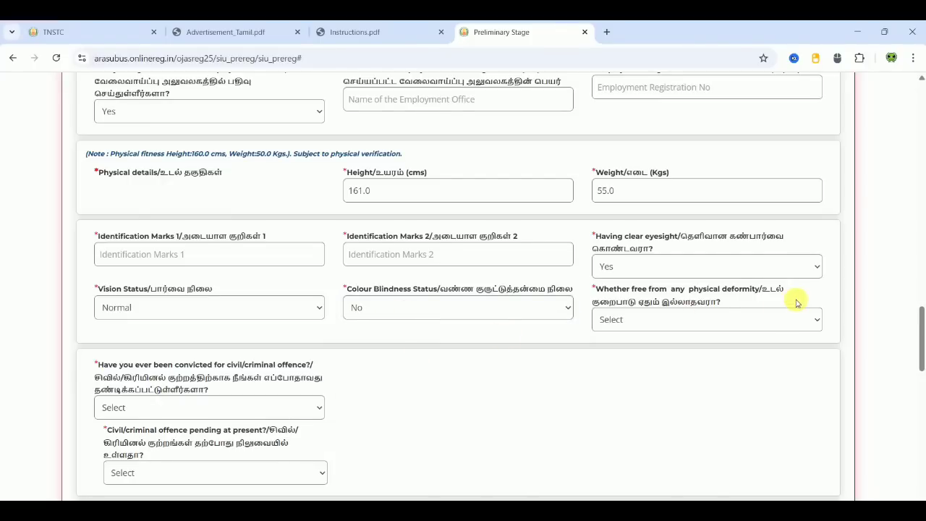
{"action": "left_click", "coordinate": [712, 317]}
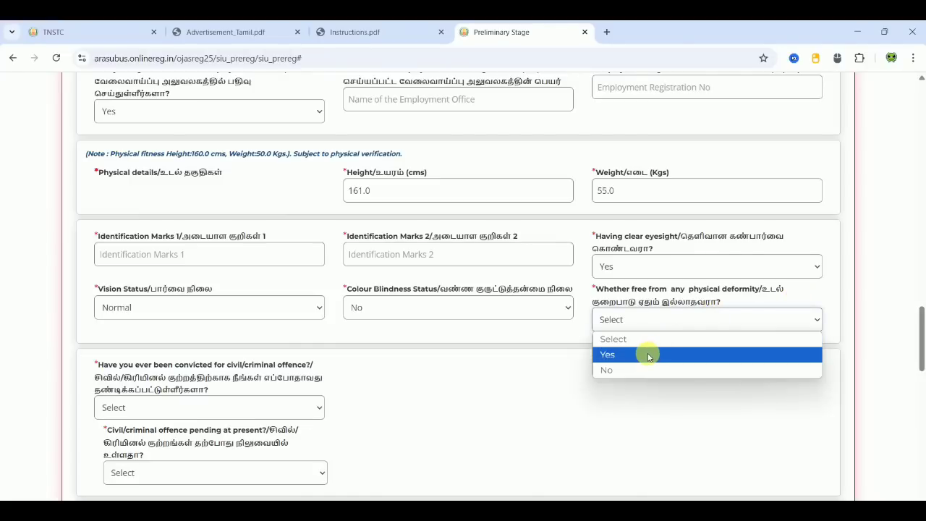
{"action": "left_click", "coordinate": [648, 354]}
- Answer No to both the past-conviction and the pending civil/criminal offence questions
{"action": "scroll", "coordinate": [611, 384], "scroll_direction": "down", "scroll_amount": 3}
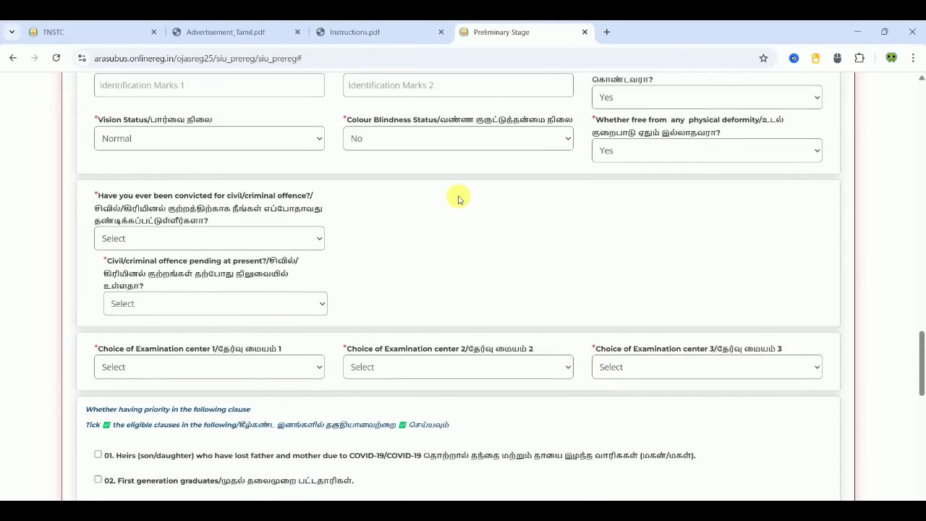
{"action": "left_click", "coordinate": [227, 239]}
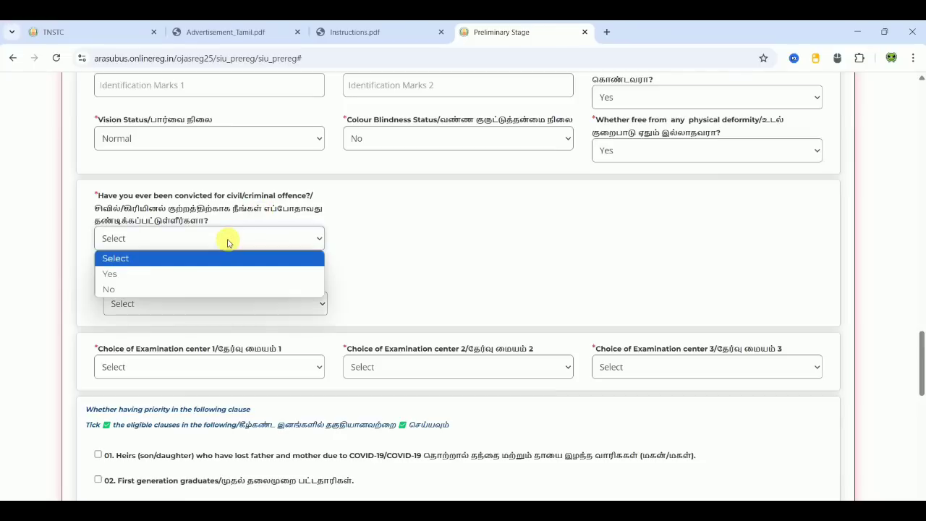
{"action": "left_click", "coordinate": [187, 289]}
{"action": "left_click", "coordinate": [479, 296]}
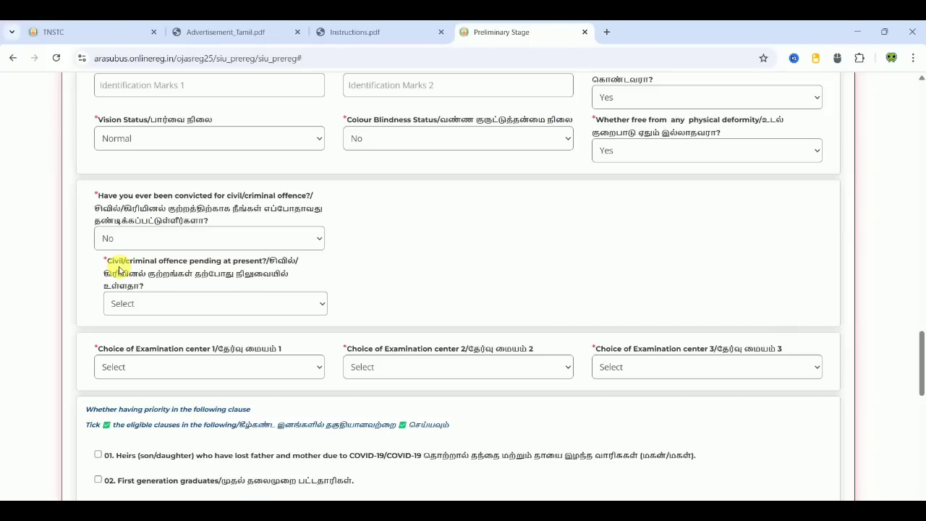
{"action": "left_click", "coordinate": [153, 320]}
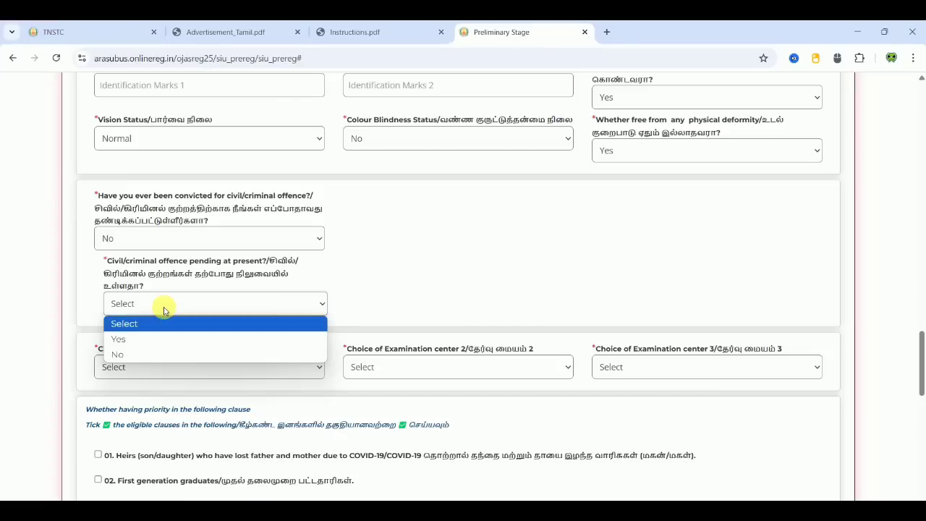
{"action": "left_click", "coordinate": [144, 355]}
{"action": "left_click", "coordinate": [403, 281]}
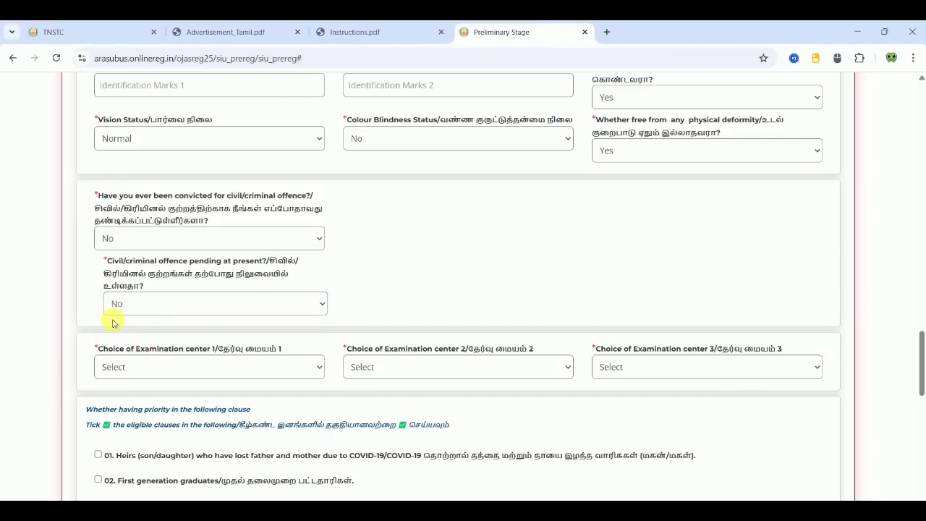
- Choose Villupuram, Vellore and Chennai as examination centres 1, 2 and 3
{"action": "scroll", "coordinate": [423, 270], "scroll_direction": "down", "scroll_amount": 2}
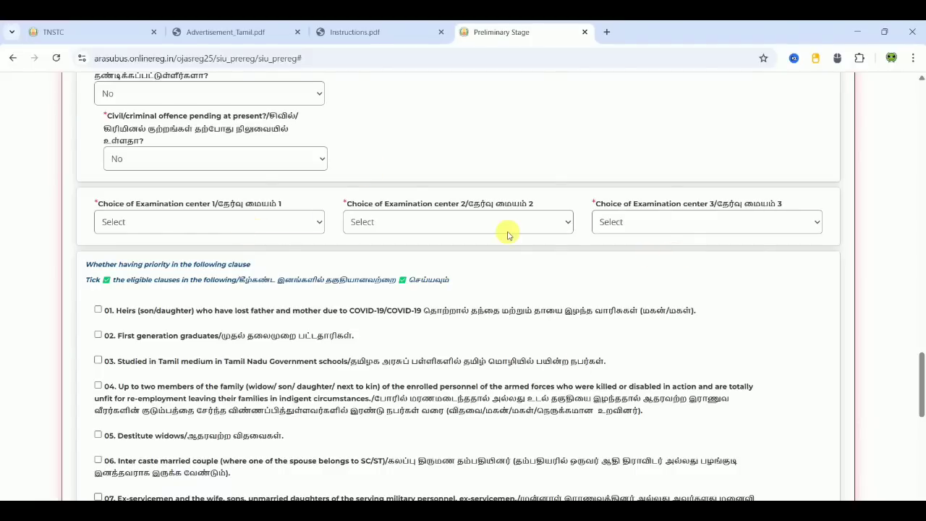
{"action": "left_click", "coordinate": [240, 224]}
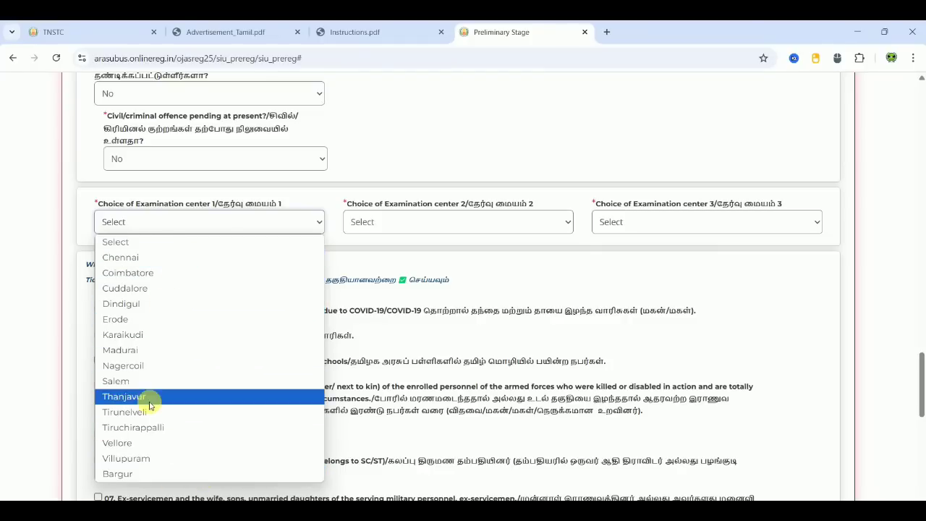
{"action": "left_click", "coordinate": [145, 458]}
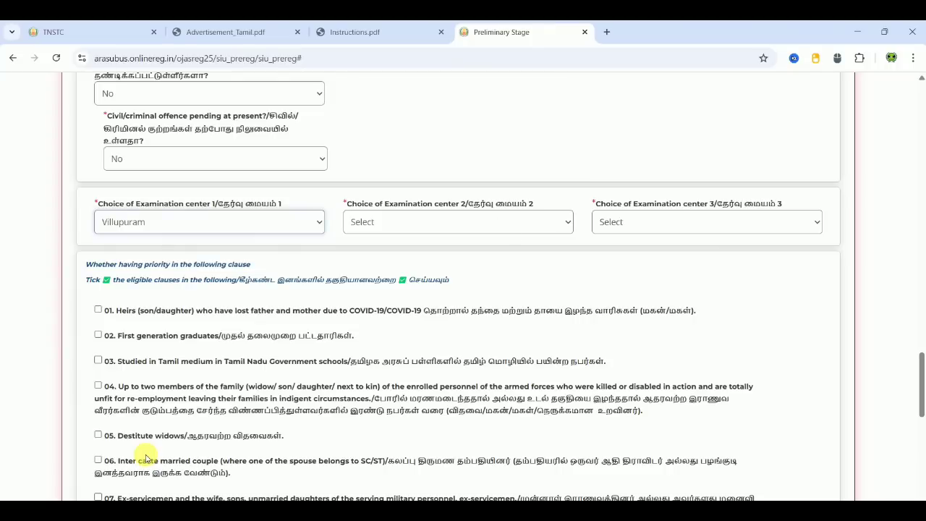
{"action": "left_click", "coordinate": [484, 229]}
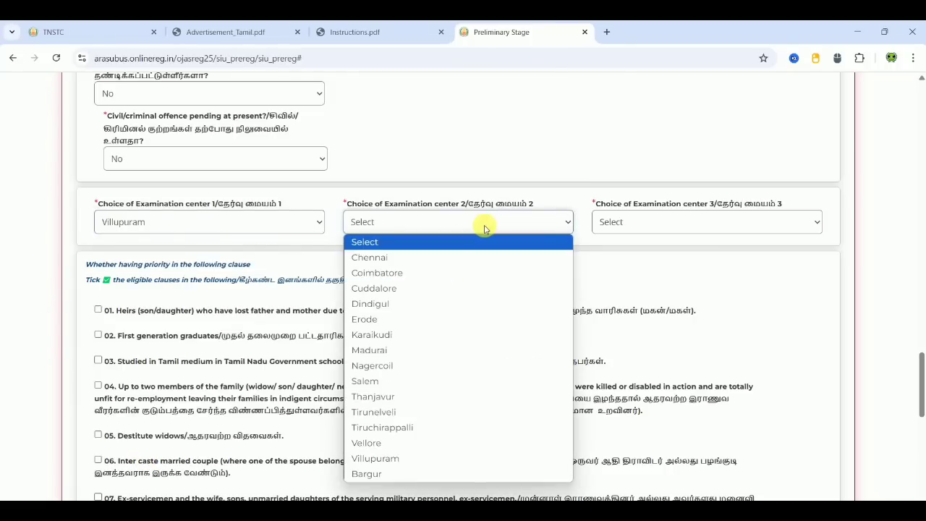
{"action": "left_click", "coordinate": [376, 443]}
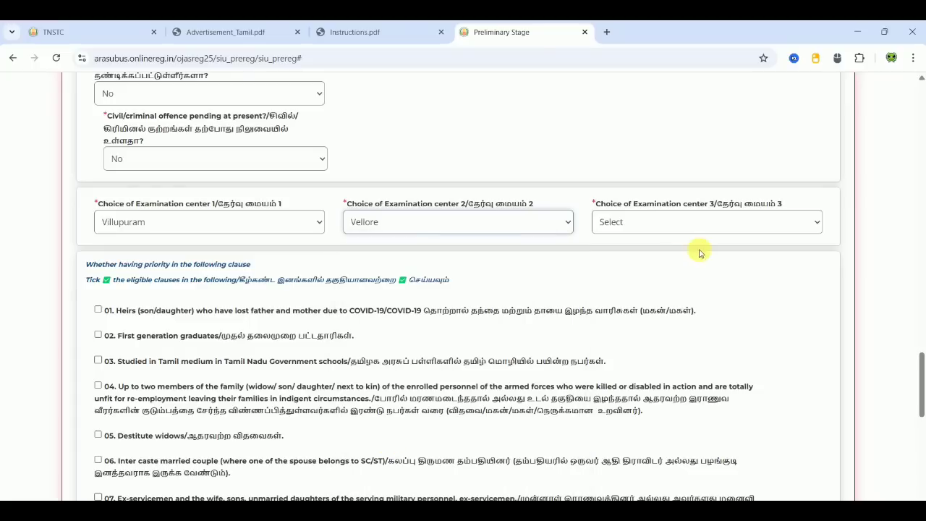
{"action": "left_click", "coordinate": [708, 223]}
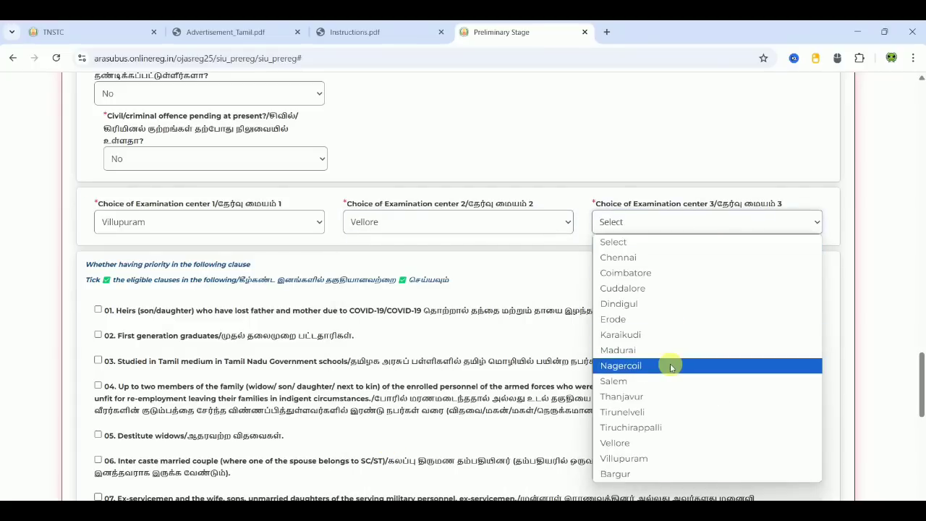
{"action": "left_click", "coordinate": [636, 259]}
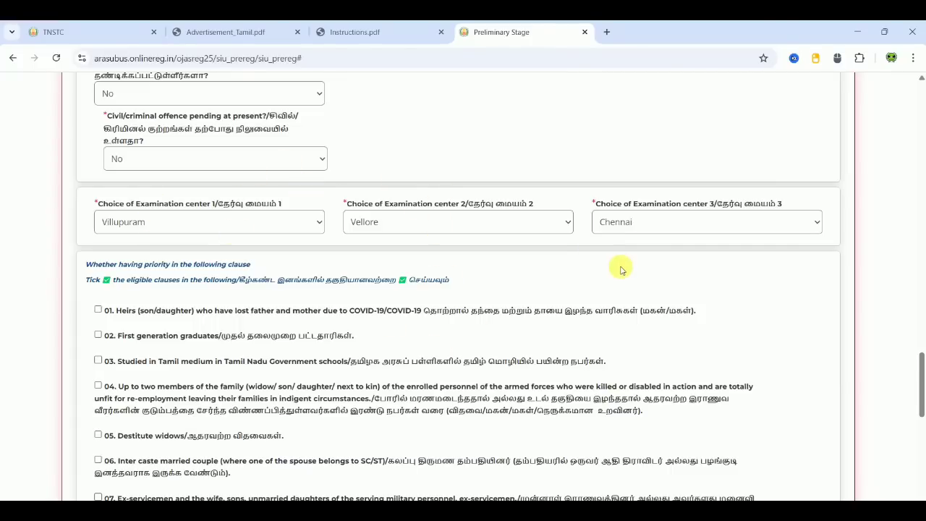
- Tick priority clauses 02 (first generation graduates) and 03 (Tamil medium in Government schools)
{"action": "scroll", "coordinate": [621, 270], "scroll_direction": "down", "scroll_amount": 3}
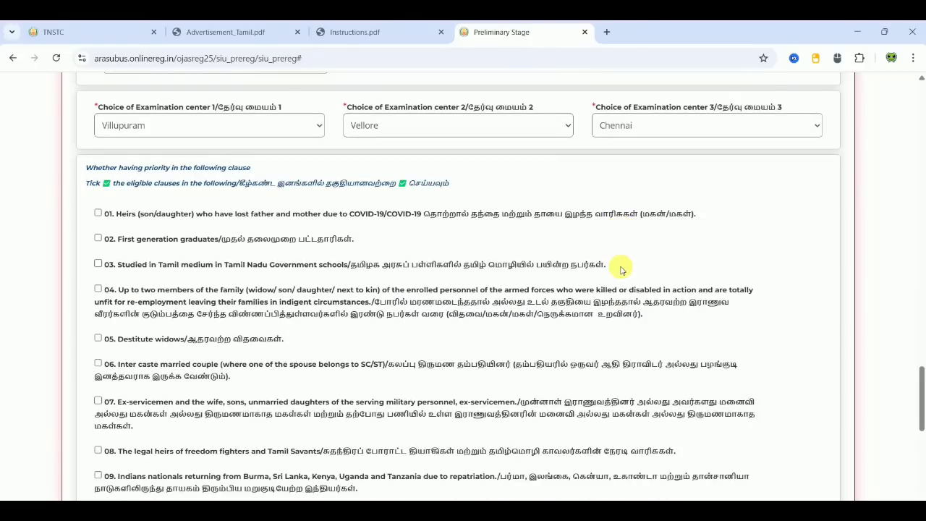
{"action": "scroll", "coordinate": [620, 269], "scroll_direction": "down", "scroll_amount": 1}
{"action": "scroll", "coordinate": [621, 270], "scroll_direction": "down", "scroll_amount": 5}
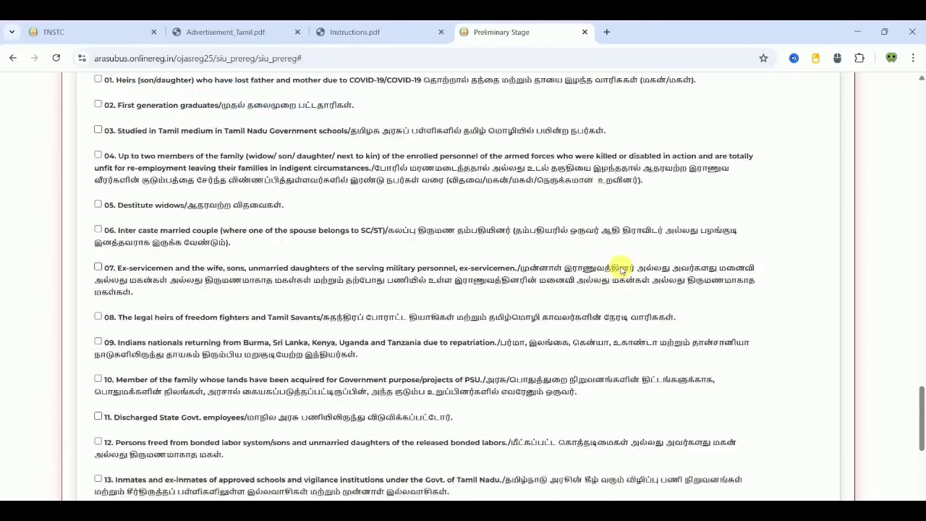
{"action": "scroll", "coordinate": [621, 270], "scroll_direction": "down", "scroll_amount": 4}
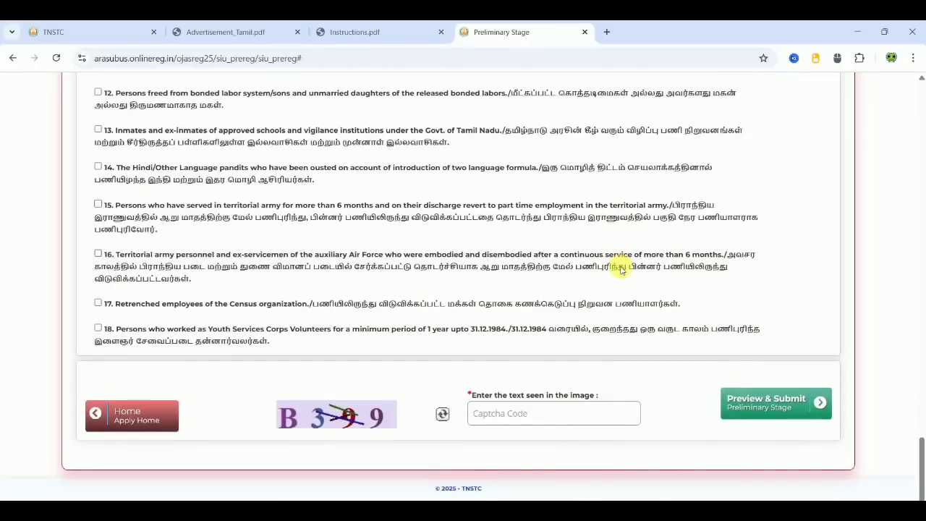
{"action": "scroll", "coordinate": [621, 270], "scroll_direction": "up", "scroll_amount": 9}
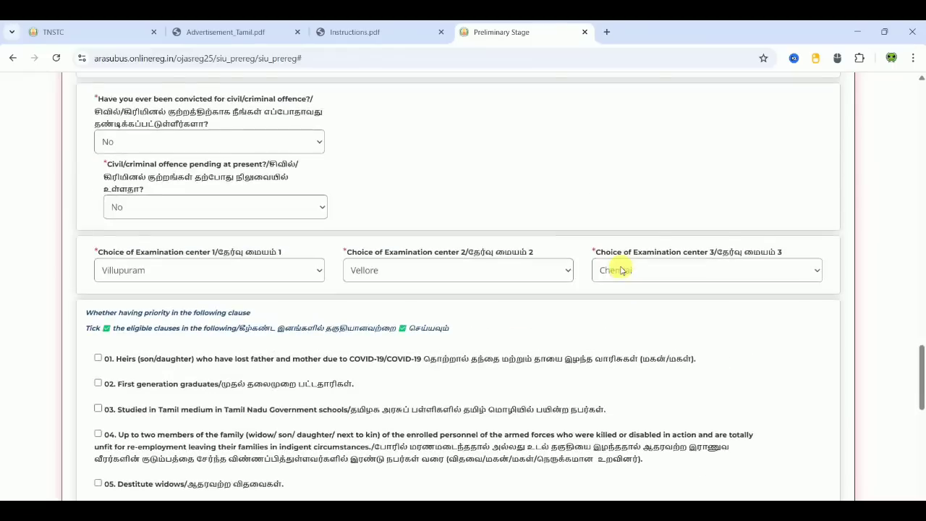
{"action": "scroll", "coordinate": [621, 270], "scroll_direction": "down", "scroll_amount": 1}
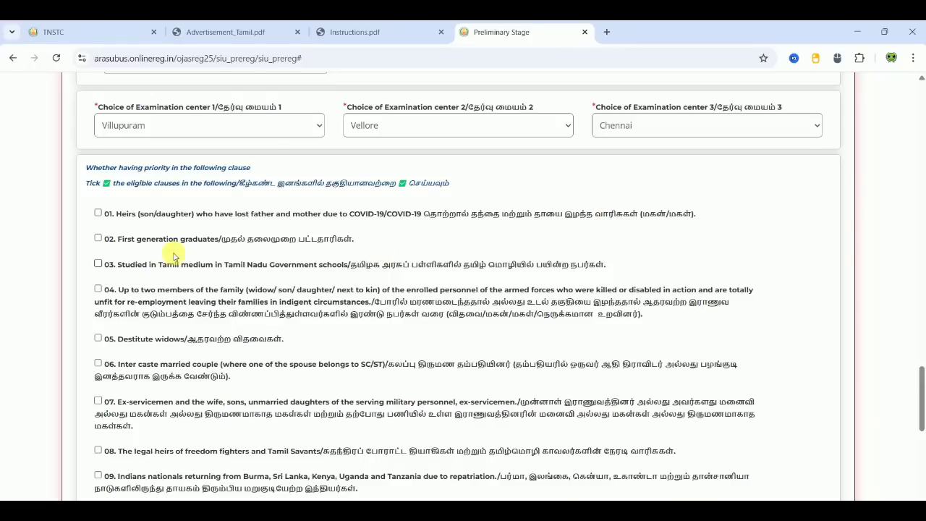
{"action": "left_click", "coordinate": [97, 214]}
{"action": "left_click", "coordinate": [98, 239]}
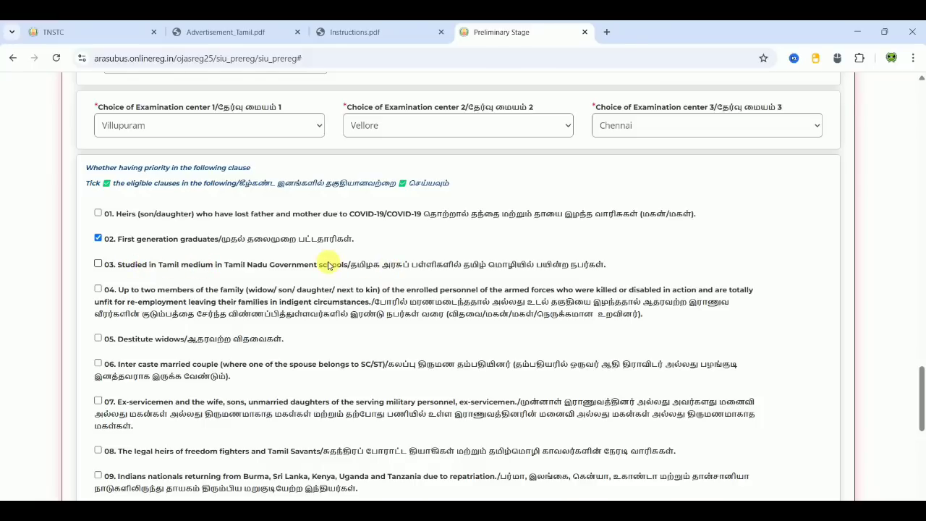
{"action": "left_click", "coordinate": [98, 263]}
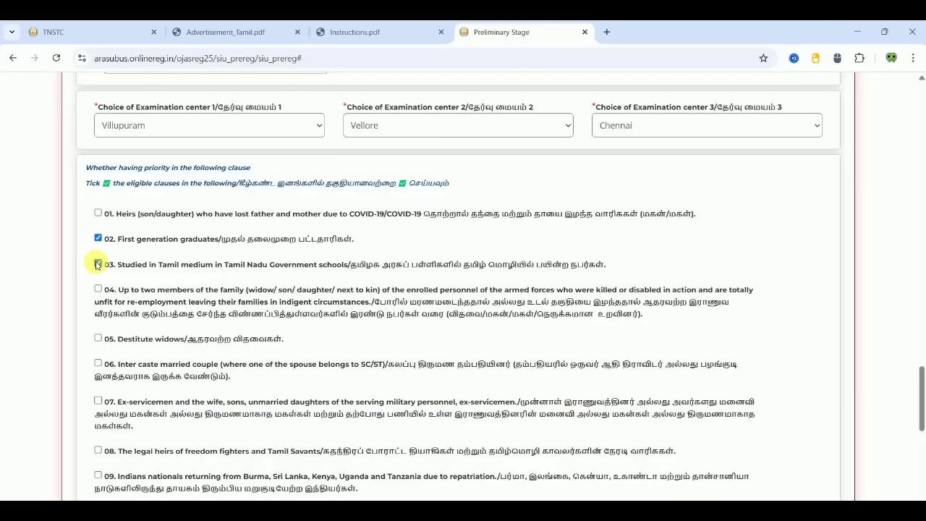
{"action": "left_click", "coordinate": [97, 264]}
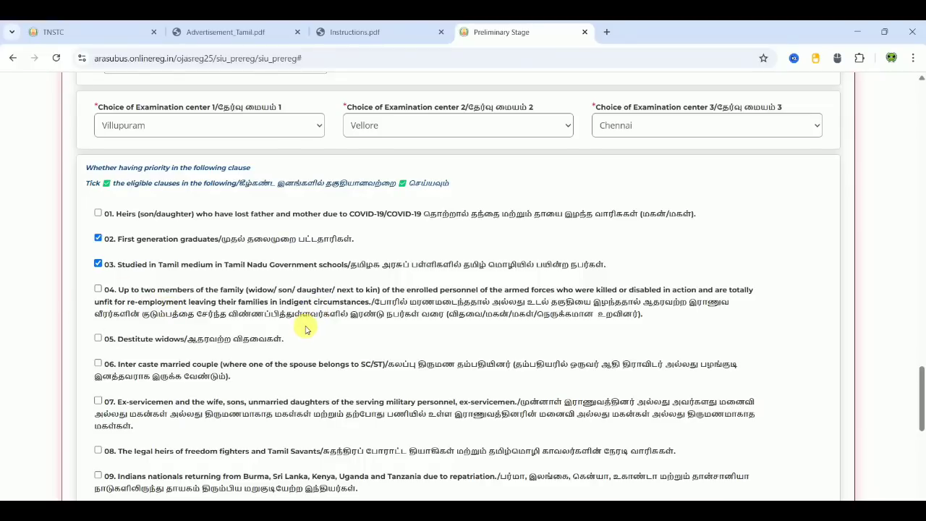
- Scroll down past priority clause 18 to the captcha section at the form's end
{"action": "scroll", "coordinate": [305, 329], "scroll_direction": "down", "scroll_amount": 2}
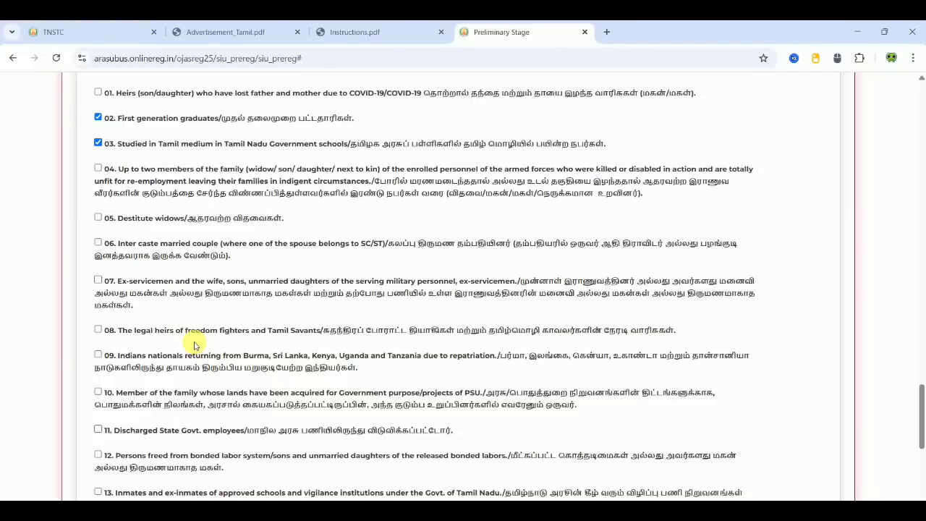
{"action": "scroll", "coordinate": [194, 346], "scroll_direction": "down", "scroll_amount": 1}
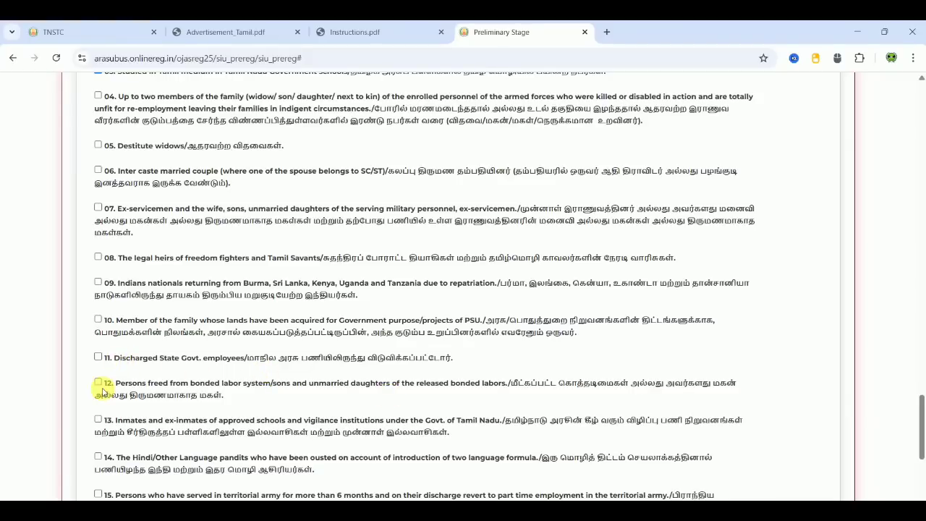
{"action": "scroll", "coordinate": [246, 418], "scroll_direction": "down", "scroll_amount": 2}
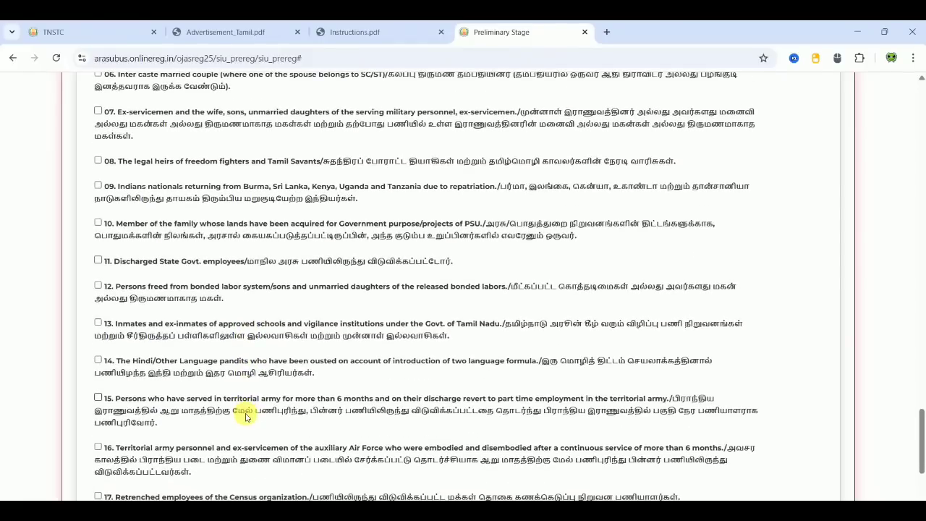
{"action": "scroll", "coordinate": [246, 417], "scroll_direction": "down", "scroll_amount": 1}
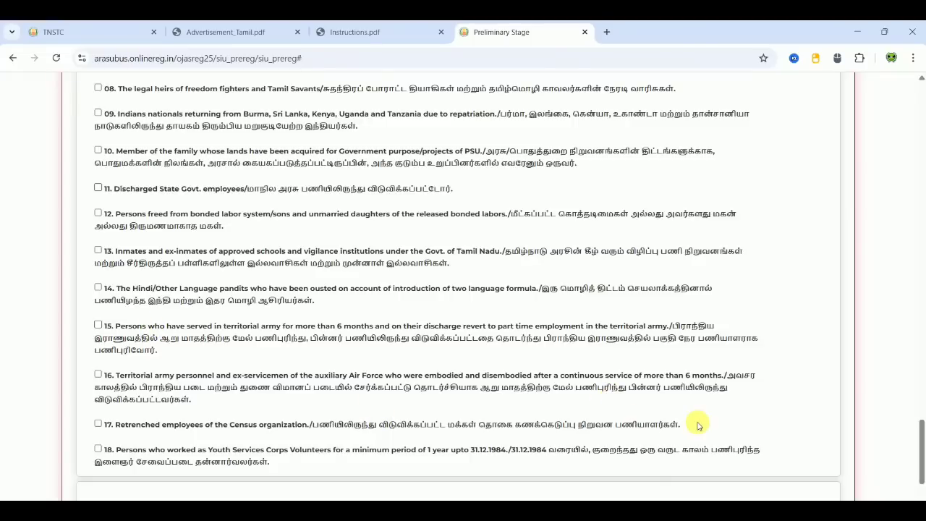
{"action": "scroll", "coordinate": [775, 411], "scroll_direction": "down", "scroll_amount": 3}
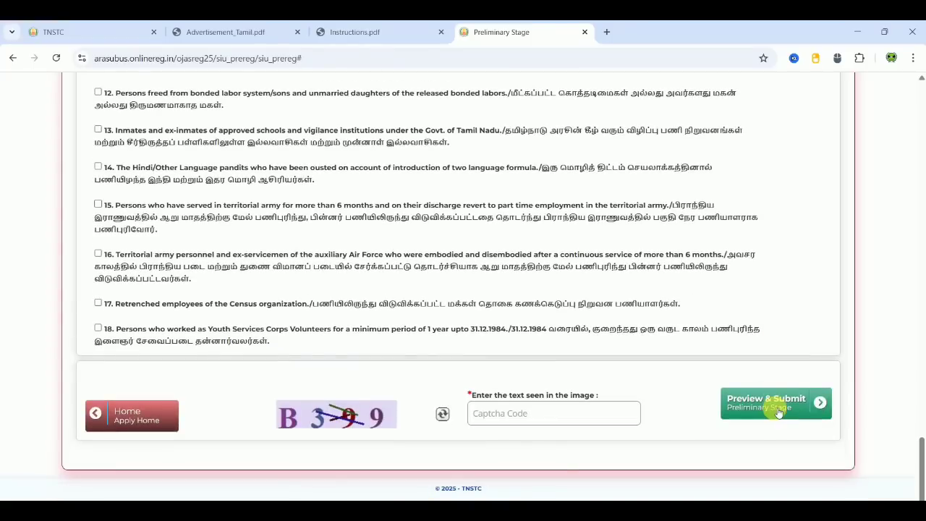
- Enter the displayed captcha code in the Captcha Code field to preview the application
{"action": "left_click", "coordinate": [483, 421]}
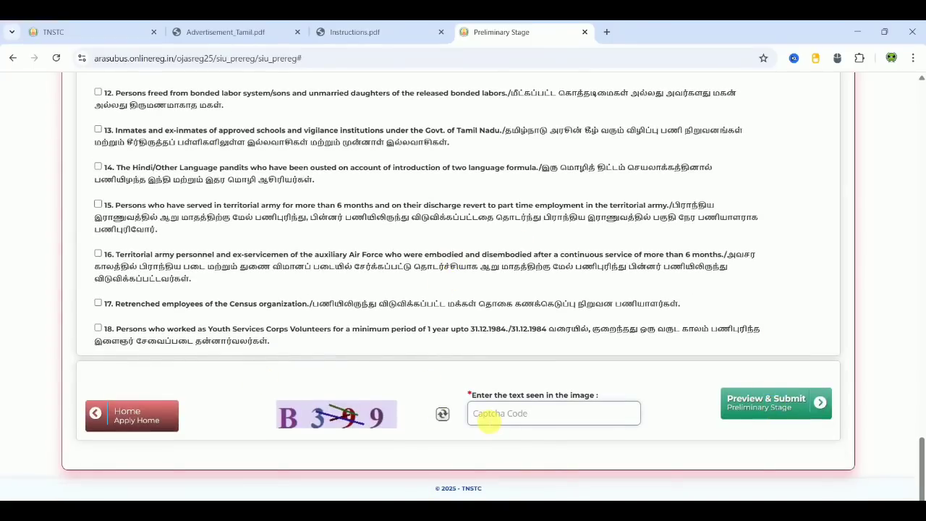
{"action": "type", "text": "B399"}
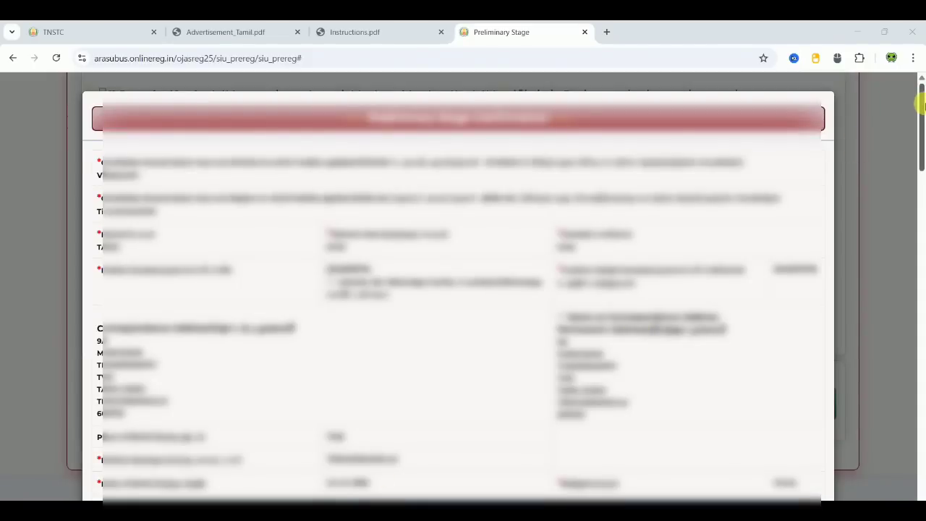
- Tick the truthfulness declaration in the preview and submit the preliminary stage application
{"action": "left_click", "coordinate": [923, 114]}
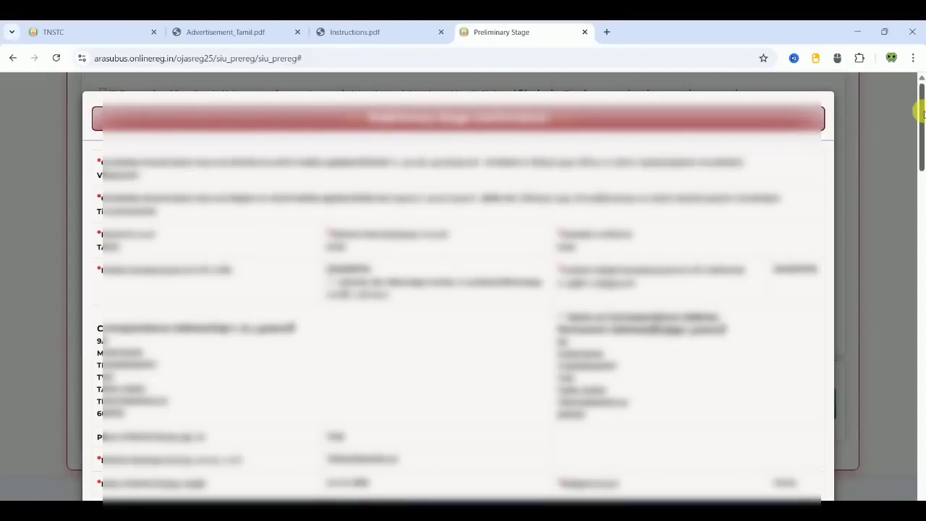
{"action": "left_click_drag", "start_coordinate": [923, 115], "coordinate": [919, 469]}
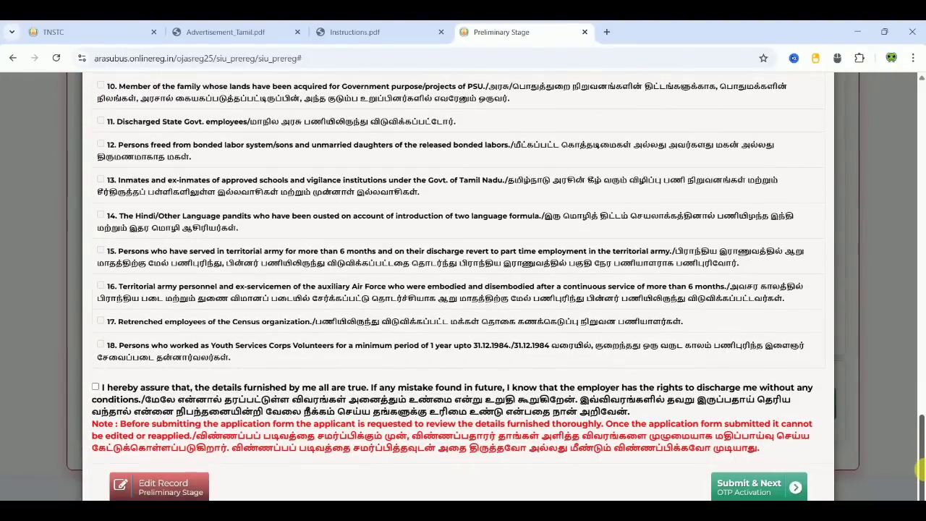
{"action": "left_click", "coordinate": [95, 388]}
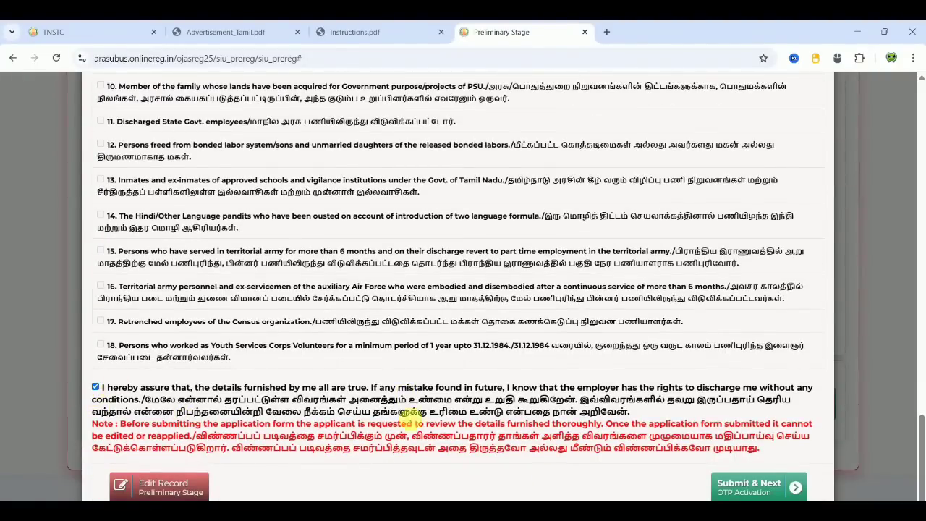
{"action": "left_click", "coordinate": [755, 485]}
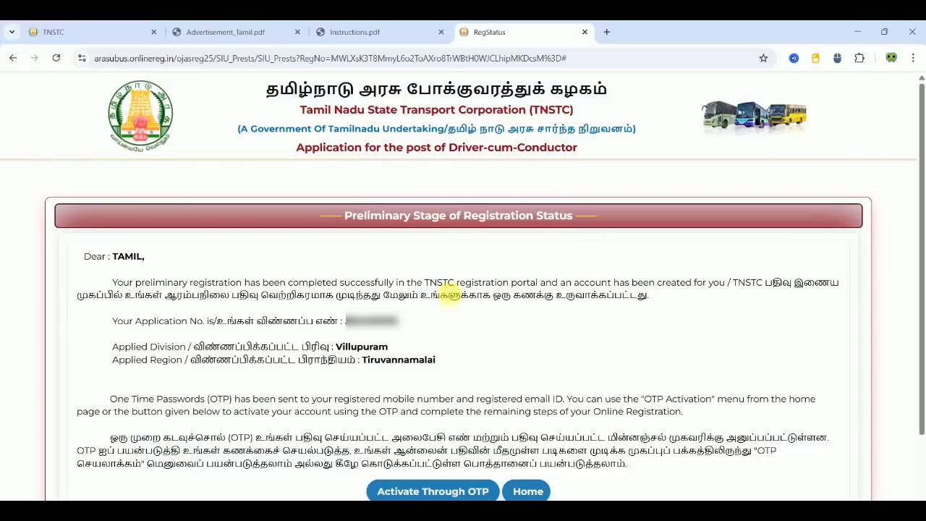
- Note the application number on the confirmation page and continue to Activate Through OTP
{"action": "double_click", "coordinate": [369, 321]}
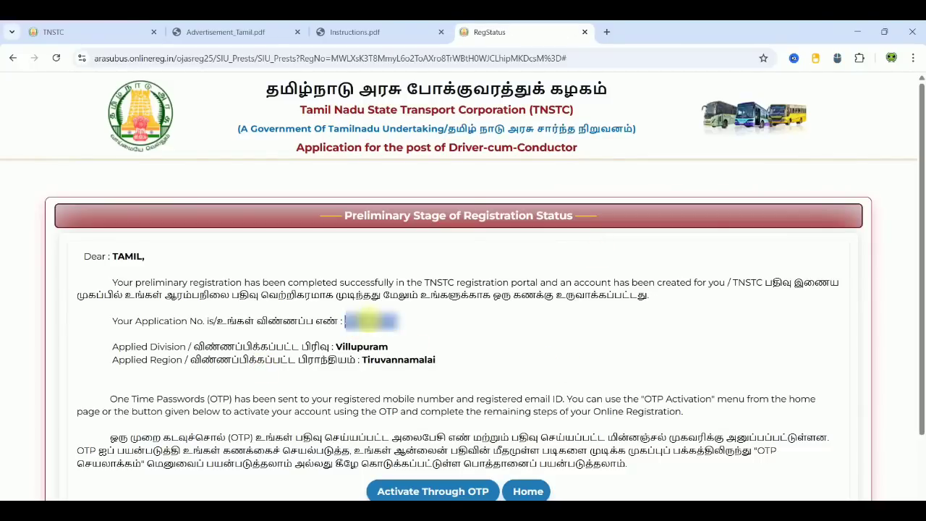
{"action": "left_click", "coordinate": [414, 332]}
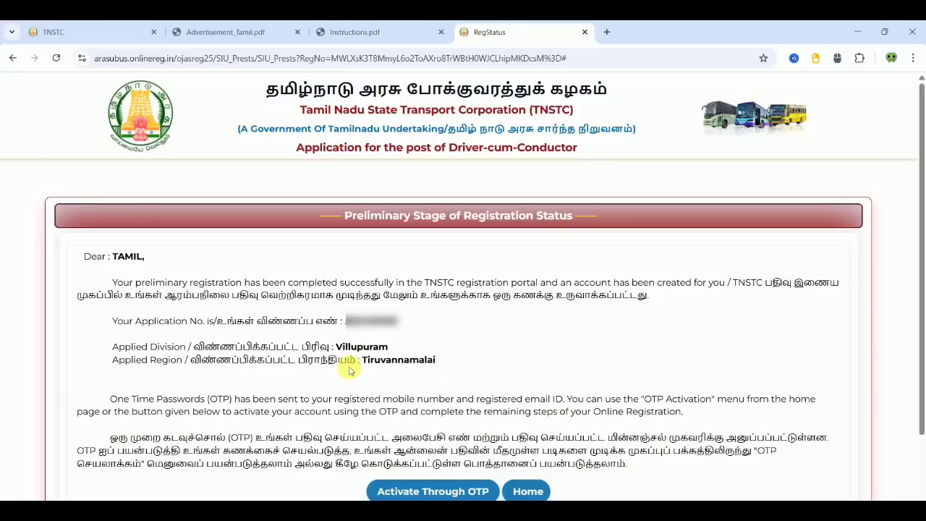
{"action": "left_click", "coordinate": [445, 492]}
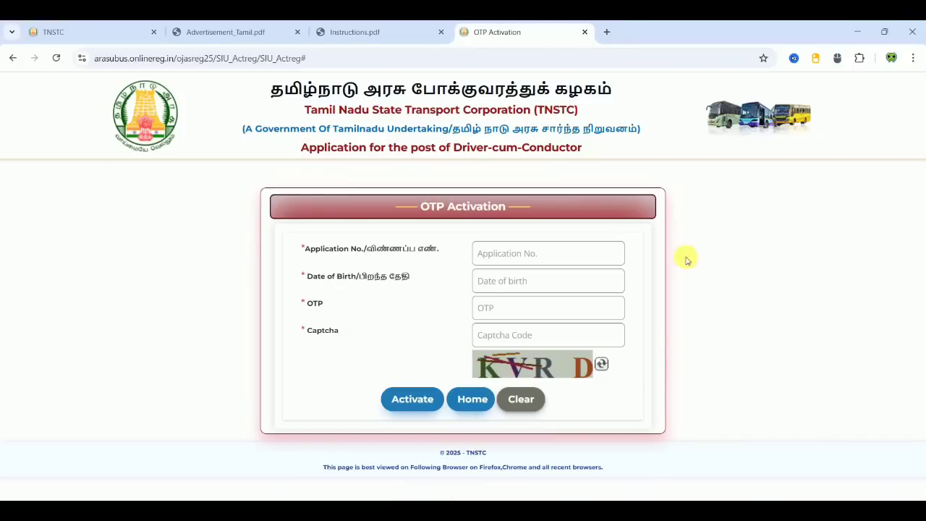
- Fill in the application number, date of birth and captcha on the OTP Activation form and submit
{"action": "left_click", "coordinate": [542, 259]}
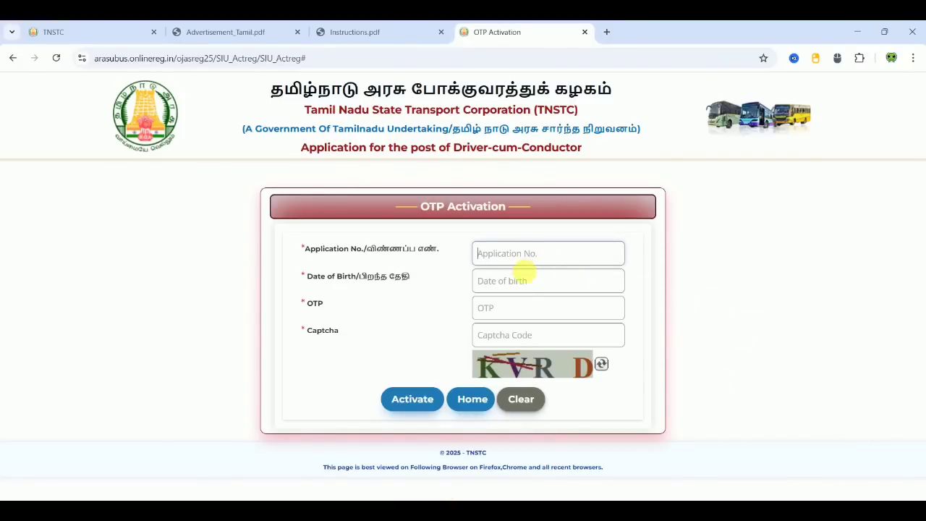
{"action": "left_click", "coordinate": [520, 285]}
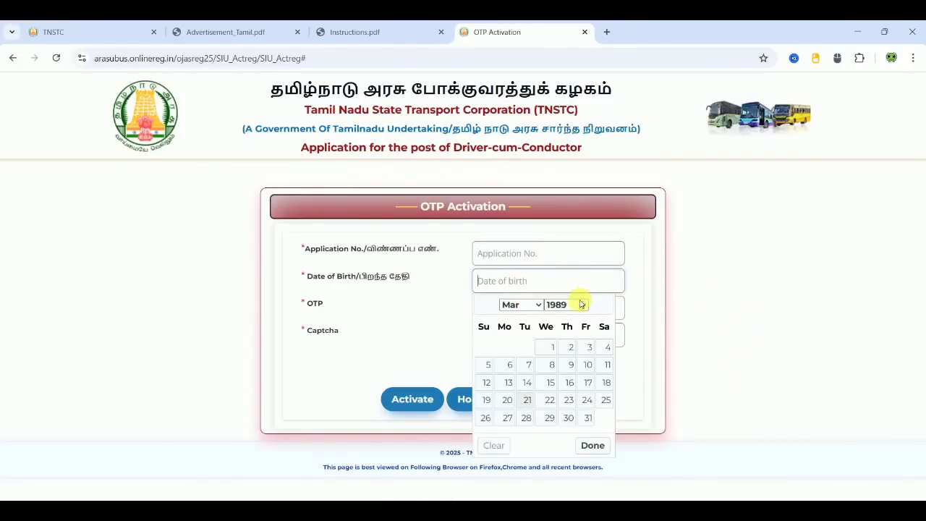
{"action": "left_click", "coordinate": [634, 295]}
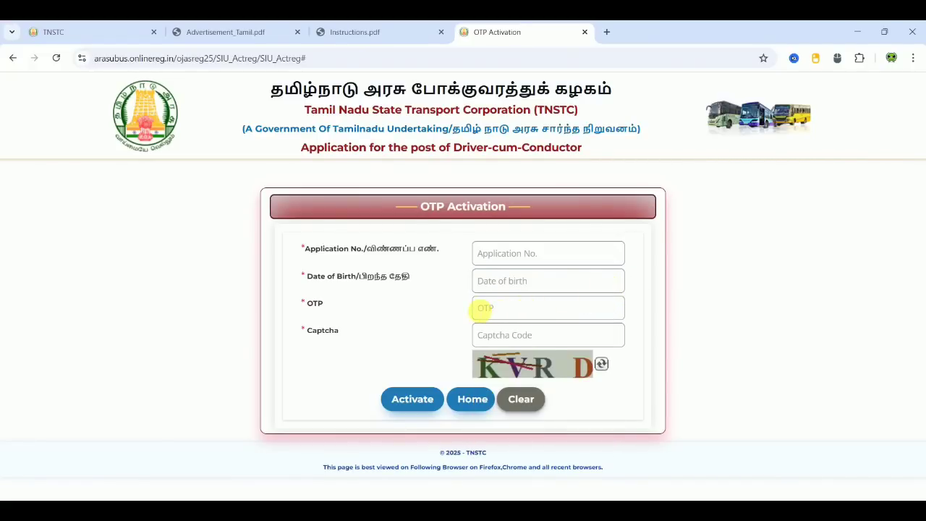
{"action": "left_click", "coordinate": [504, 334]}
{"action": "type", "text": "KVRD"}
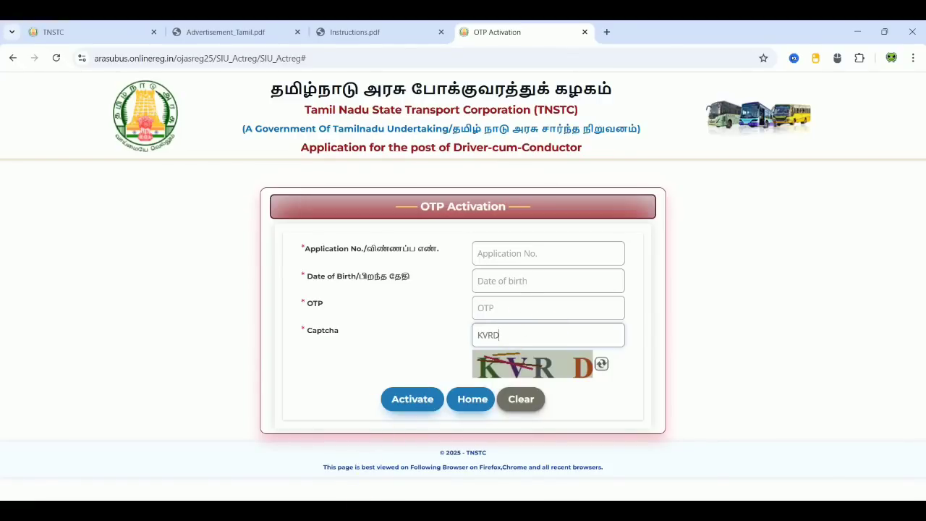
{"action": "key", "text": "Return"}
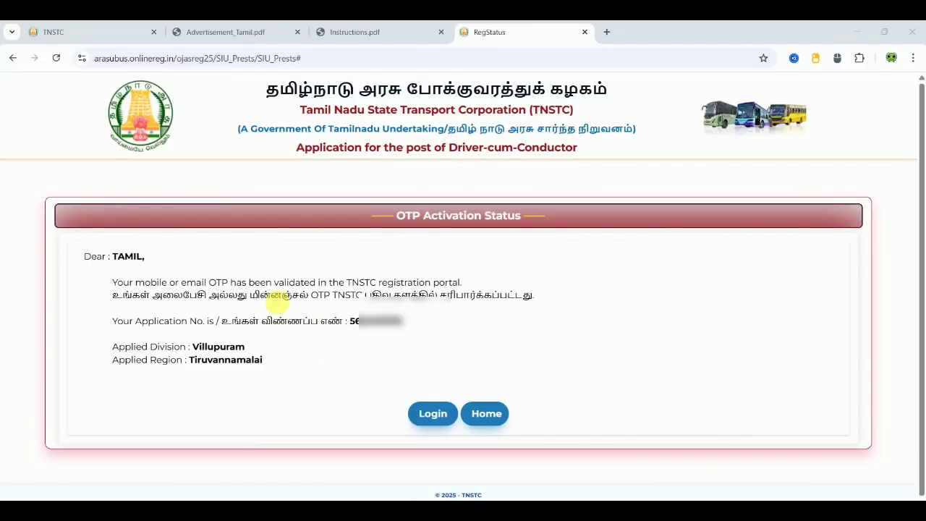
- Continue from the OTP Activation Status page to the applicant Login page
{"action": "left_click", "coordinate": [429, 412]}
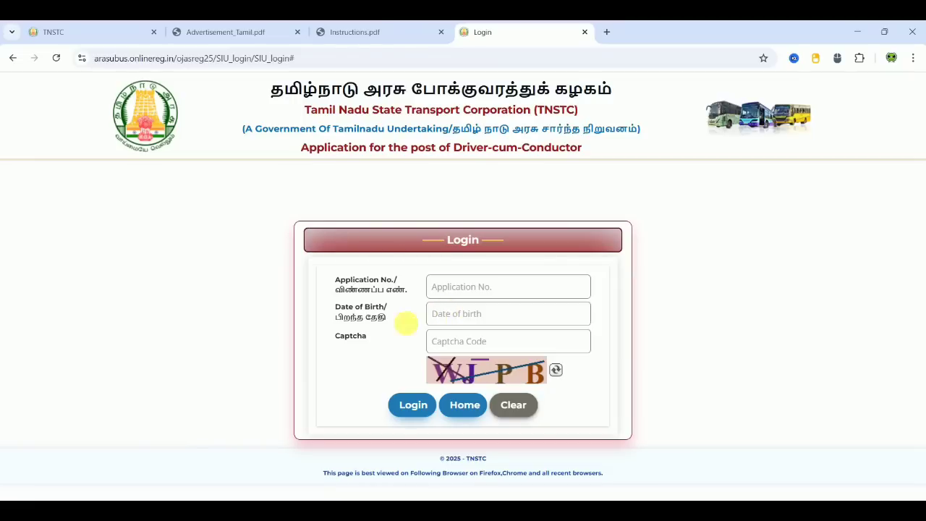
- Log in with the login captcha filled in and open the Document Upload page
{"action": "left_click", "coordinate": [480, 337]}
{"action": "type", "text": "WJPB"}
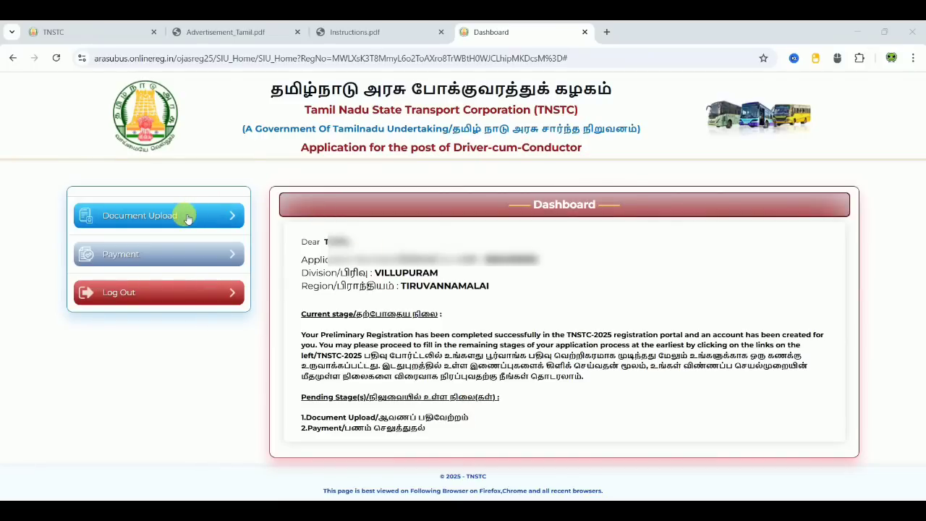
{"action": "left_click", "coordinate": [187, 218]}
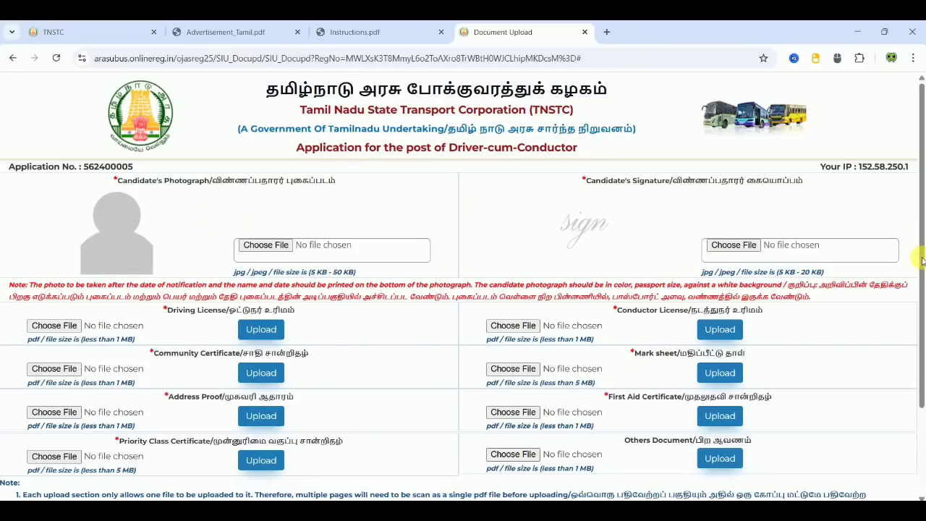
{"action": "scroll", "coordinate": [918, 290], "scroll_direction": "down", "scroll_amount": 1}
{"action": "scroll", "coordinate": [918, 304], "scroll_direction": "down", "scroll_amount": 1}
{"action": "scroll", "coordinate": [916, 275], "scroll_direction": "up", "scroll_amount": 2}
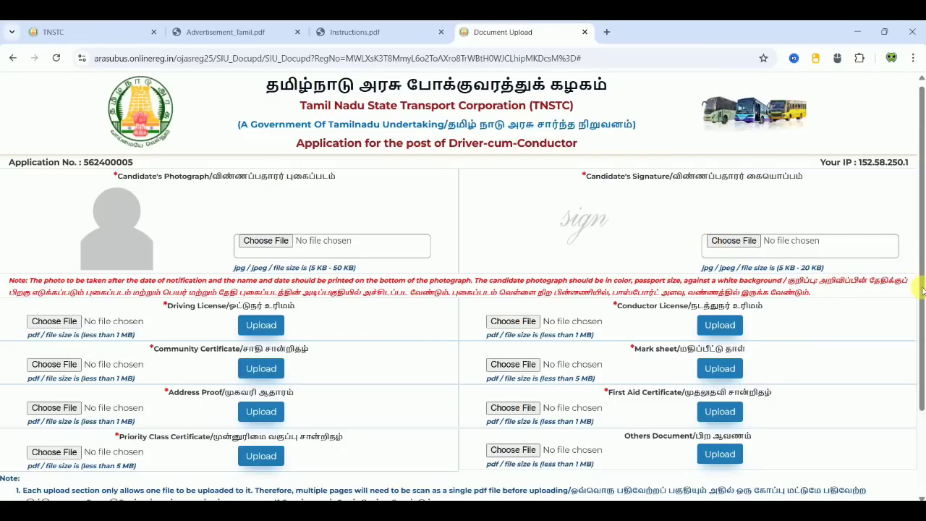
{"action": "scroll", "coordinate": [922, 297], "scroll_direction": "down", "scroll_amount": 1}
{"action": "scroll", "coordinate": [922, 310], "scroll_direction": "down", "scroll_amount": 2}
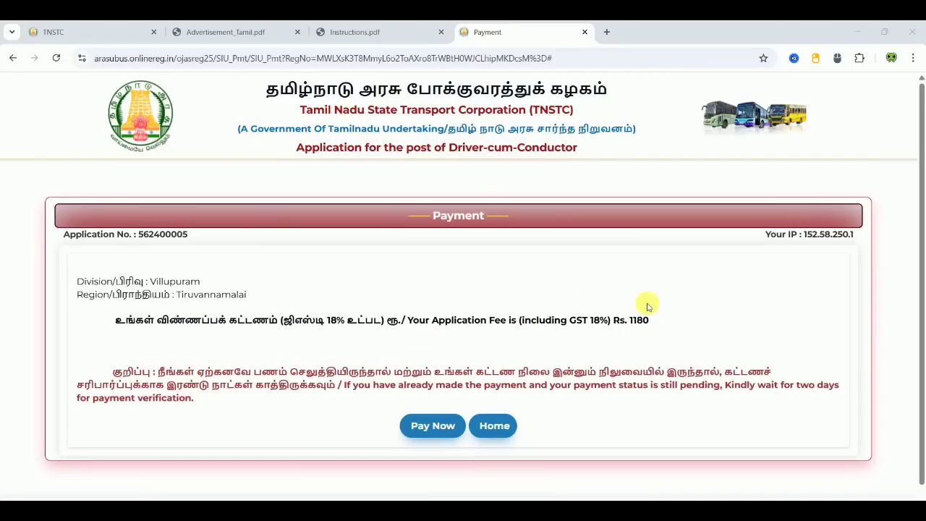
- Pay the Rs. 1180 application fee with Pay Now to open the i-register.in payment gateway
{"action": "left_click", "coordinate": [418, 427]}
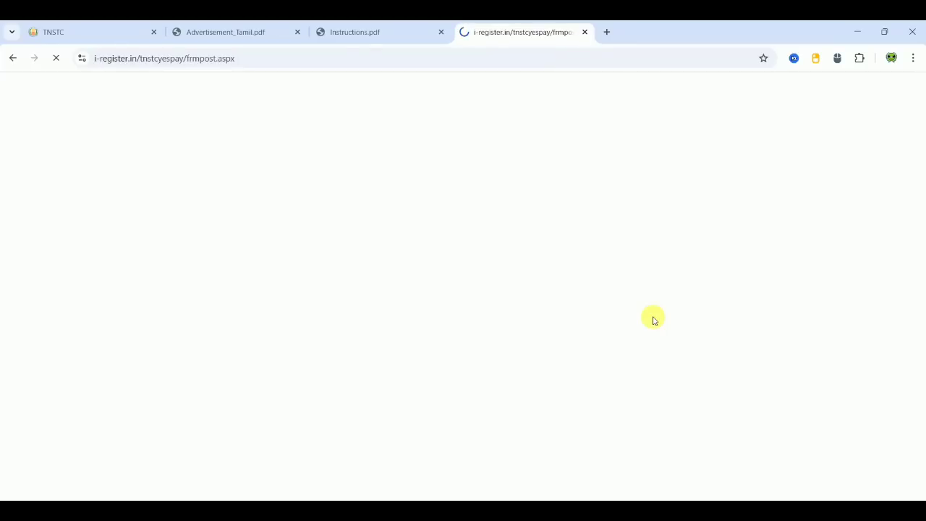